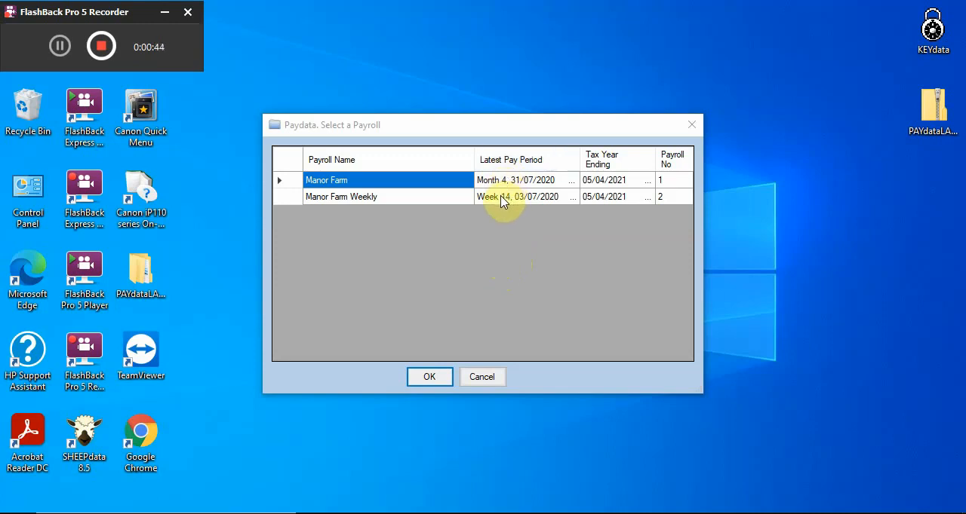
Open the Manor Farm payroll and review the general parameters, nominal ledger codes and employer details in its payroll parameters
{"action": "left_click", "coordinate": [430, 378]}
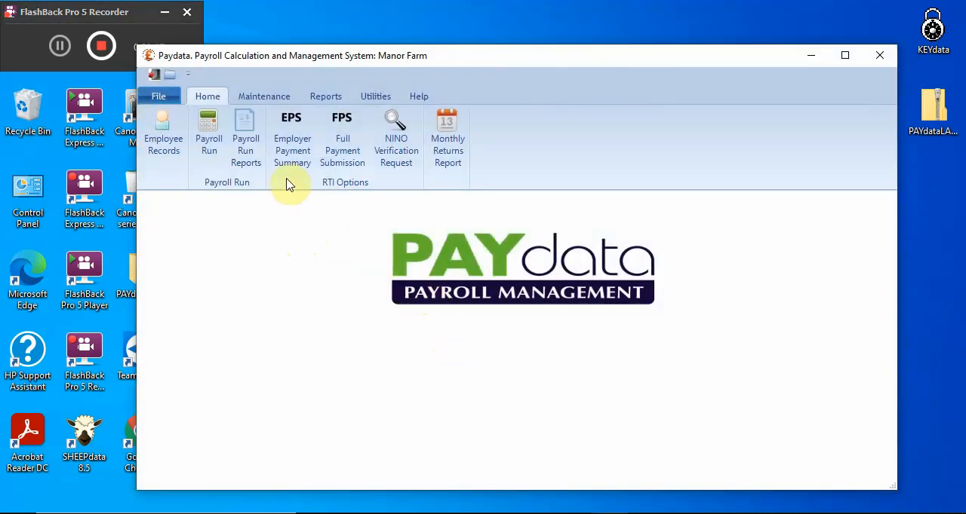
{"action": "left_click", "coordinate": [267, 100]}
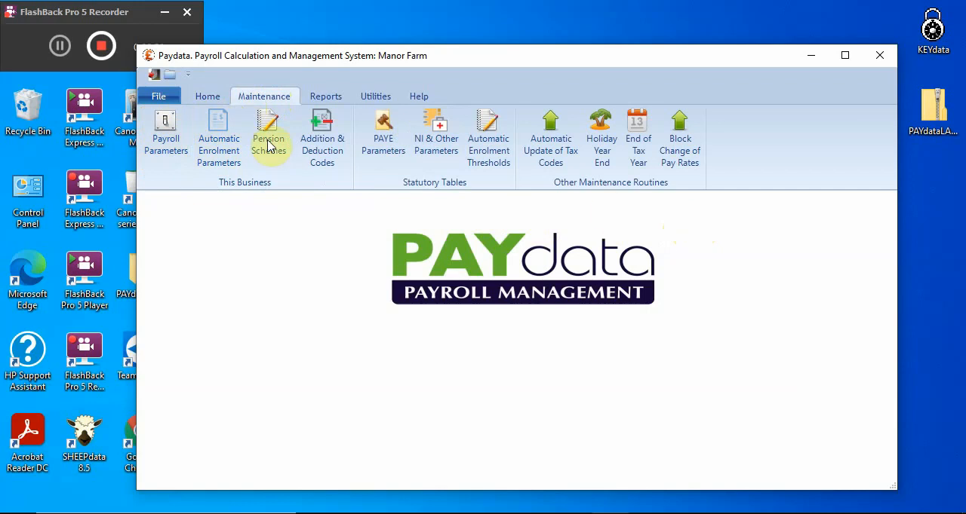
{"action": "left_click", "coordinate": [167, 143]}
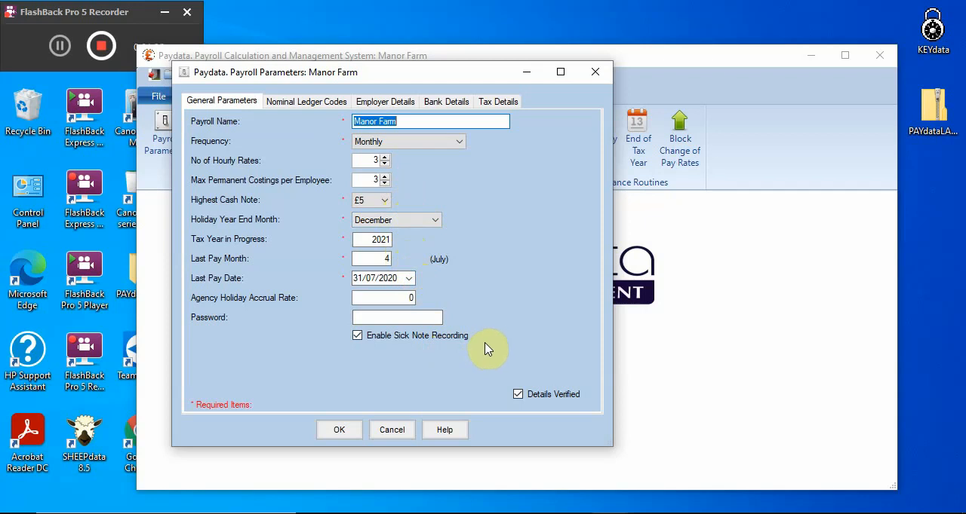
{"action": "left_click", "coordinate": [319, 108]}
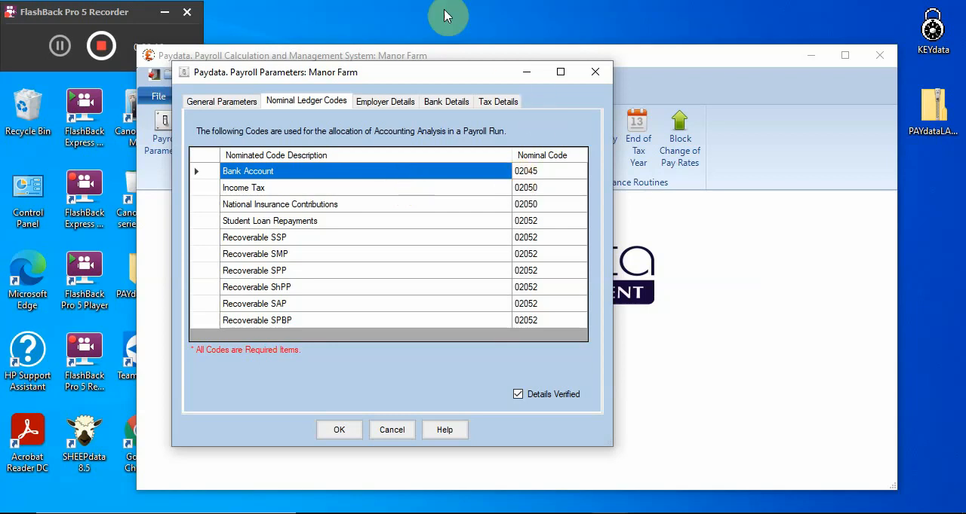
{"action": "left_click", "coordinate": [387, 101]}
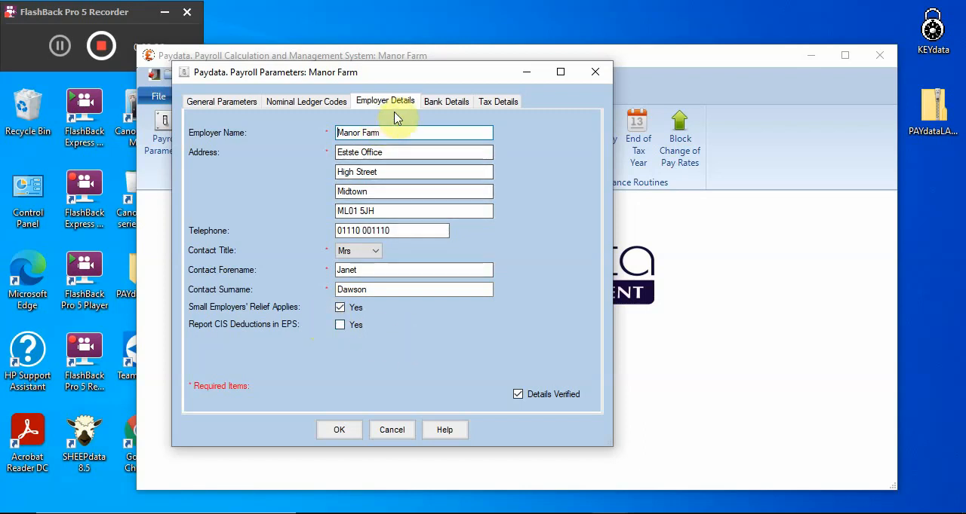
Set the type of bank transfer output to Auto-Pay Text File in the payroll's bank details
{"action": "left_click", "coordinate": [444, 101]}
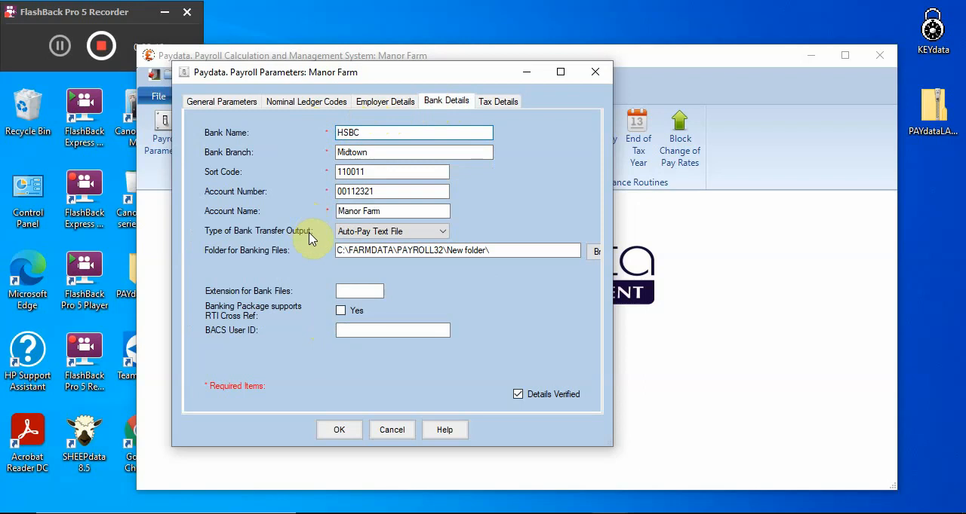
{"action": "left_click", "coordinate": [371, 233]}
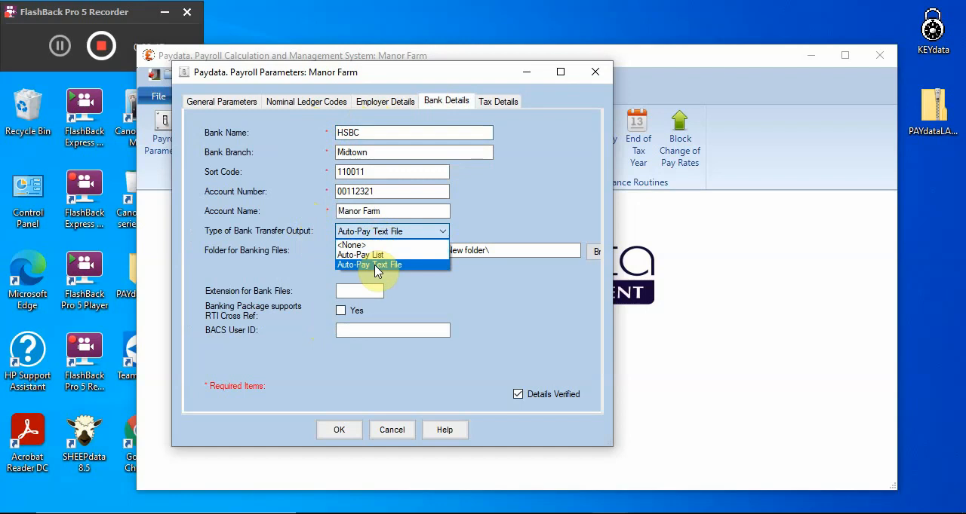
{"action": "left_click", "coordinate": [378, 267]}
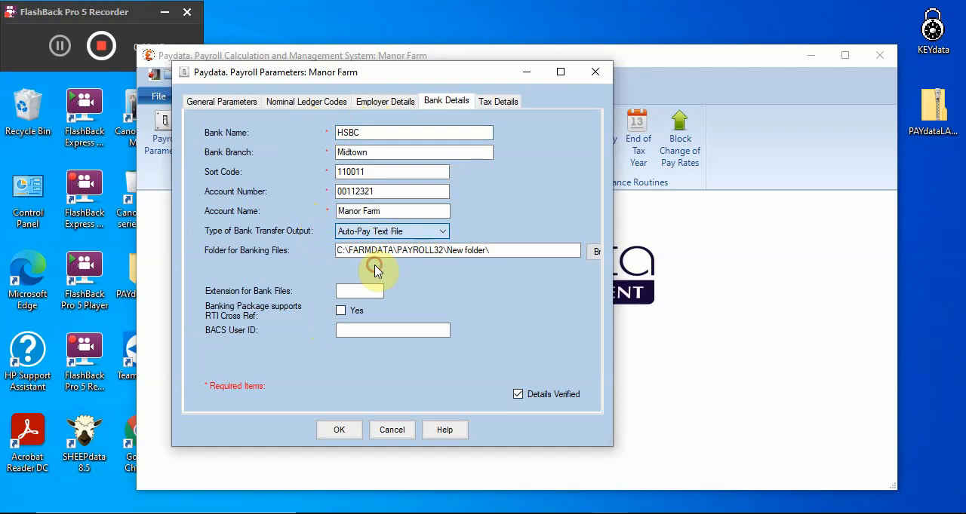
Set the folder for banking files to the BANK folder inside C:\FARMDATA\PAYROLL32
{"action": "left_click", "coordinate": [495, 250]}
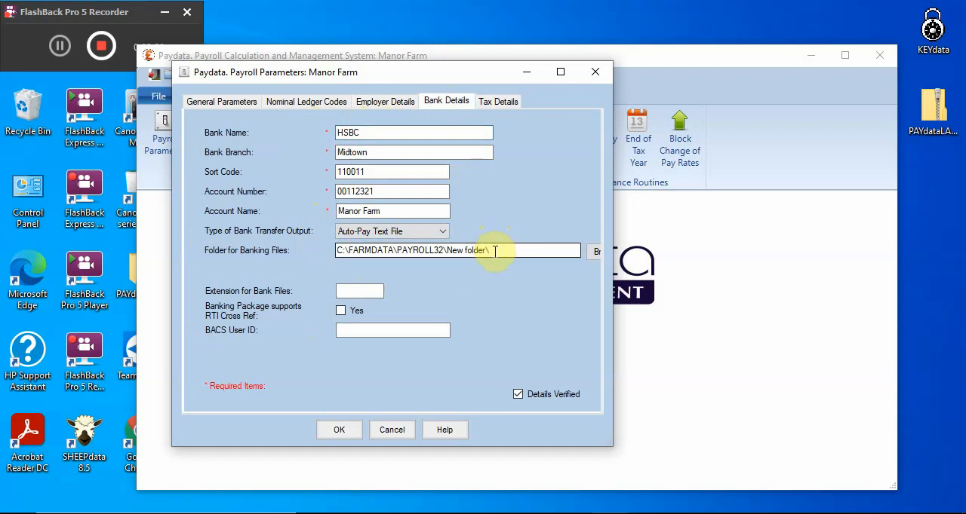
{"action": "key", "text": "BackSpace"}
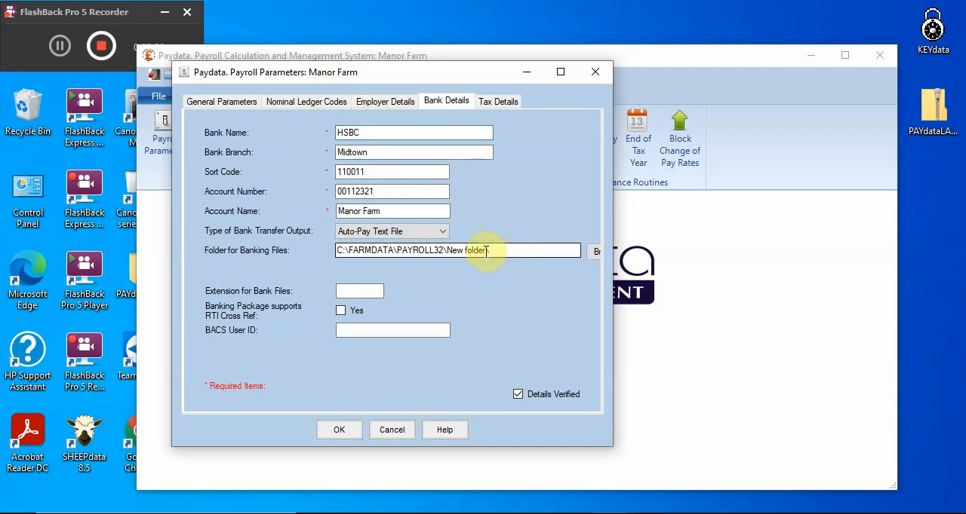
{"action": "left_click_drag", "start_coordinate": [487, 252], "coordinate": [451, 255]}
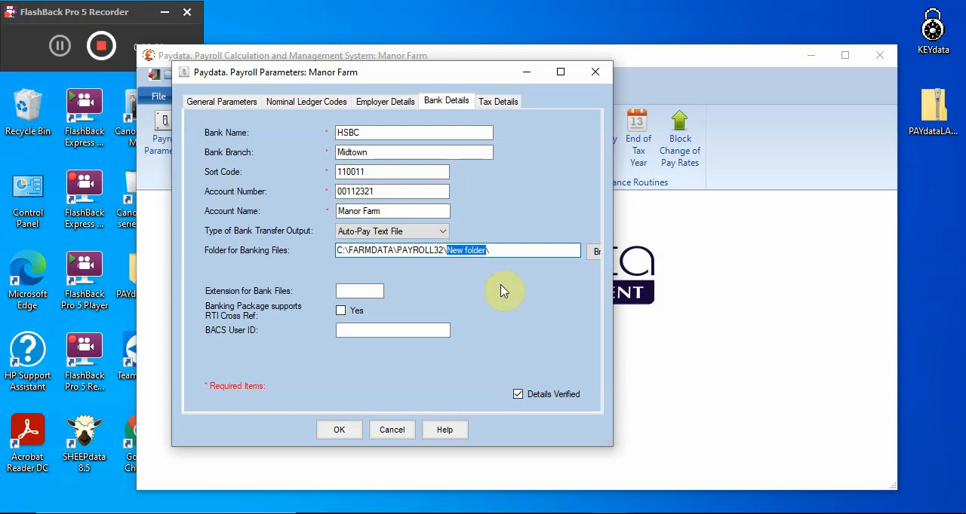
{"action": "left_click", "coordinate": [592, 255]}
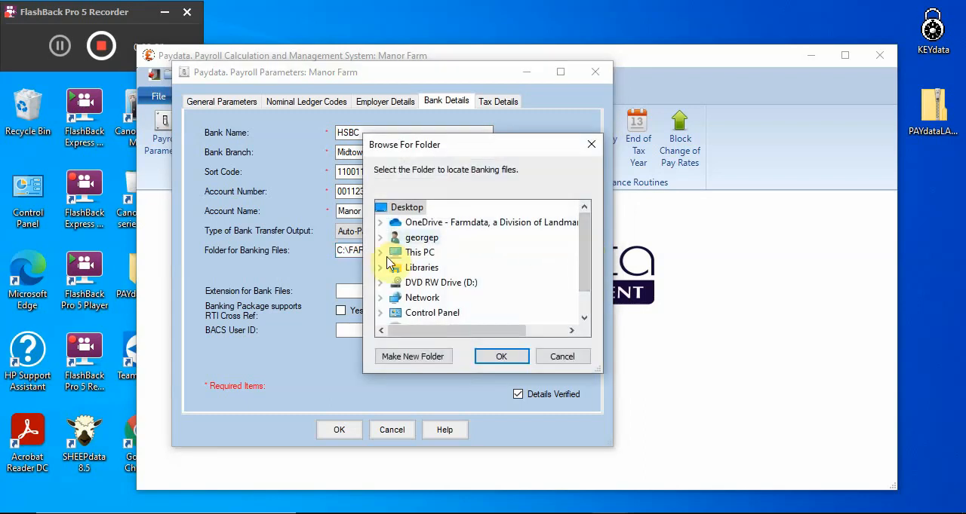
{"action": "left_click", "coordinate": [385, 254]}
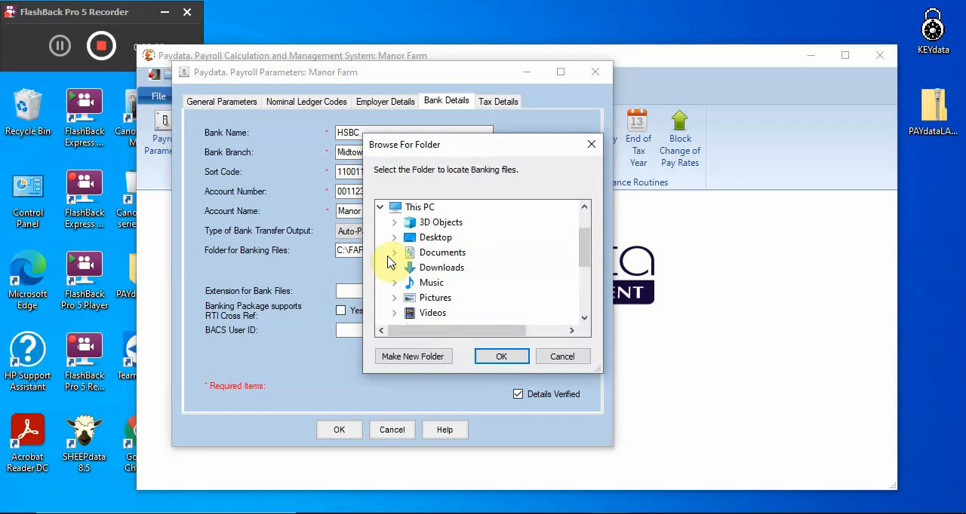
{"action": "scroll", "coordinate": [392, 260], "scroll_direction": "down", "scroll_amount": 3}
{"action": "scroll", "coordinate": [403, 260], "scroll_direction": "up", "scroll_amount": 1}
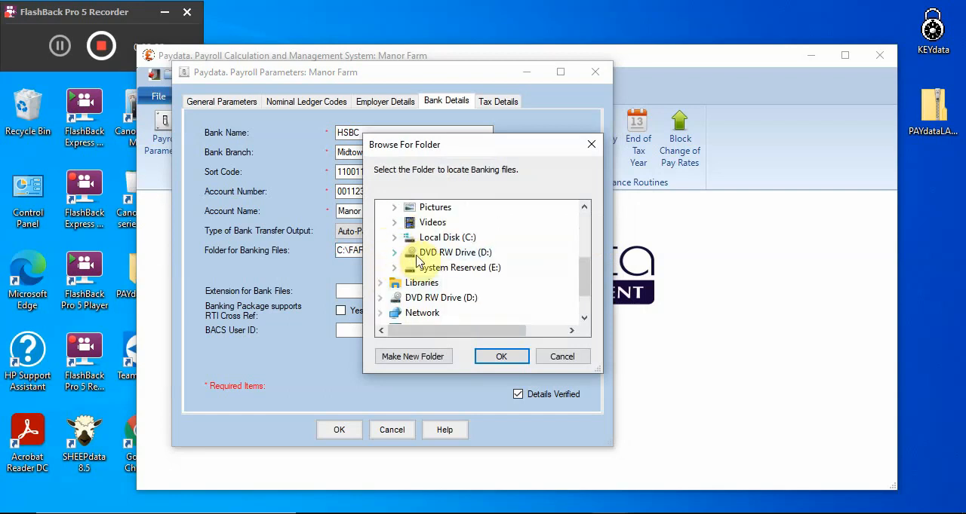
{"action": "double_click", "coordinate": [445, 238]}
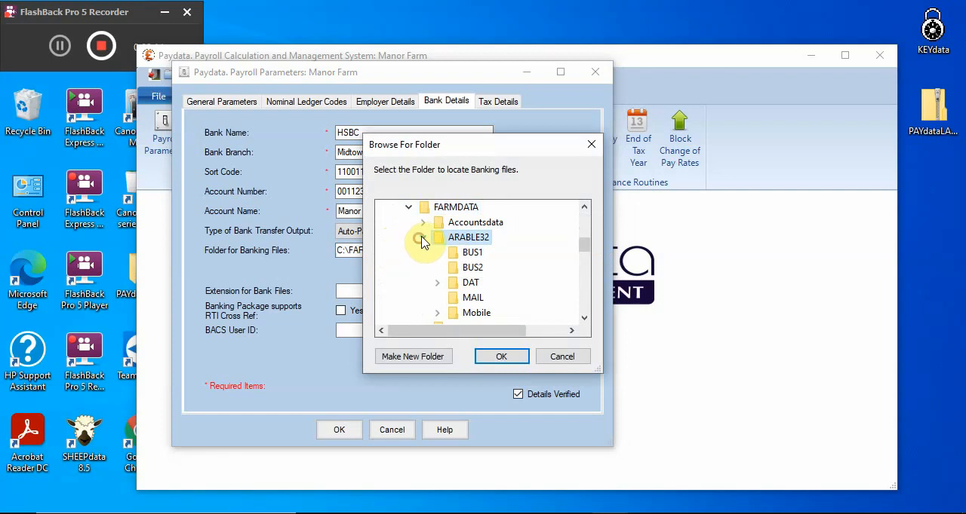
{"action": "left_click", "coordinate": [422, 238]}
{"action": "scroll", "coordinate": [445, 286], "scroll_direction": "down", "scroll_amount": 1}
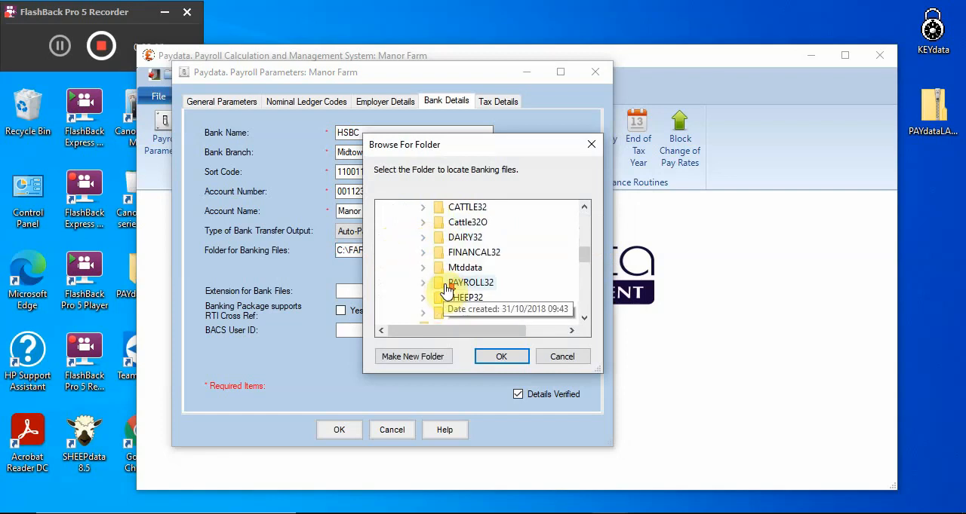
{"action": "double_click", "coordinate": [451, 286]}
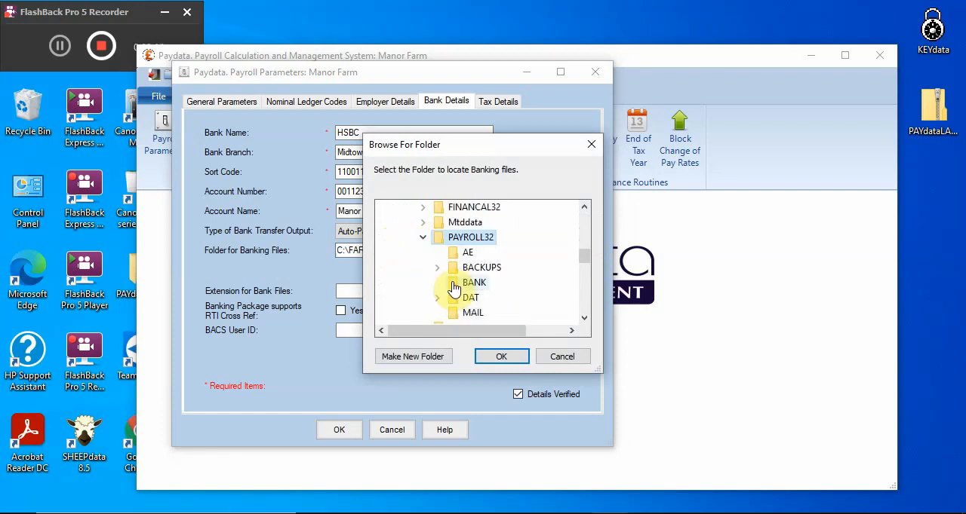
{"action": "left_click", "coordinate": [453, 285]}
{"action": "left_click", "coordinate": [497, 361]}
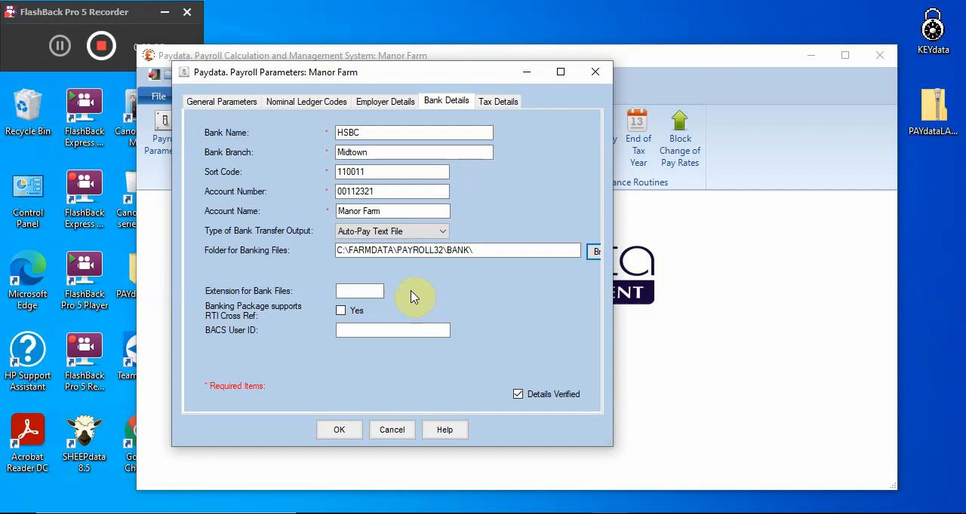
Review the payroll's tax details and save the payroll parameters
{"action": "left_click", "coordinate": [381, 329]}
{"action": "left_click", "coordinate": [497, 106]}
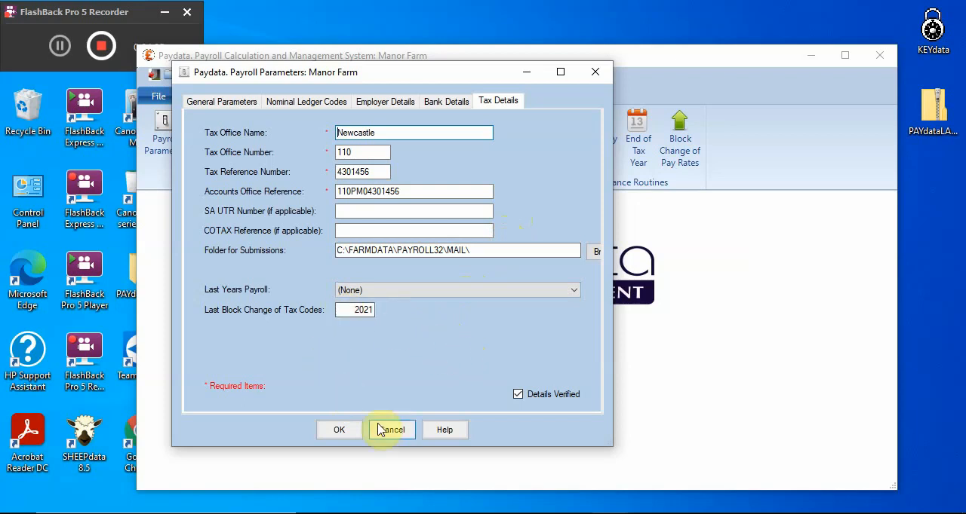
{"action": "left_click", "coordinate": [341, 431]}
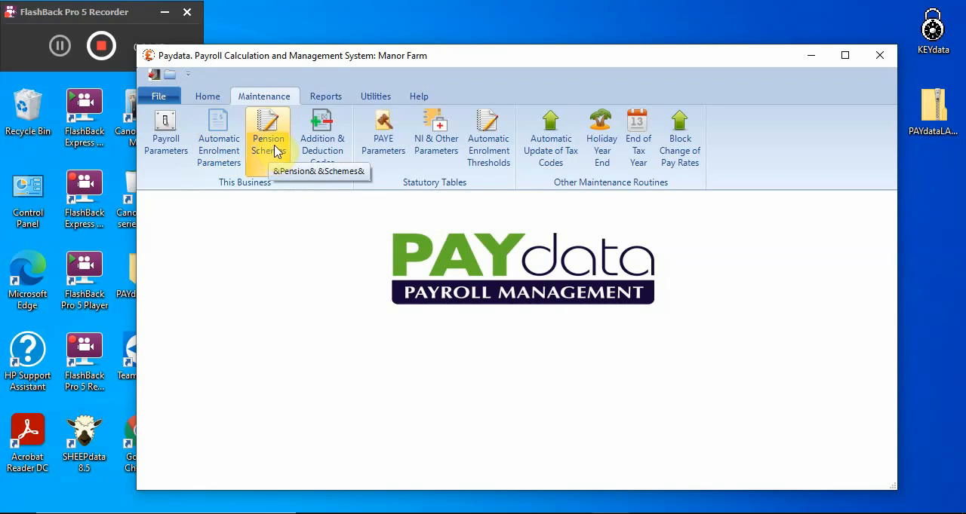
Review the automatic enrolment parameters and the blank form for adding a pension scheme, leaving both without saving
{"action": "left_click", "coordinate": [234, 162]}
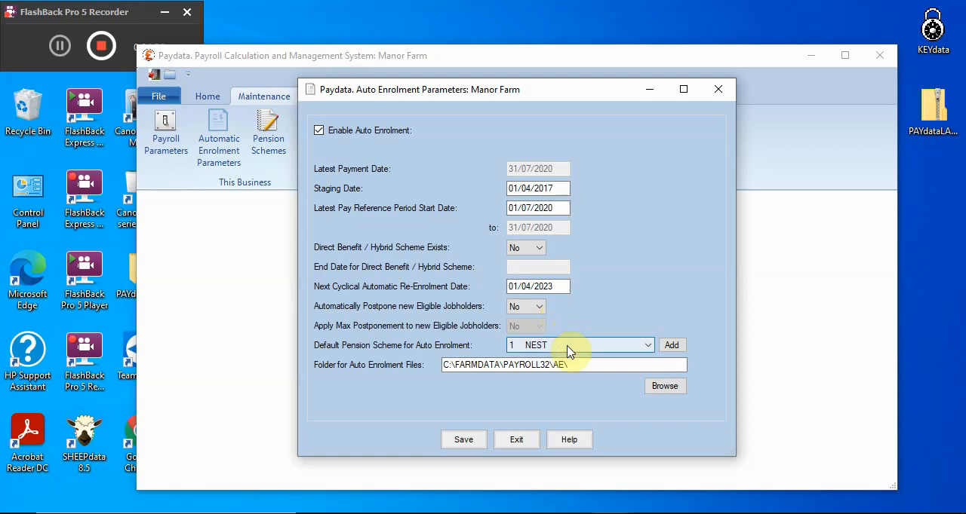
{"action": "left_click", "coordinate": [671, 345]}
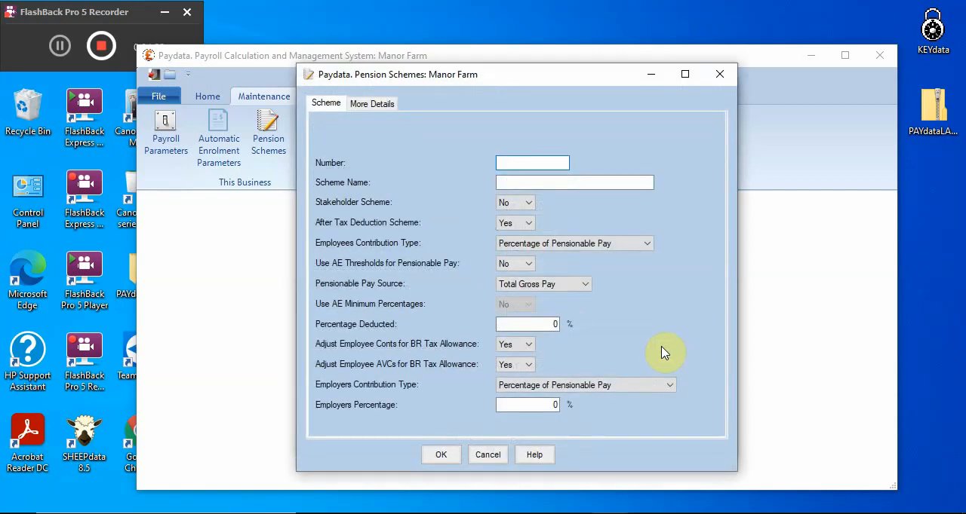
{"action": "left_click", "coordinate": [504, 457]}
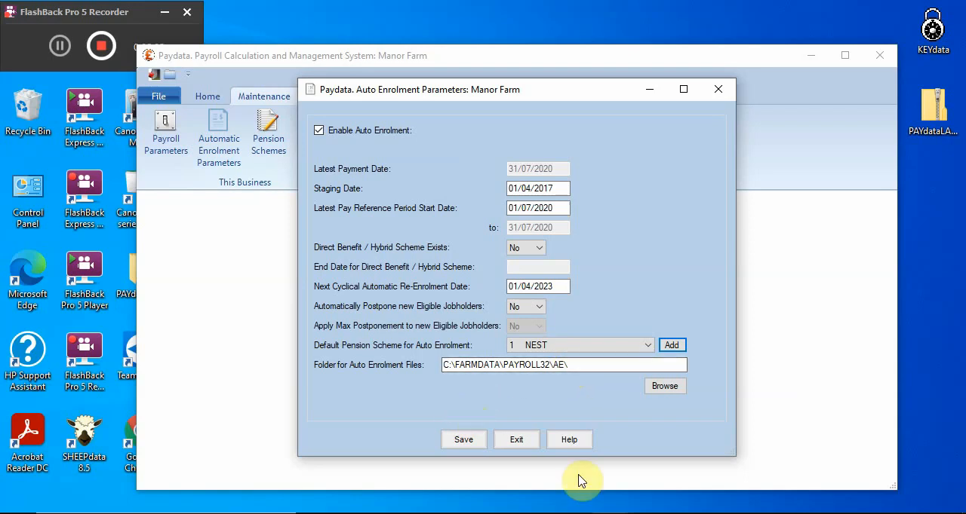
{"action": "left_click", "coordinate": [530, 443]}
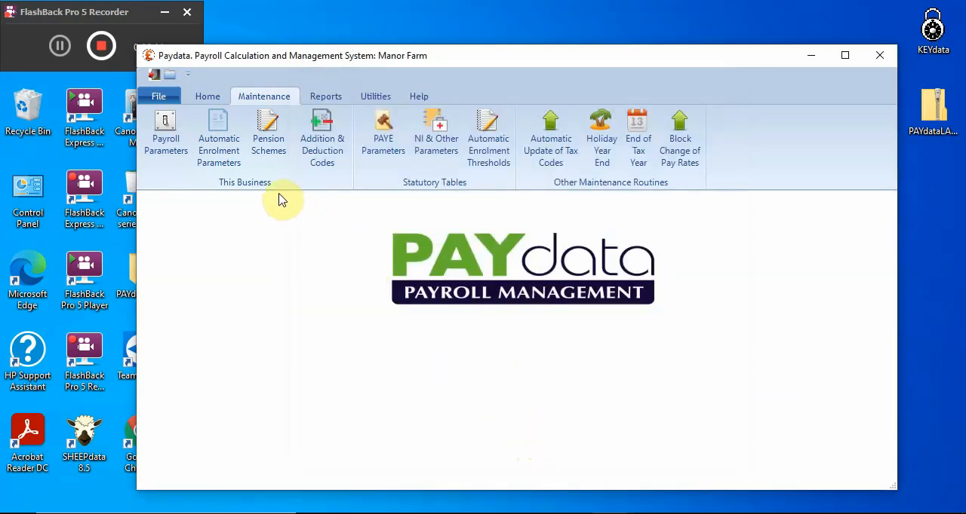
Review the before-tax and after-tax addition codes and close them without saving
{"action": "left_click", "coordinate": [334, 163]}
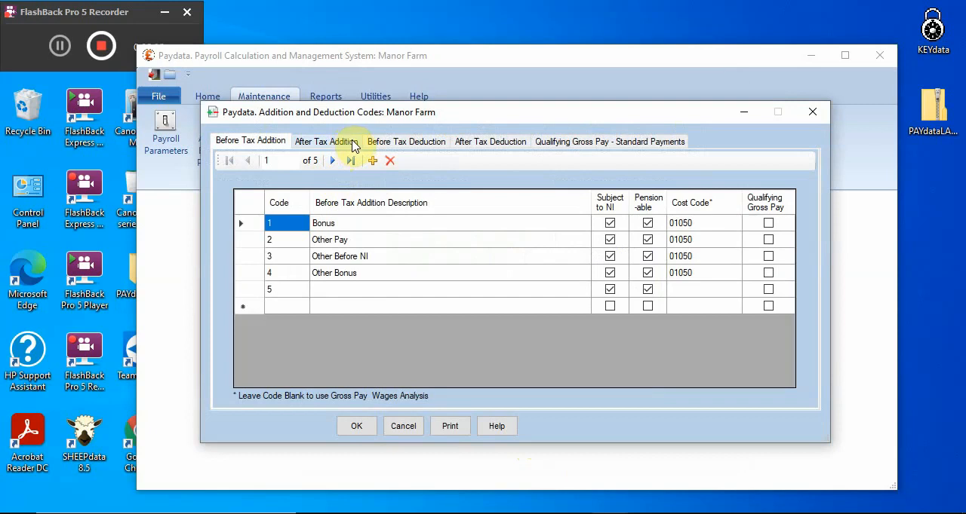
{"action": "left_click", "coordinate": [353, 146]}
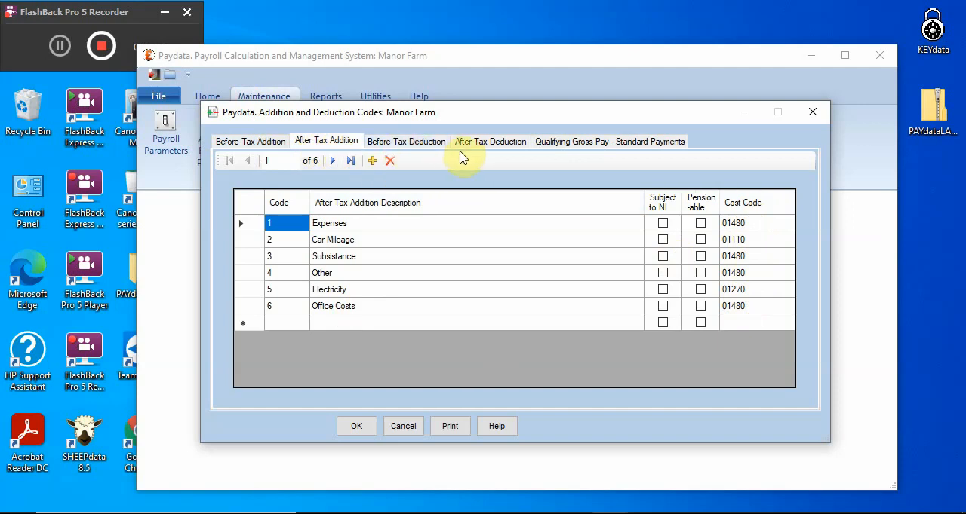
{"action": "left_click", "coordinate": [394, 426]}
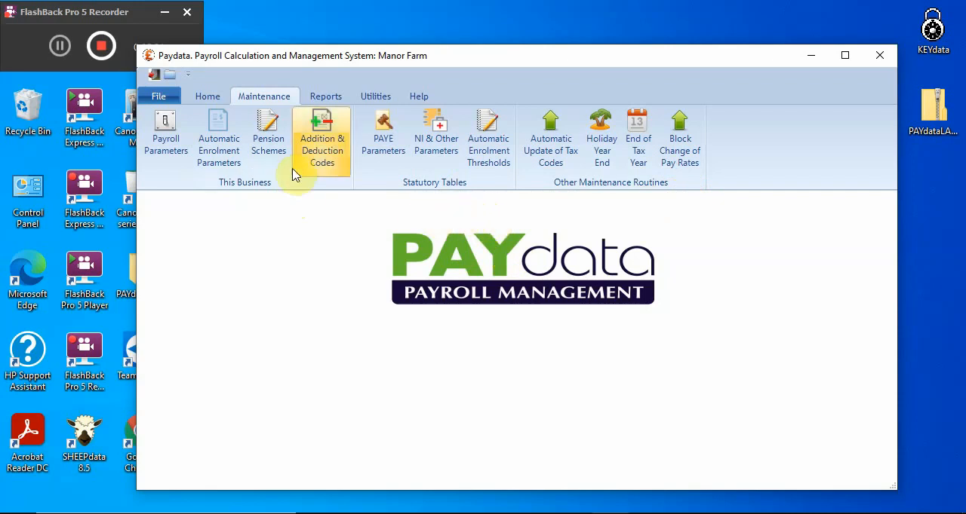
Open the employee records and sort the current employees by date of birth, by start date and finally by ascending employee number
{"action": "left_click", "coordinate": [214, 99]}
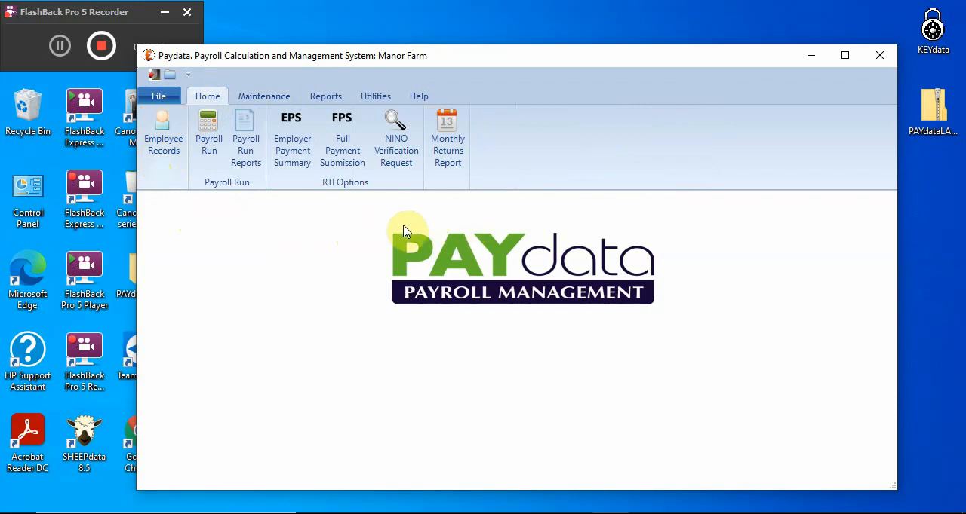
{"action": "left_click", "coordinate": [174, 148]}
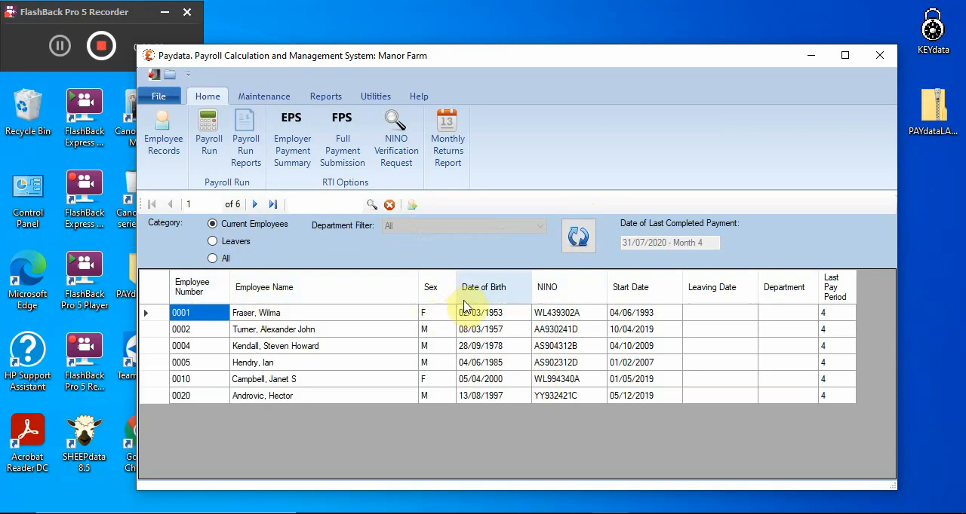
{"action": "left_click", "coordinate": [491, 303]}
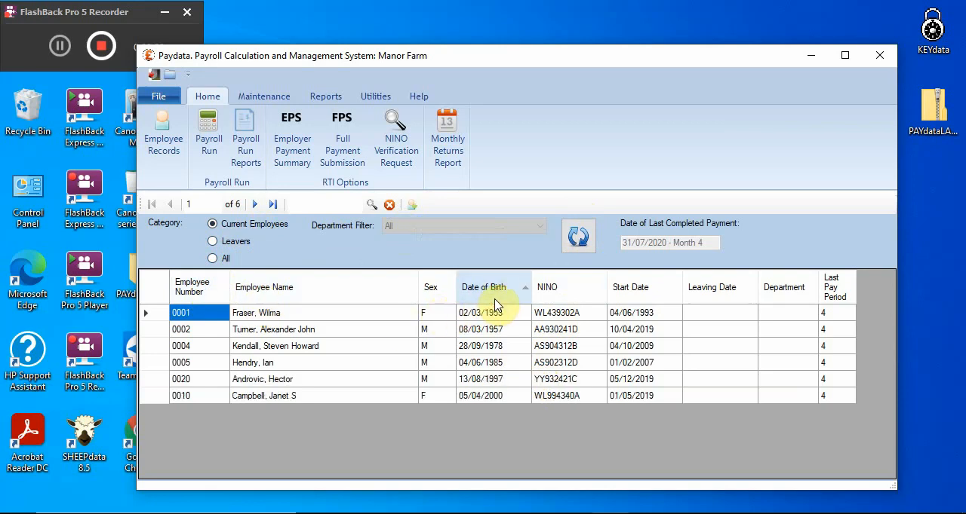
{"action": "left_click", "coordinate": [496, 298]}
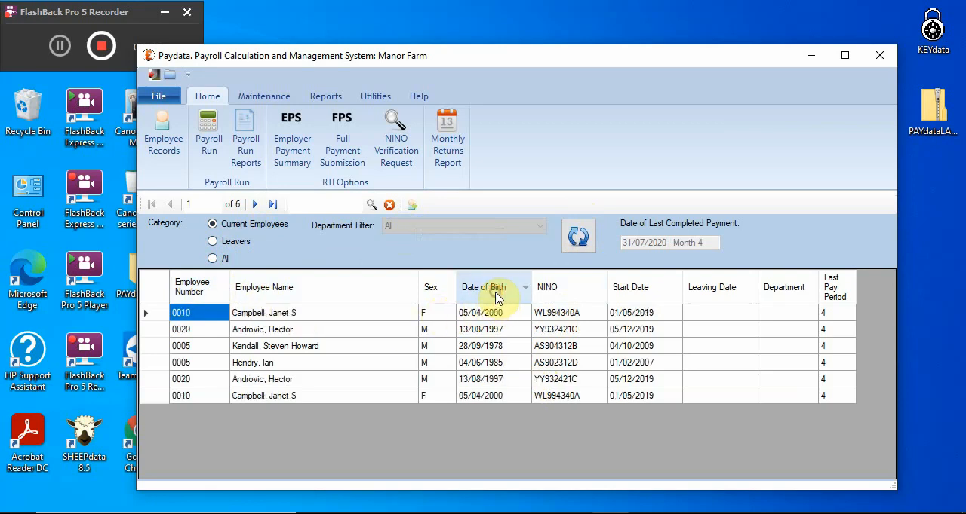
{"action": "left_click", "coordinate": [623, 298]}
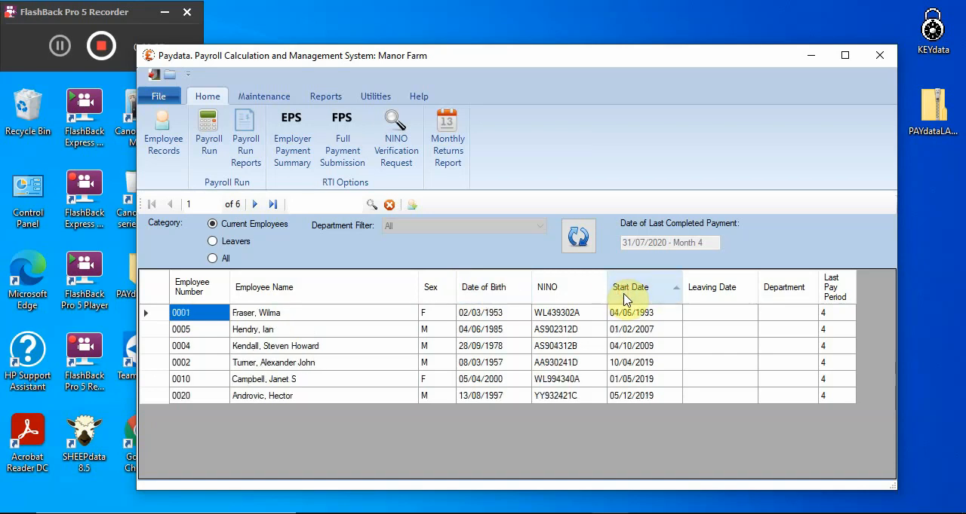
{"action": "left_click", "coordinate": [623, 297]}
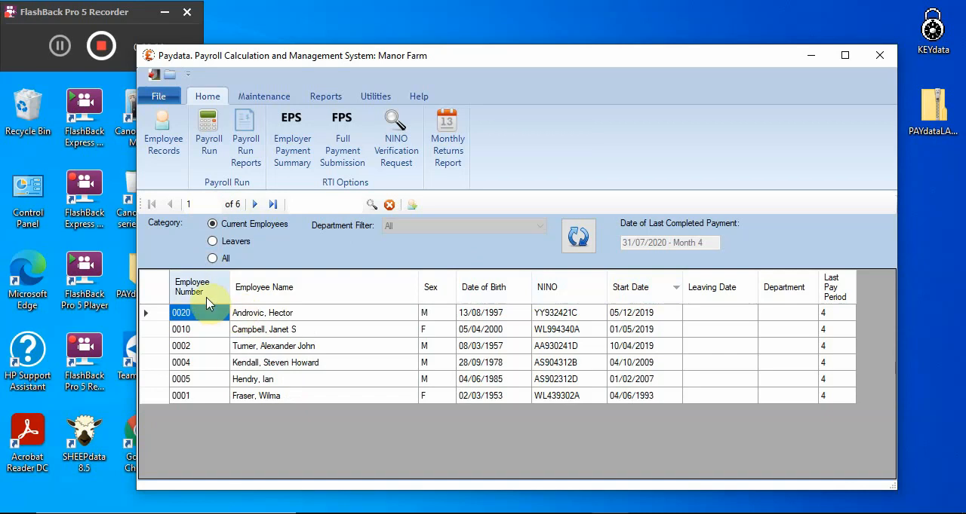
{"action": "left_click", "coordinate": [195, 290]}
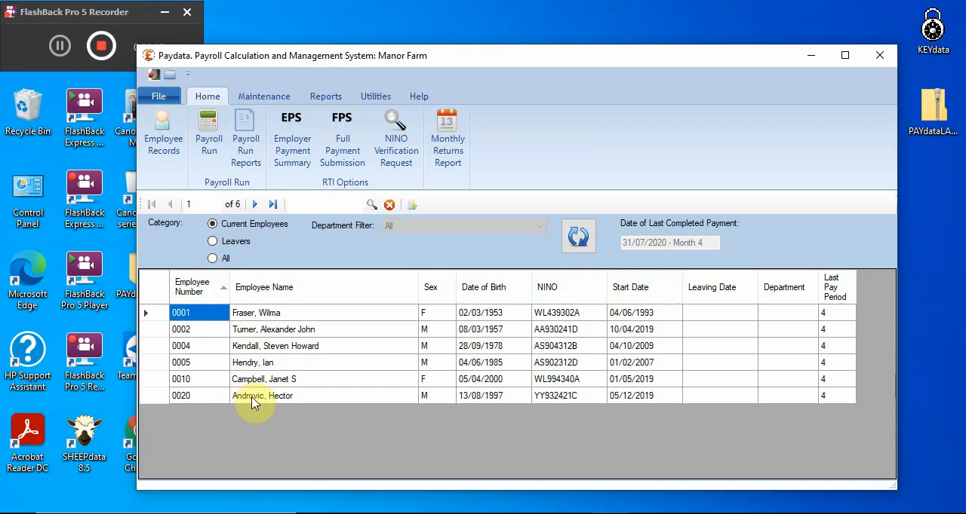
Open the full record of the third employee in the current employees list
{"action": "left_click", "coordinate": [261, 349]}
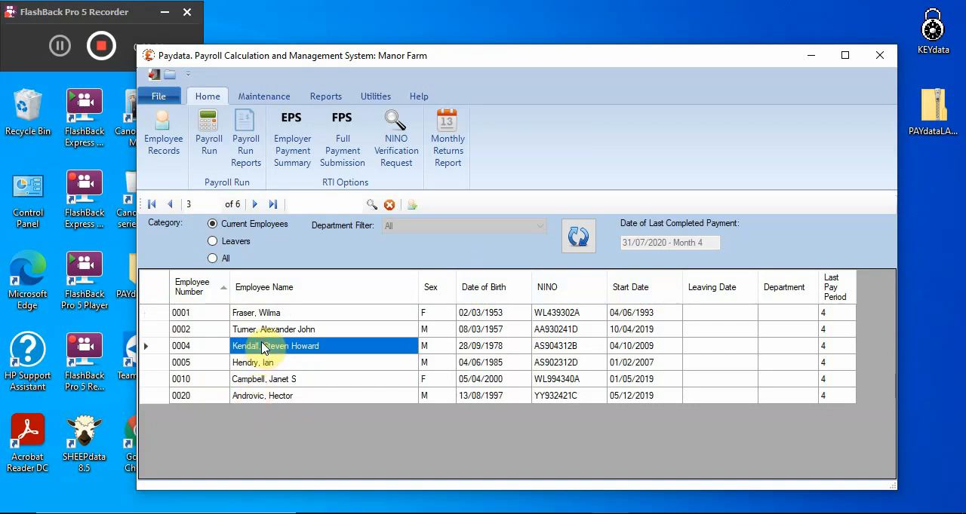
{"action": "double_click", "coordinate": [261, 348]}
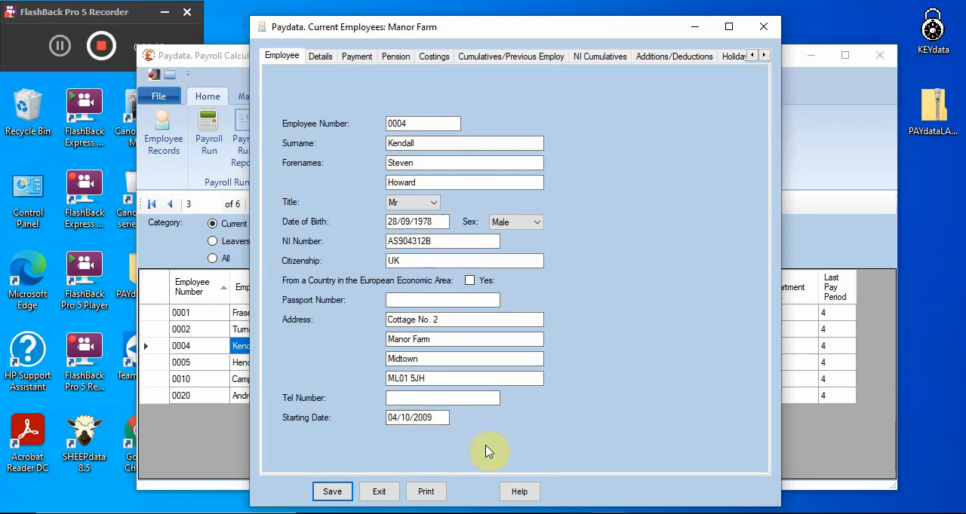
Review the employee's email payslip, payment method, bank and job title details, leaving the payment method as Cheque
{"action": "left_click", "coordinate": [326, 61]}
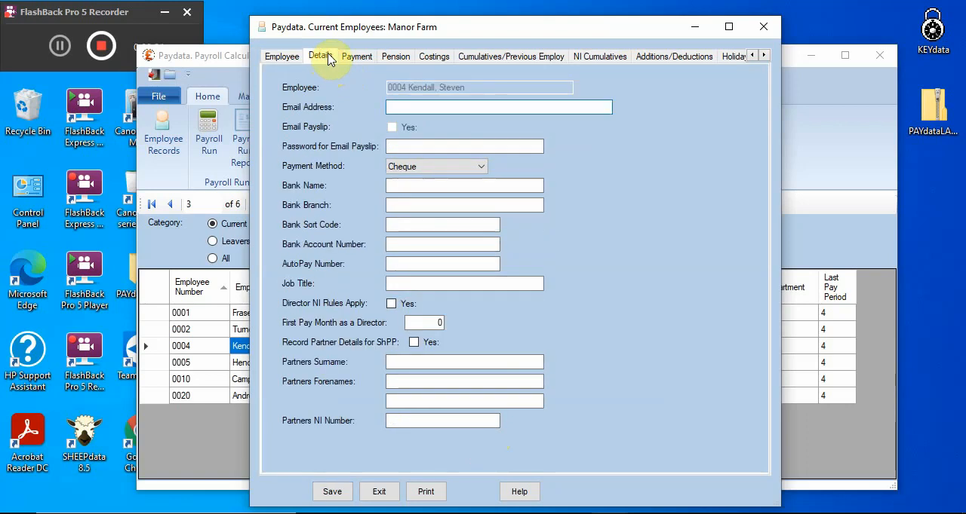
{"action": "left_click", "coordinate": [389, 108]}
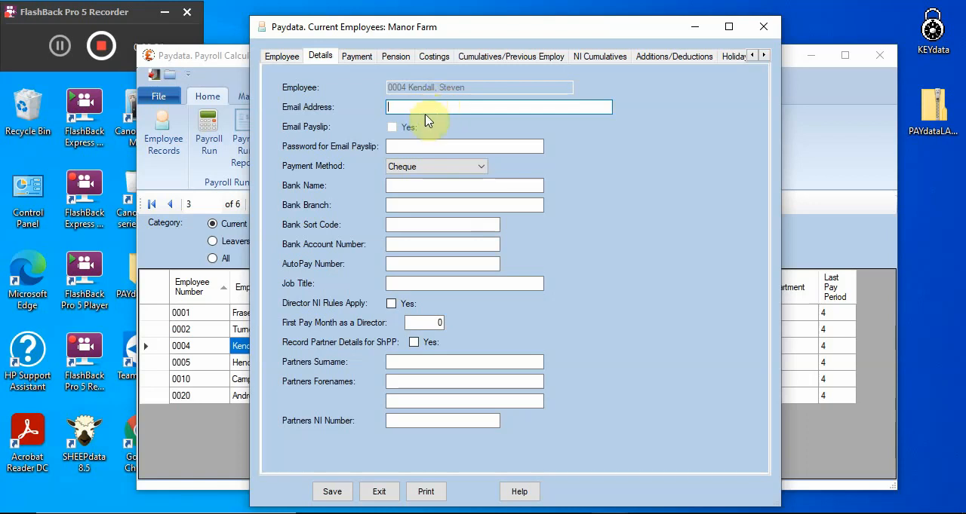
{"action": "left_click", "coordinate": [424, 172]}
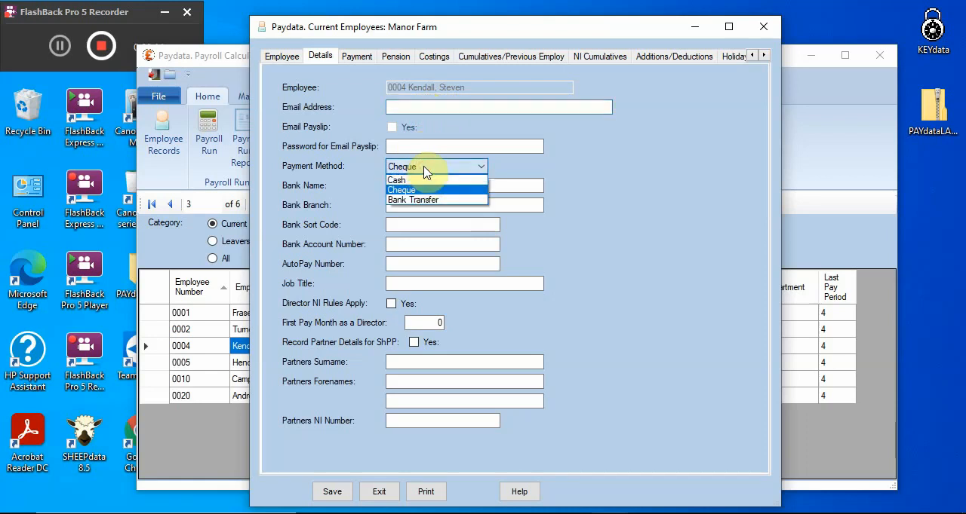
{"action": "left_click", "coordinate": [425, 173]}
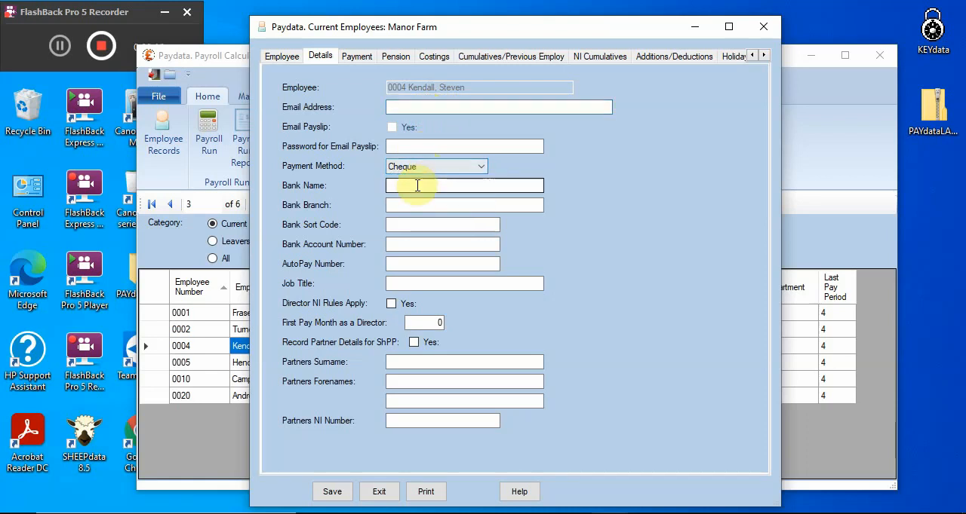
{"action": "left_click", "coordinate": [417, 285]}
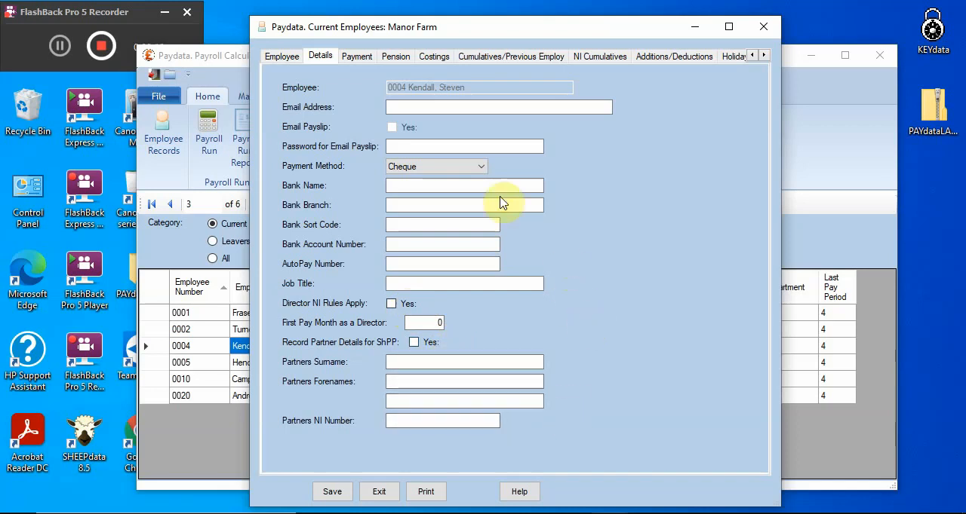
Review the employee's tax code and pay rates, pension scheme settings and cost centre allocations
{"action": "left_click", "coordinate": [365, 64]}
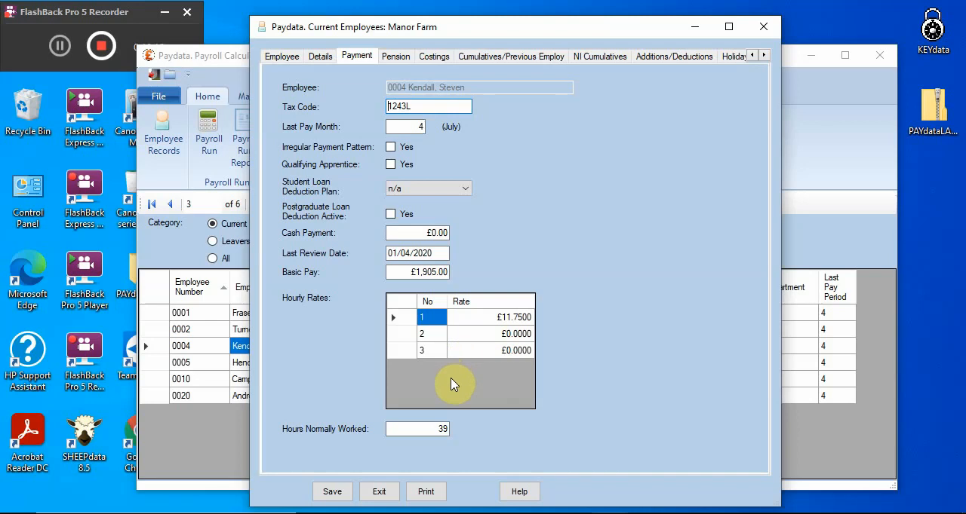
{"action": "left_click", "coordinate": [398, 59]}
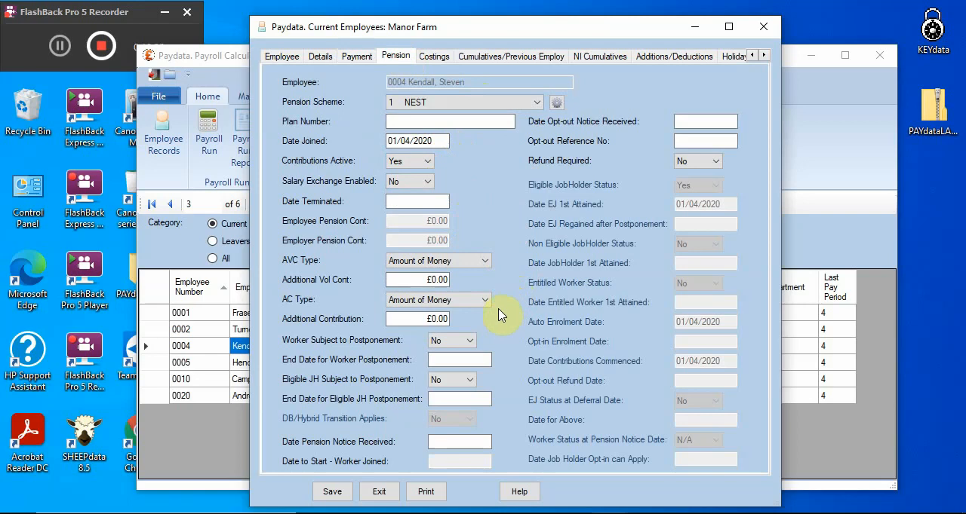
{"action": "left_click", "coordinate": [439, 58]}
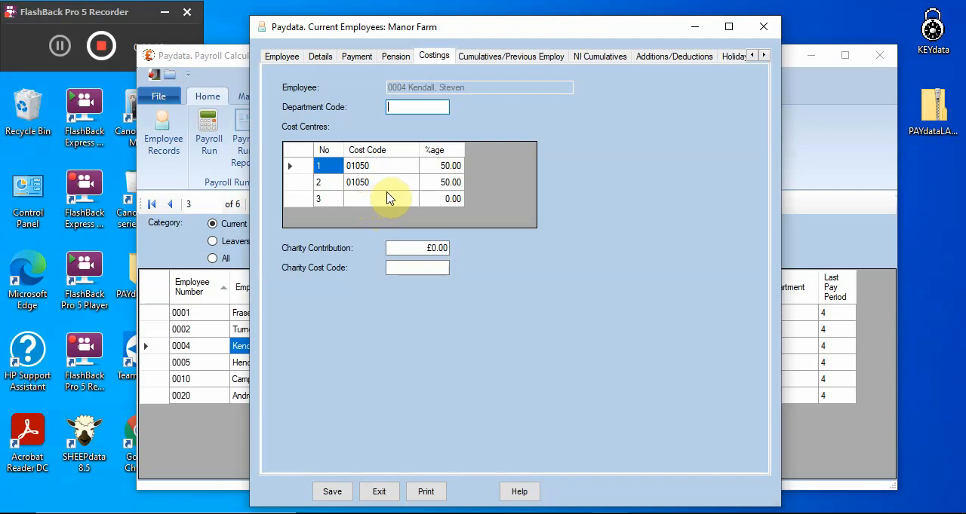
Examine the employee's cumulative totals and the starter type, starter declaration and previous employment fields without changing them
{"action": "left_click", "coordinate": [541, 59]}
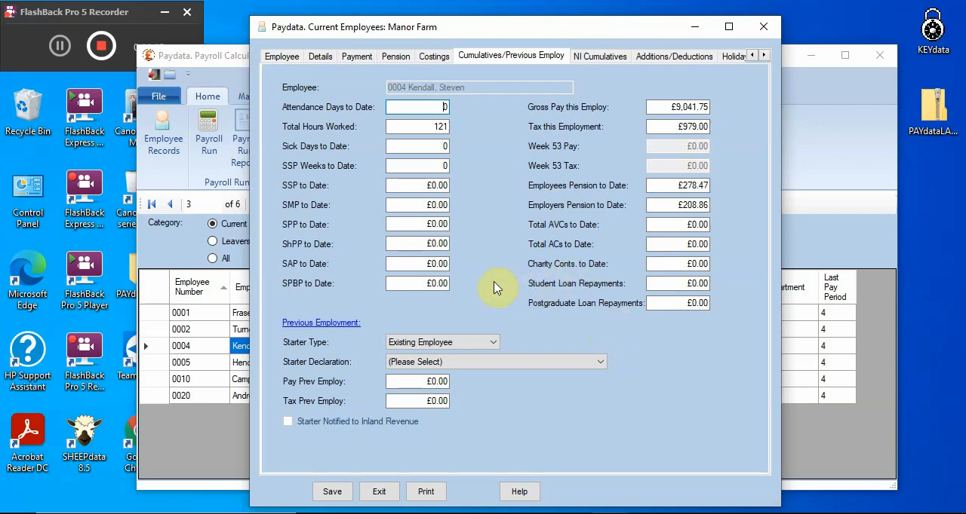
{"action": "left_click", "coordinate": [493, 344]}
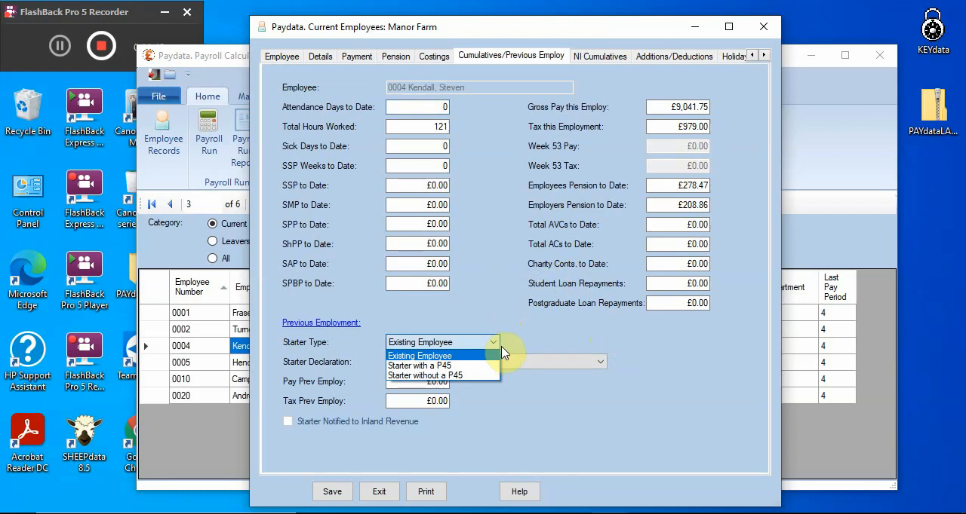
{"action": "left_click", "coordinate": [495, 353]}
{"action": "left_click", "coordinate": [510, 364]}
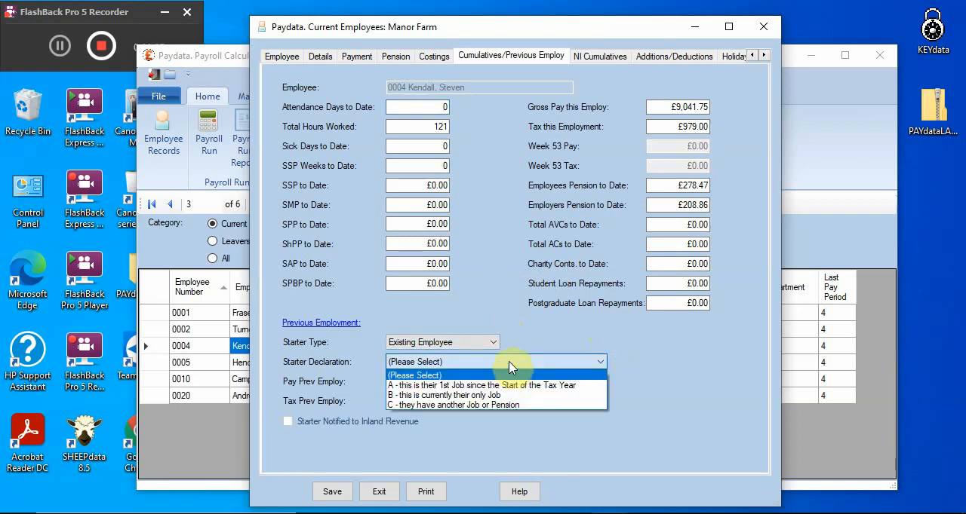
{"action": "left_click", "coordinate": [510, 365]}
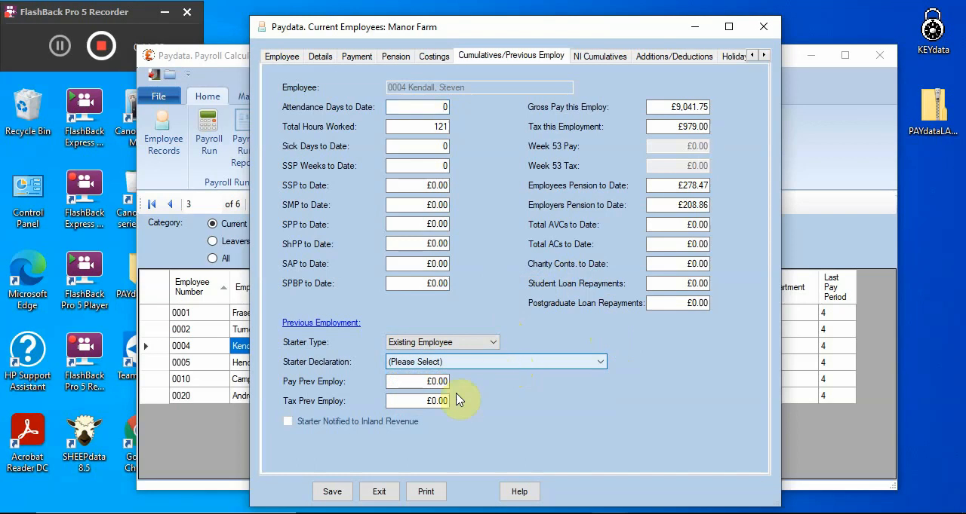
{"action": "left_click", "coordinate": [419, 405]}
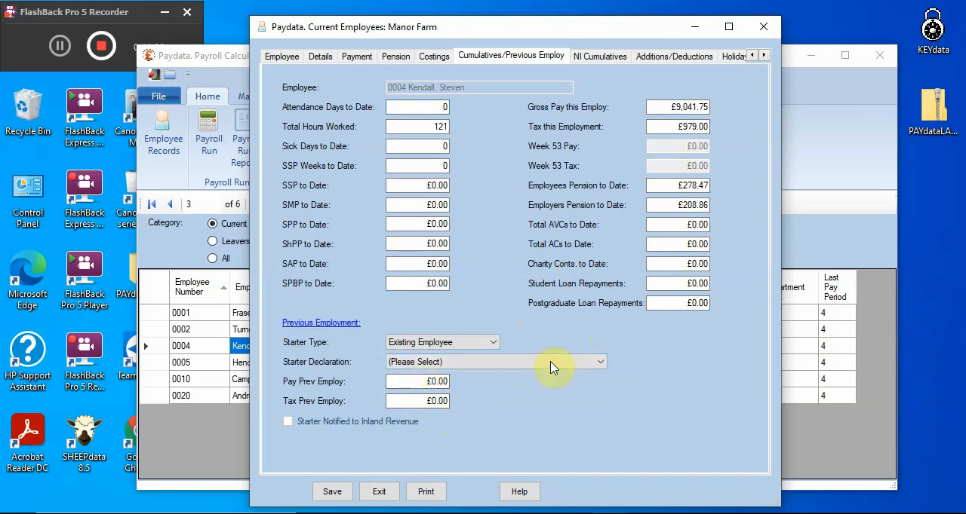
Review the employee's NI cumulatives and the before-tax and after-tax additions and deductions
{"action": "left_click", "coordinate": [602, 57]}
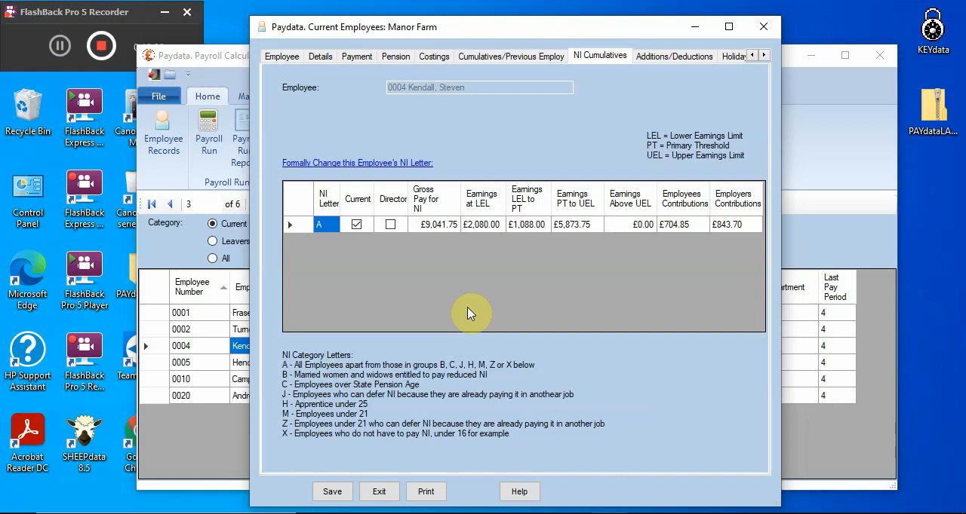
{"action": "left_click", "coordinate": [669, 57]}
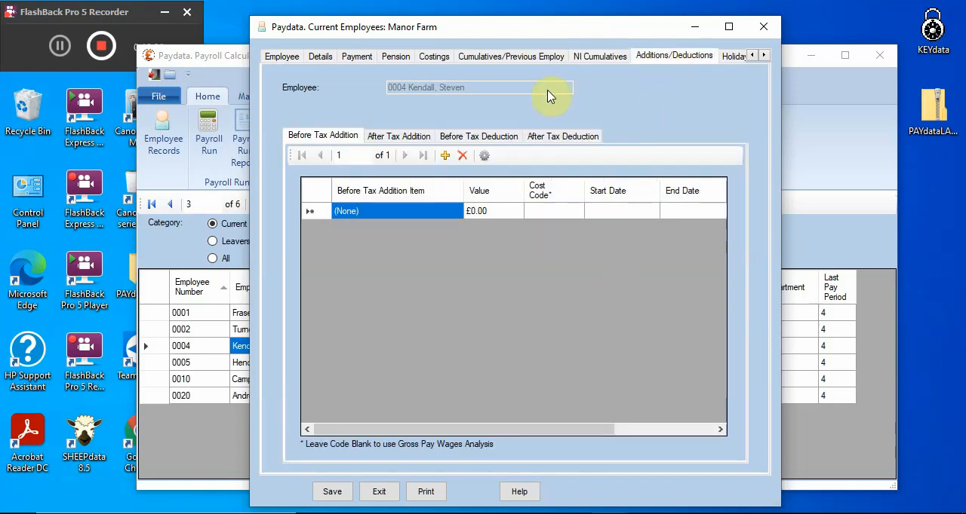
{"action": "left_click", "coordinate": [497, 137]}
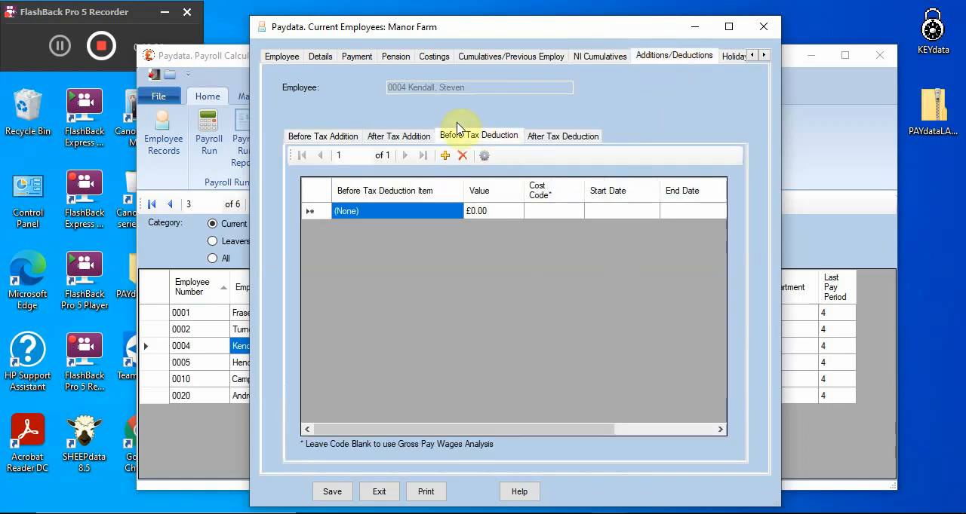
{"action": "left_click", "coordinate": [385, 136]}
{"action": "left_click", "coordinate": [334, 137]}
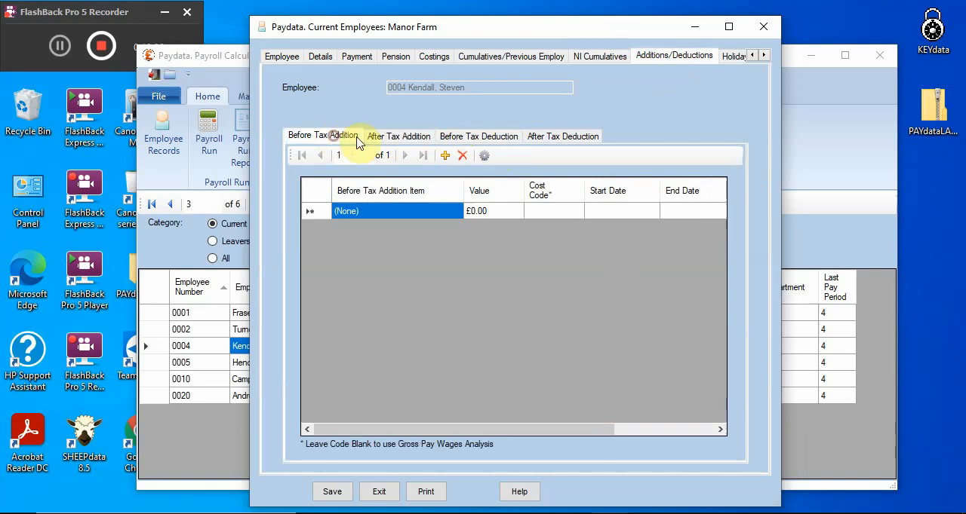
{"action": "left_click", "coordinate": [573, 137]}
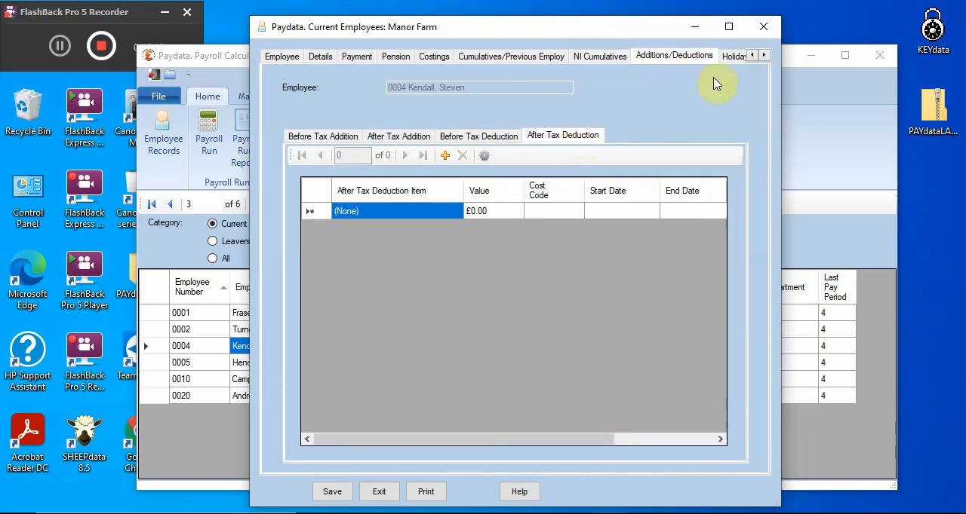
Review the employee's holidays, sickness and average earnings, and close the record without saving changes
{"action": "left_click", "coordinate": [736, 58]}
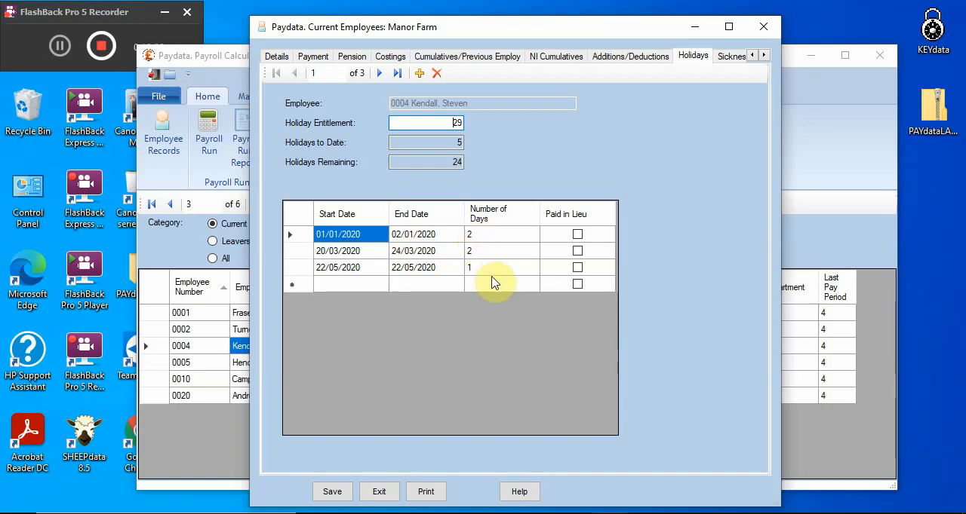
{"action": "left_click", "coordinate": [728, 57]}
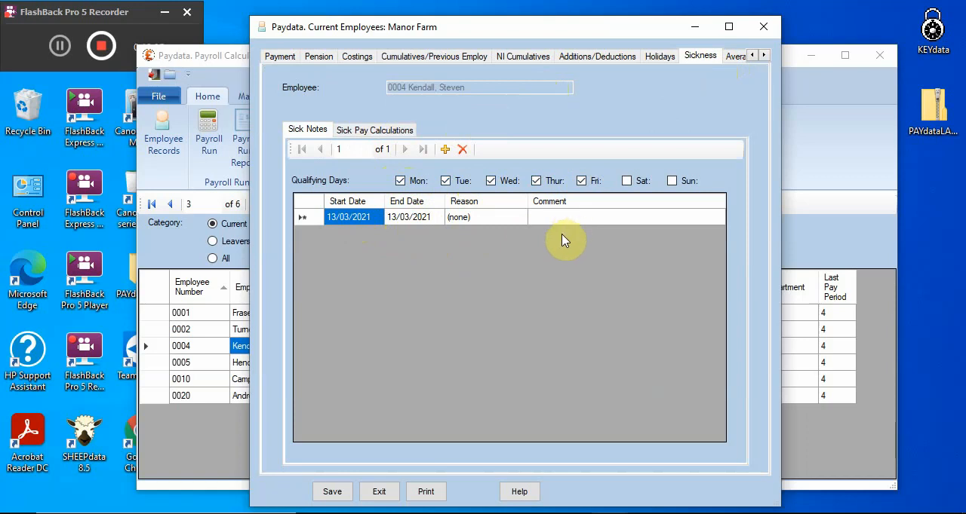
{"action": "left_click", "coordinate": [732, 56]}
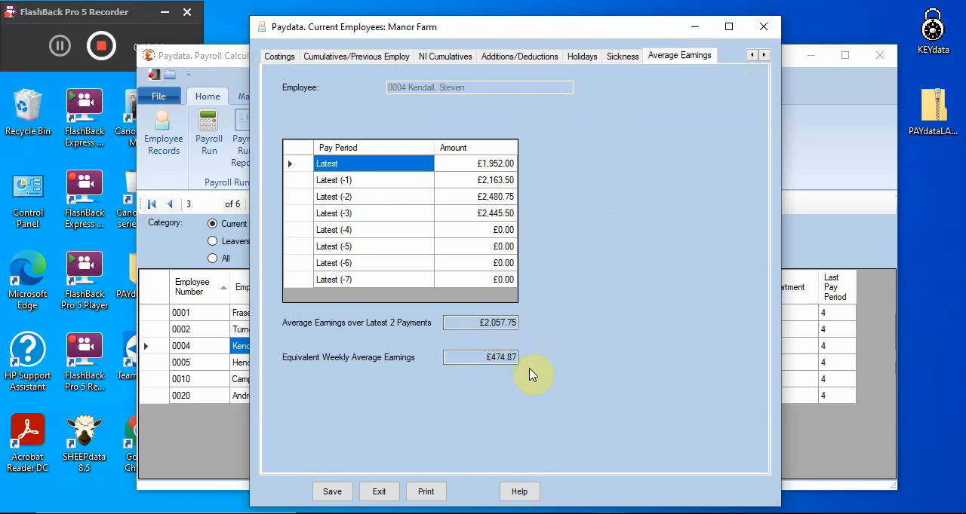
{"action": "left_click", "coordinate": [383, 494]}
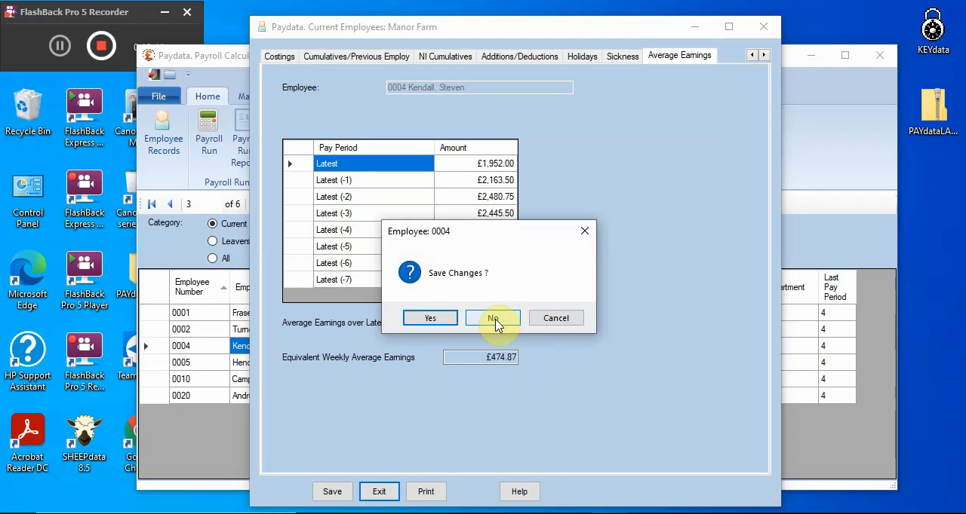
{"action": "left_click", "coordinate": [494, 320]}
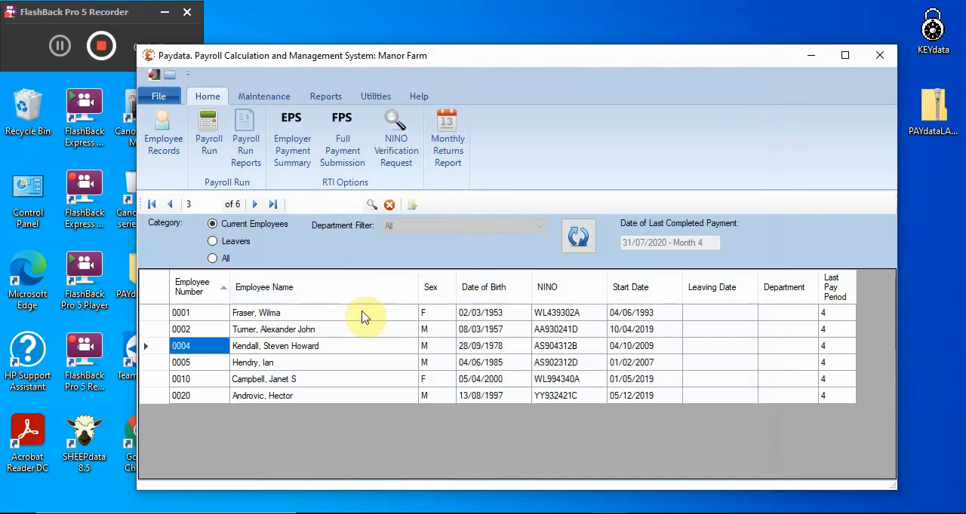
Start the payroll run for tax month 5 with payment date 31/08/2020, and calculate and save the first employee's wages
{"action": "left_click", "coordinate": [209, 144]}
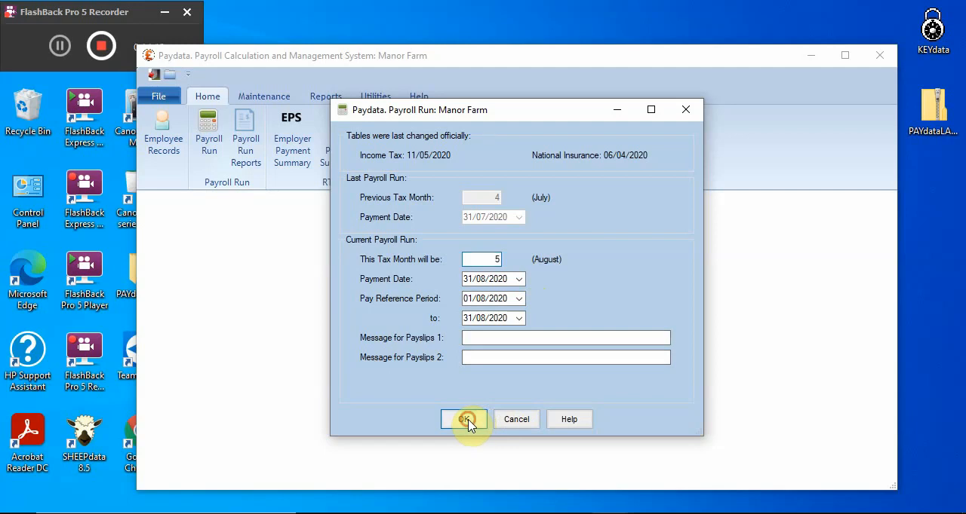
{"action": "left_click", "coordinate": [465, 420]}
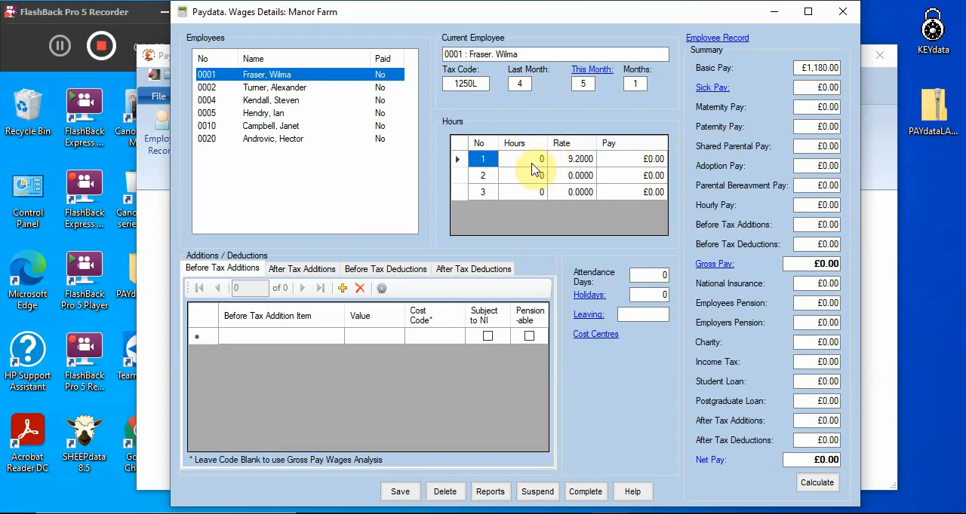
{"action": "left_click", "coordinate": [820, 486]}
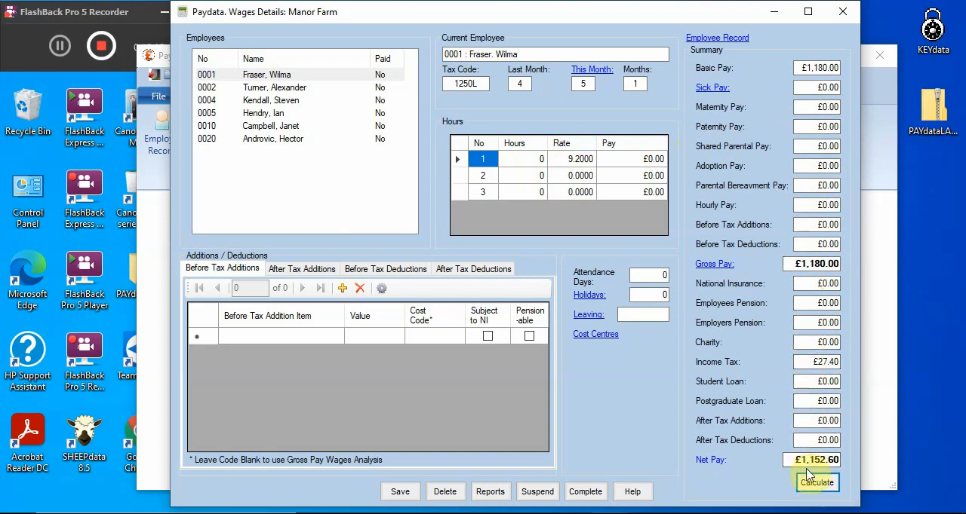
{"action": "left_click", "coordinate": [400, 498]}
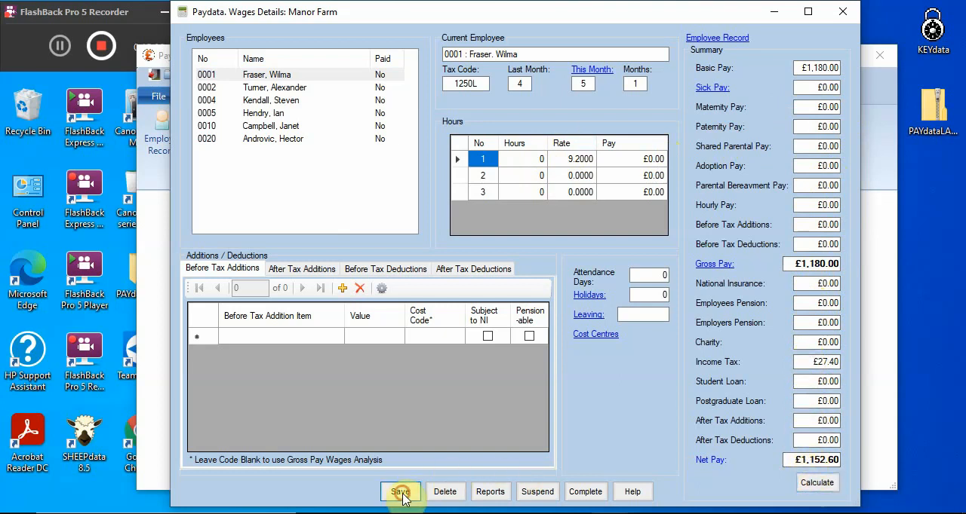
Calculate and save the wages of the second employee in the payroll run
{"action": "left_click", "coordinate": [290, 88]}
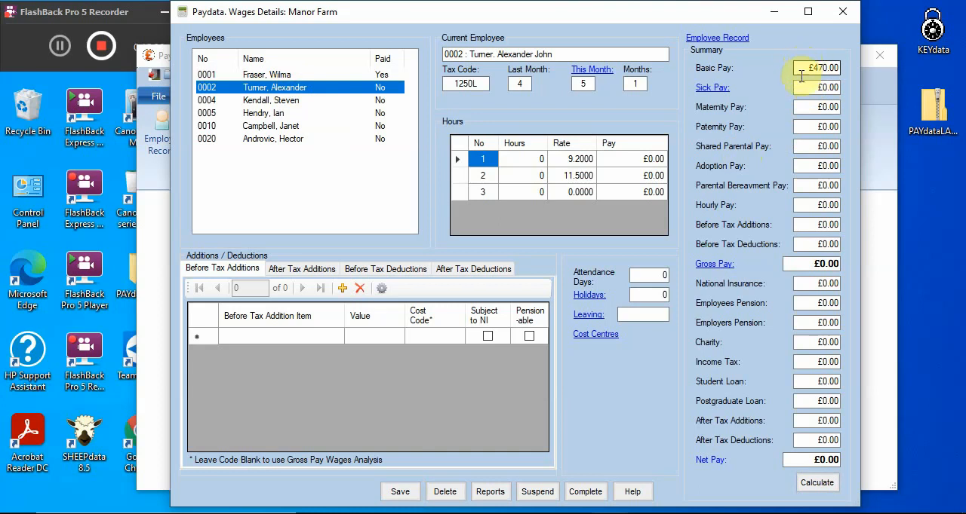
{"action": "left_click", "coordinate": [816, 483]}
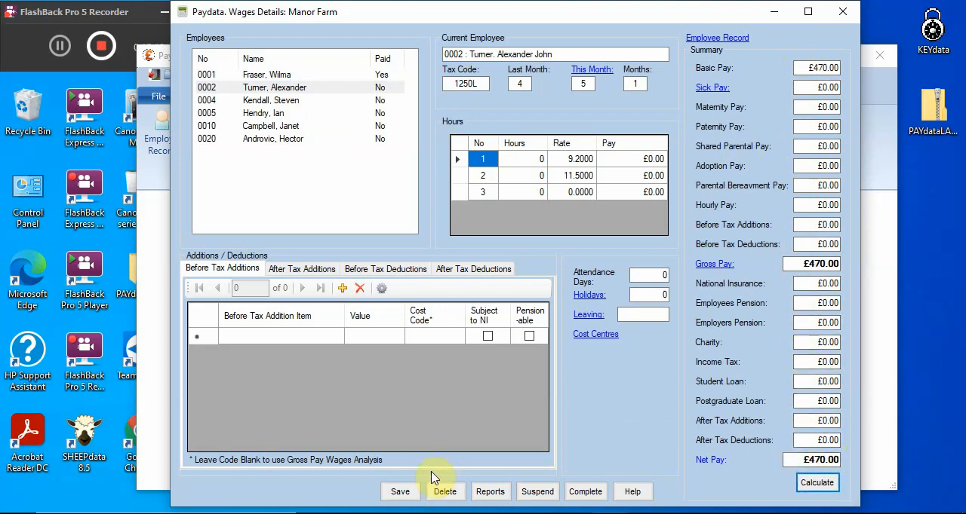
{"action": "left_click", "coordinate": [400, 492]}
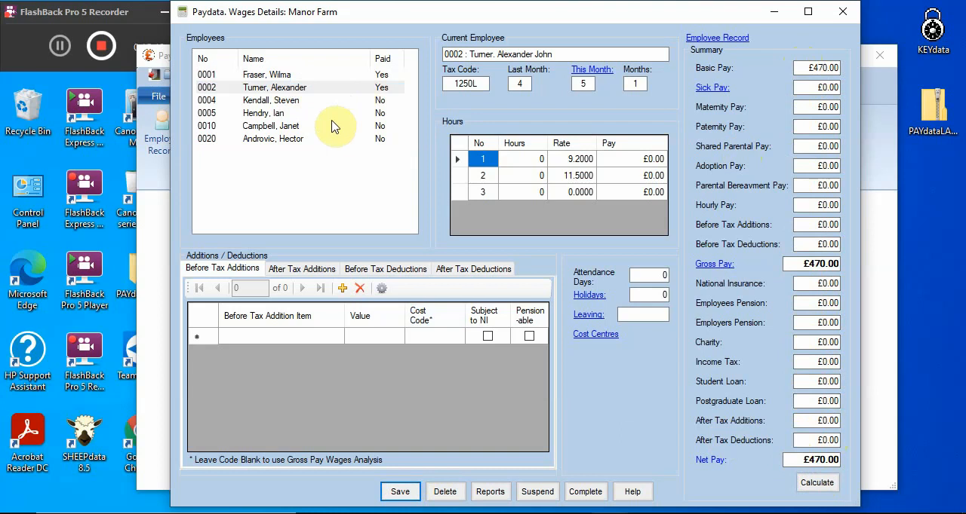
Open the wages of the third employee in the payroll run and enter 20 hours at the 11.75 rate
{"action": "left_click", "coordinate": [293, 99]}
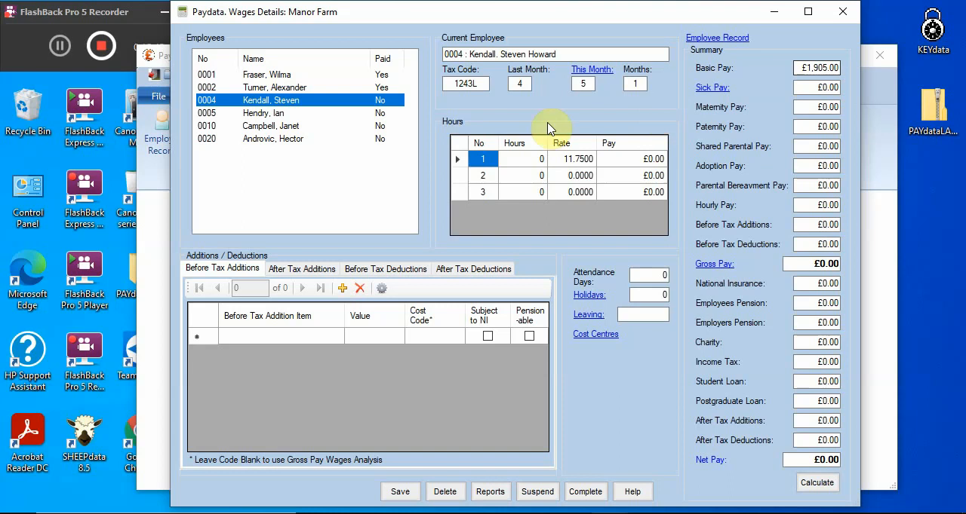
{"action": "left_click", "coordinate": [521, 162]}
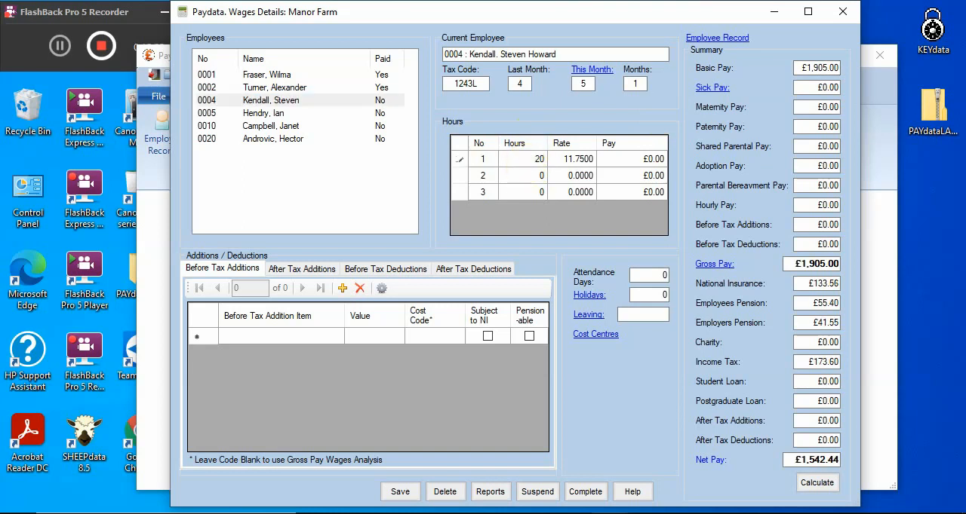
{"action": "type", "text": "20"}
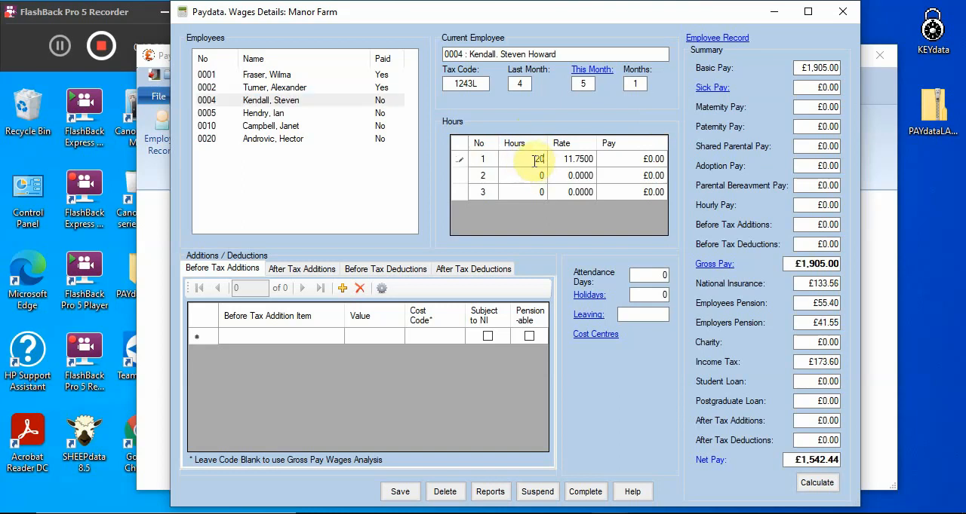
{"action": "left_click", "coordinate": [578, 166]}
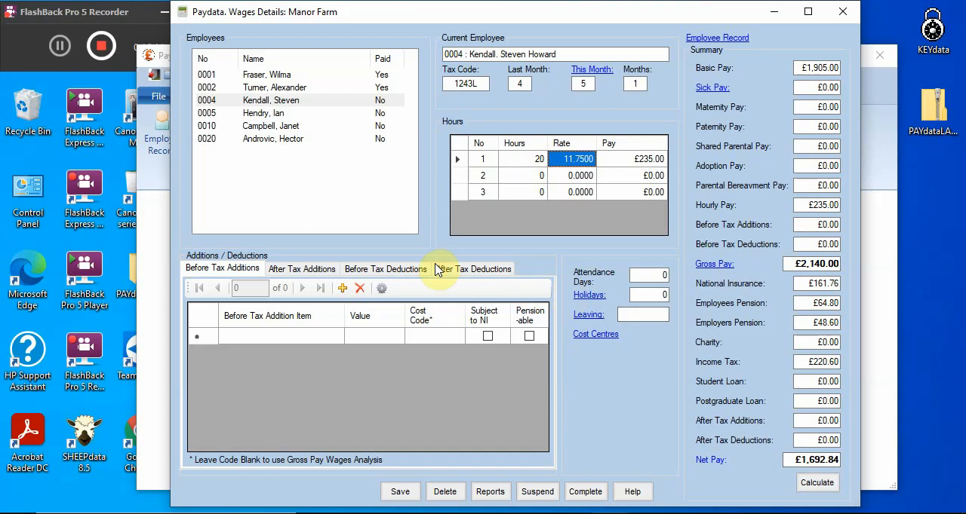
Add an after-tax addition of £32.50 for Expenses to the employee's wages
{"action": "left_click", "coordinate": [279, 270]}
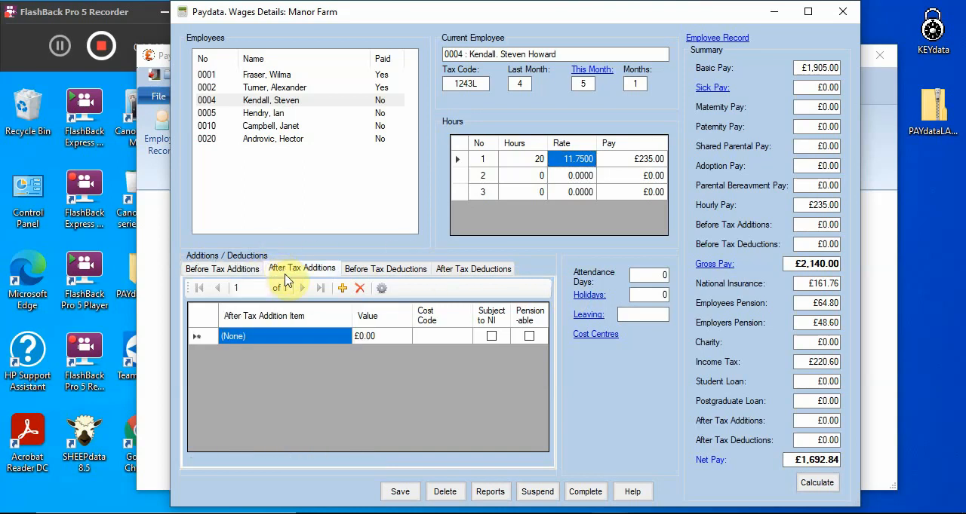
{"action": "left_click", "coordinate": [345, 341]}
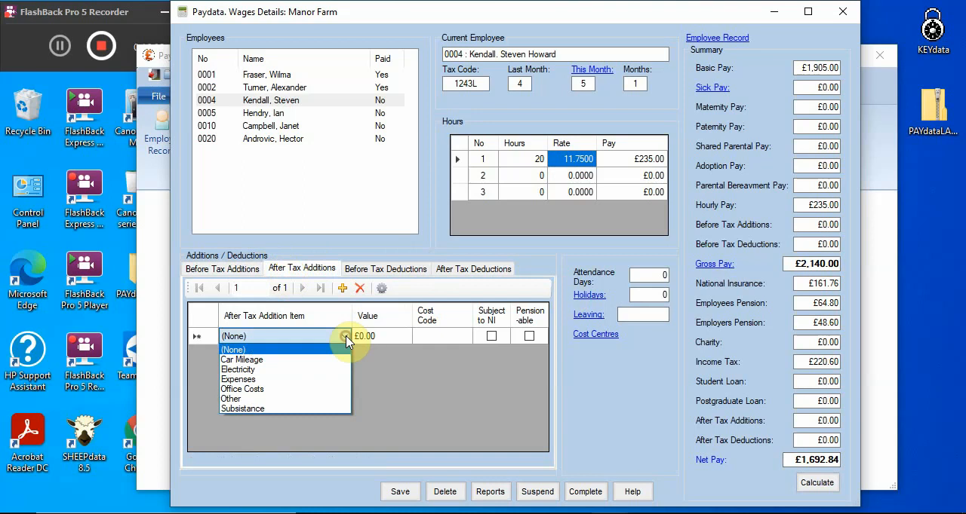
{"action": "left_click", "coordinate": [344, 337]}
{"action": "left_click", "coordinate": [305, 380]}
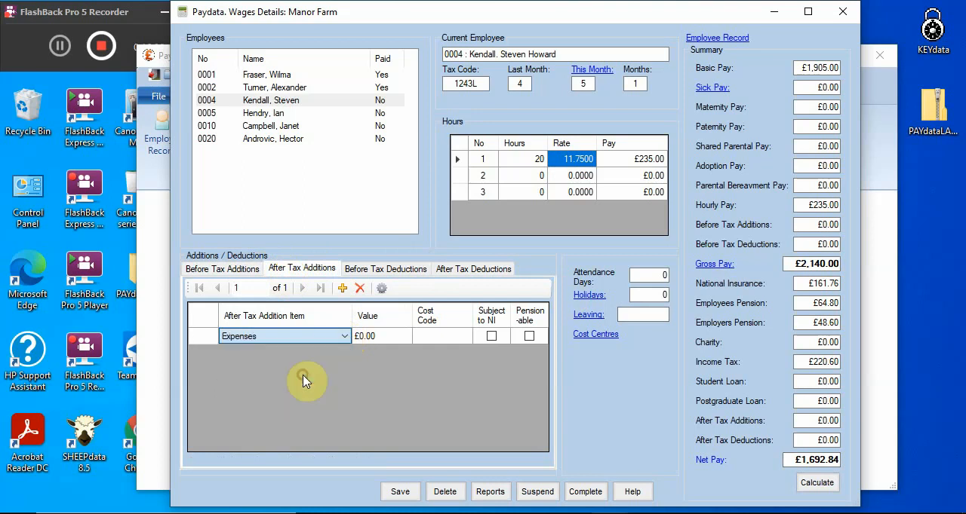
{"action": "left_click", "coordinate": [385, 339]}
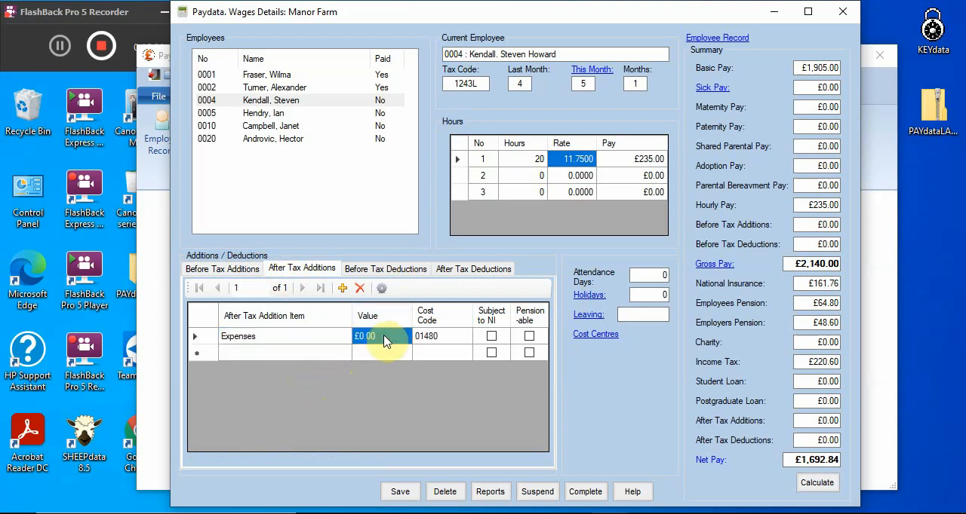
{"action": "type", "text": "32.50"}
{"action": "key", "text": "Tab"}
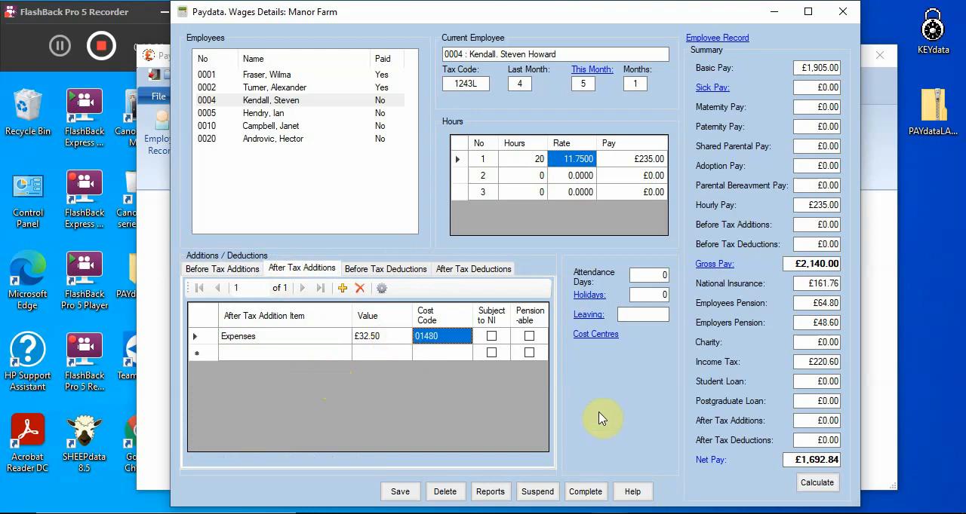
Save the third employee's wages and check the breakdown of values behind the gross pay
{"action": "left_click", "coordinate": [394, 494]}
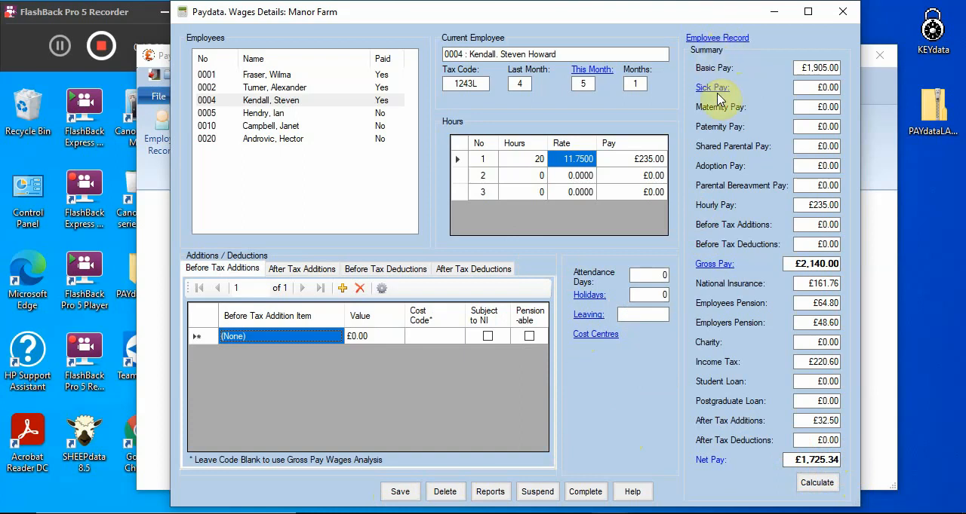
{"action": "left_click", "coordinate": [717, 265]}
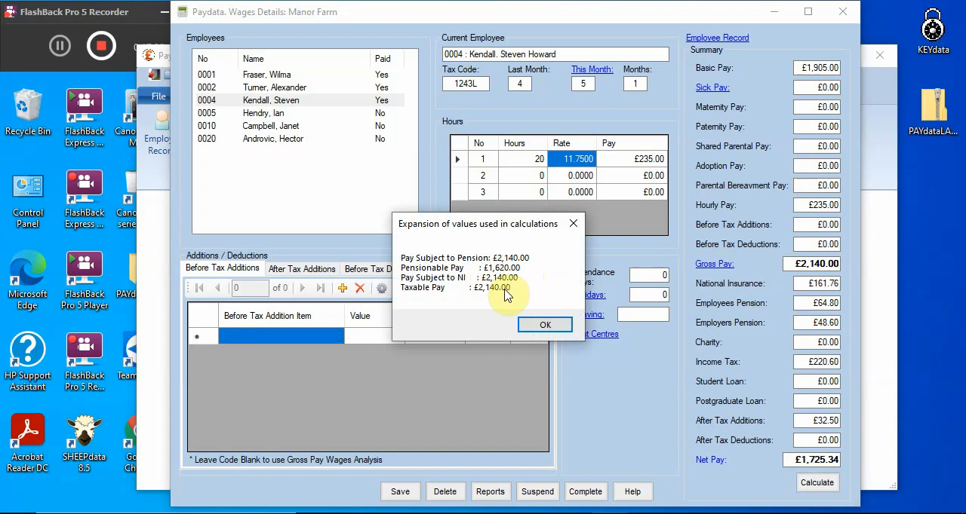
{"action": "left_click", "coordinate": [543, 326]}
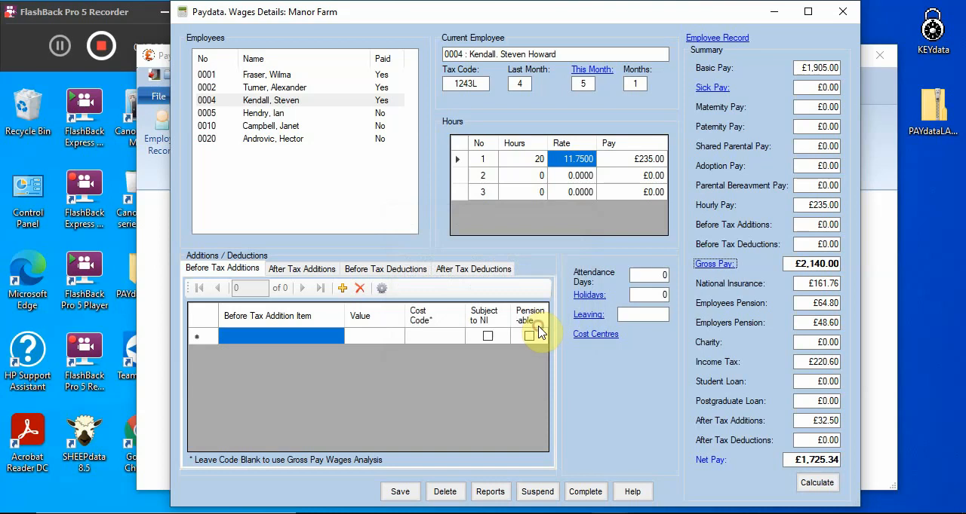
Add a new entry to the employee's holidays with start date 13/08/2020
{"action": "left_click", "coordinate": [593, 296]}
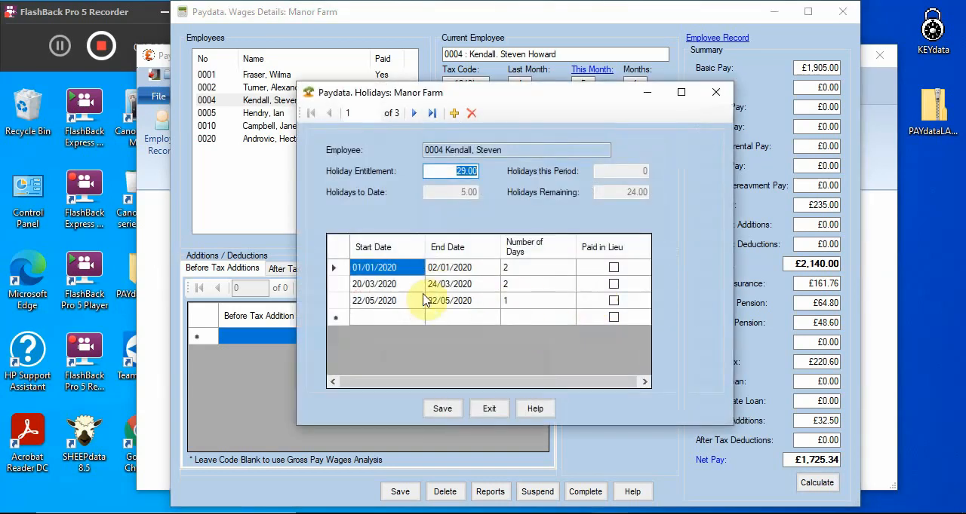
{"action": "left_click", "coordinate": [377, 318]}
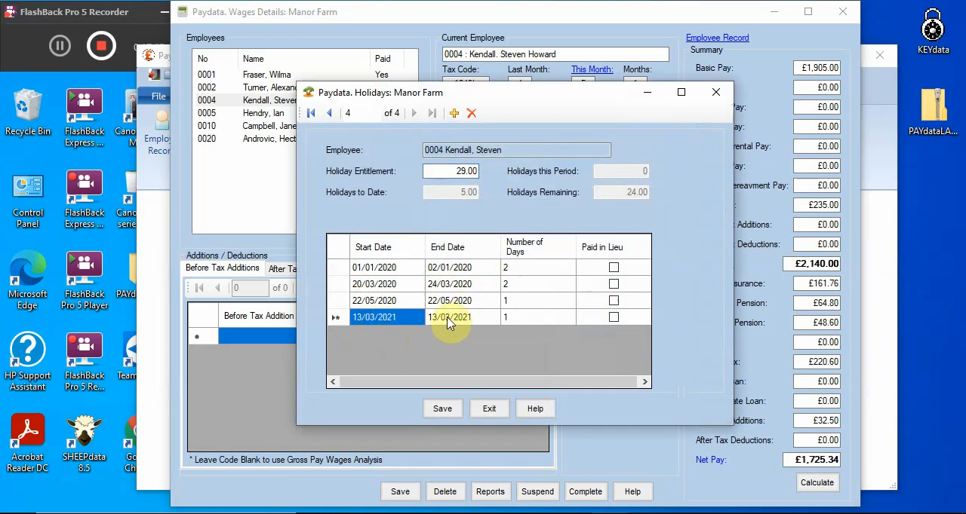
{"action": "left_click_drag", "start_coordinate": [349, 319], "coordinate": [351, 319]}
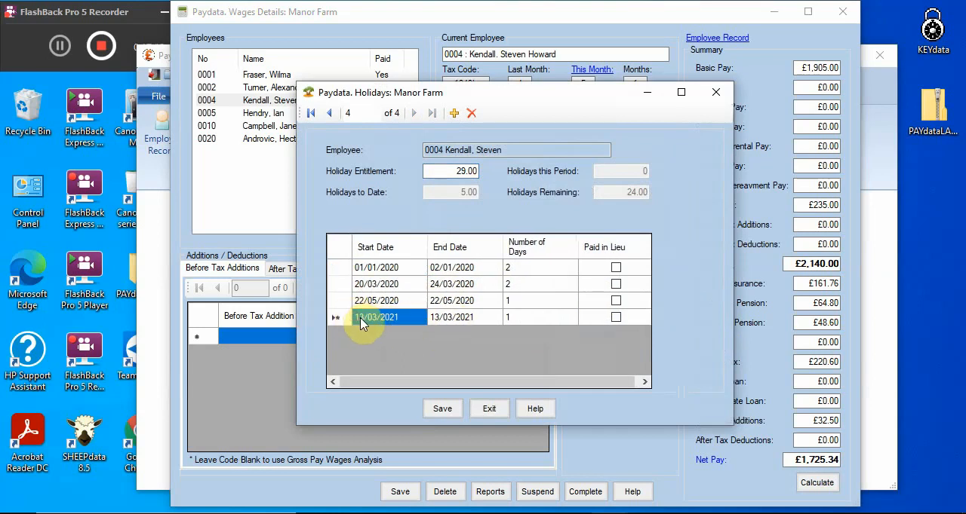
{"action": "left_click", "coordinate": [408, 317]}
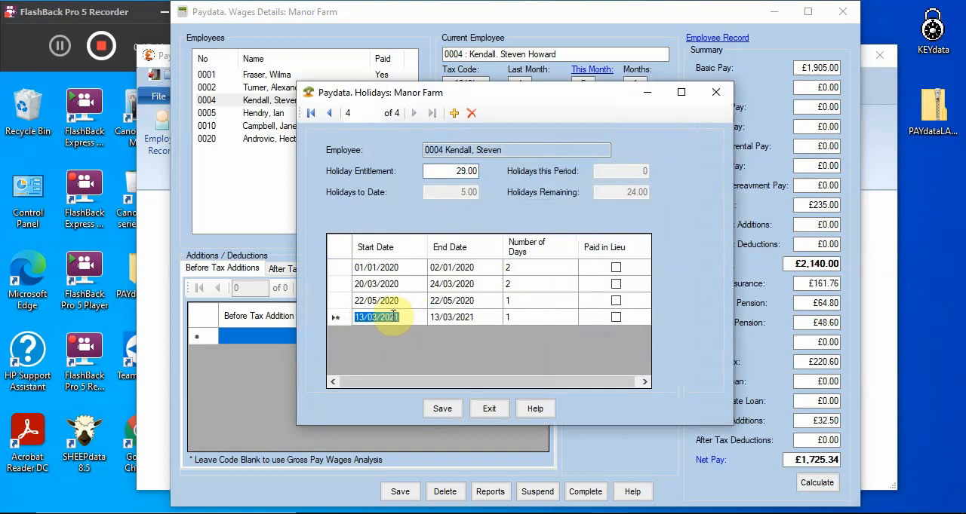
{"action": "left_click", "coordinate": [393, 316]}
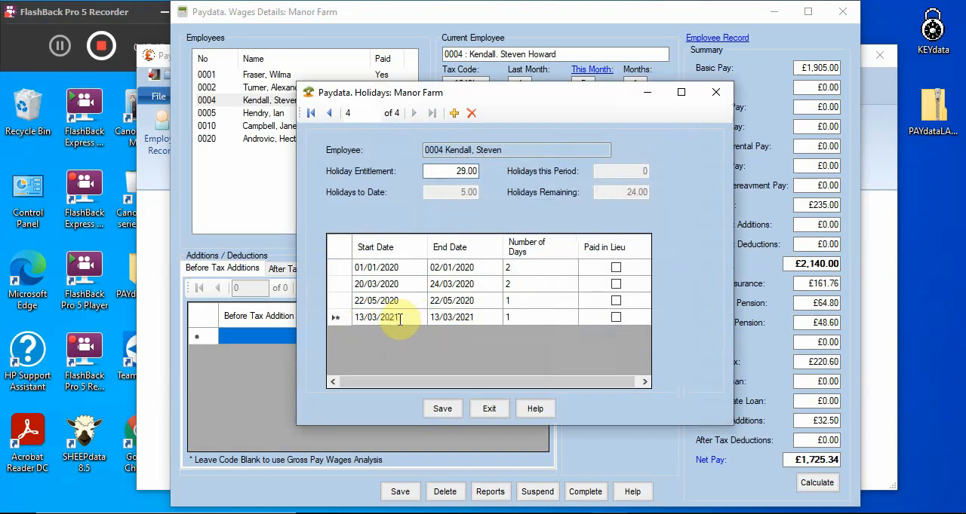
{"action": "type", "text": "13/"}
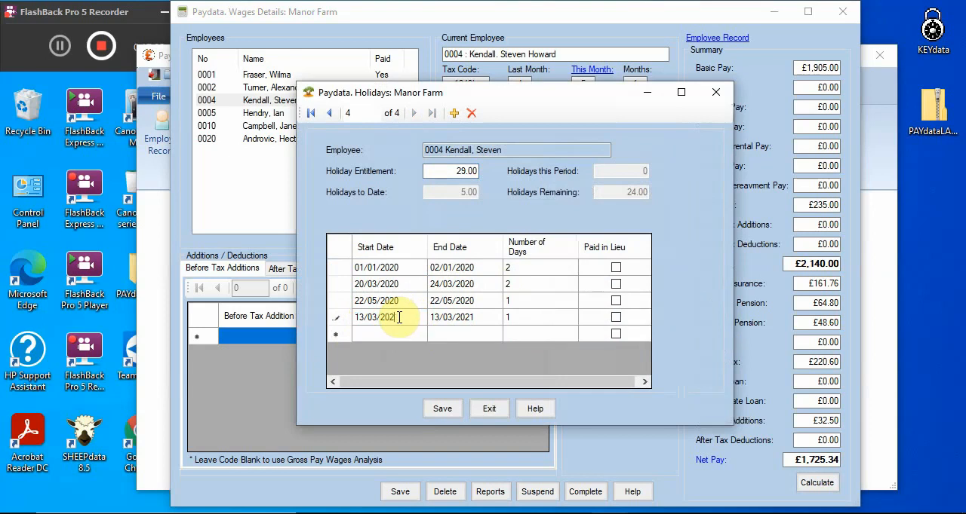
{"action": "type", "text": "0"}
{"action": "left_click", "coordinate": [375, 319]}
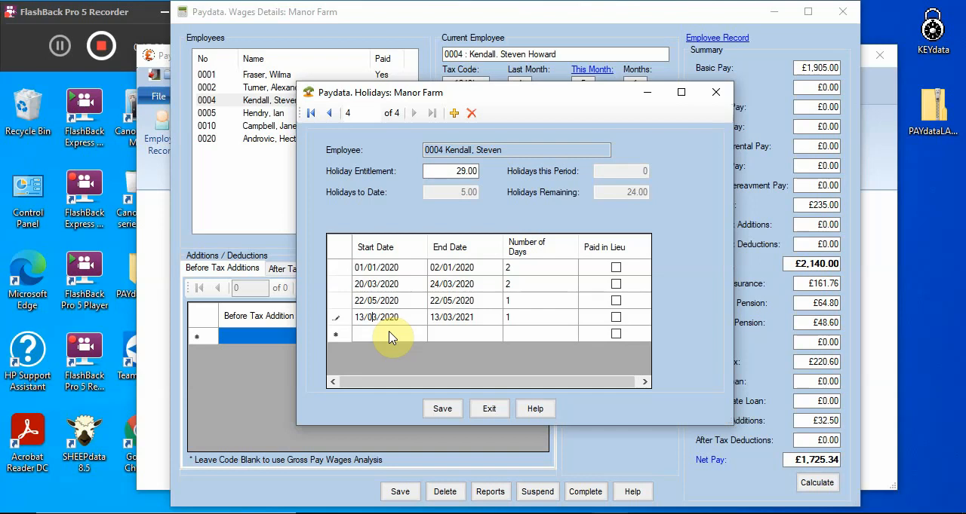
{"action": "key", "text": "Delete"}
{"action": "type", "text": "8"}
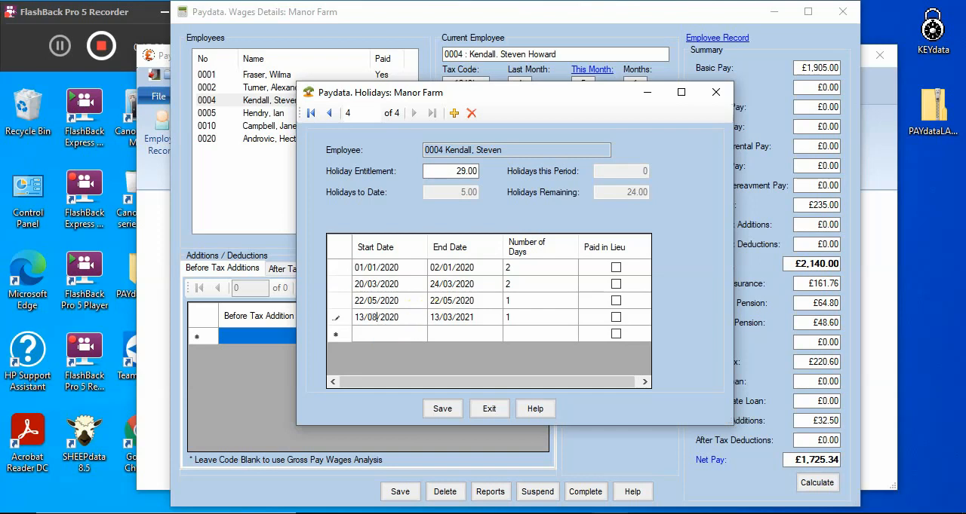
Set the new holiday's end date to 15/08/2020 and its number of days to 2, and save the holidays
{"action": "left_click", "coordinate": [456, 323]}
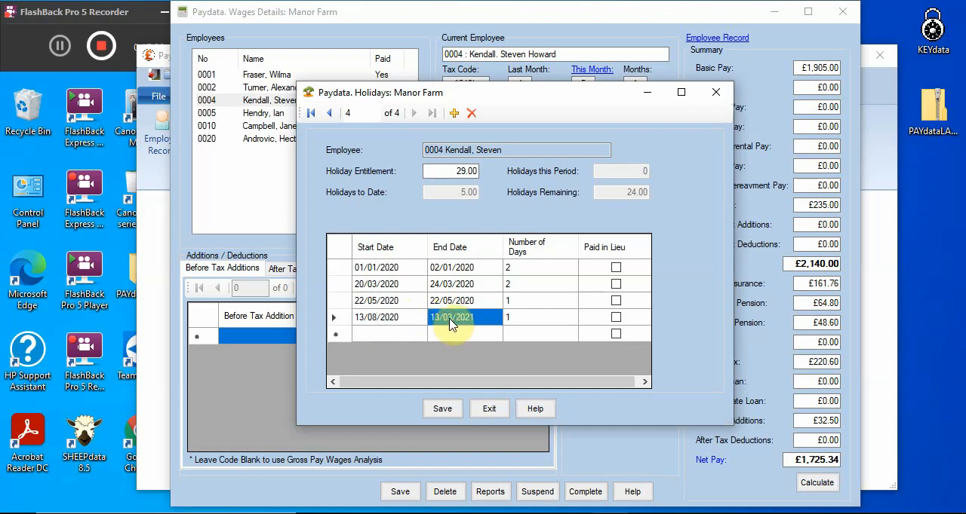
{"action": "type", "text": "15"}
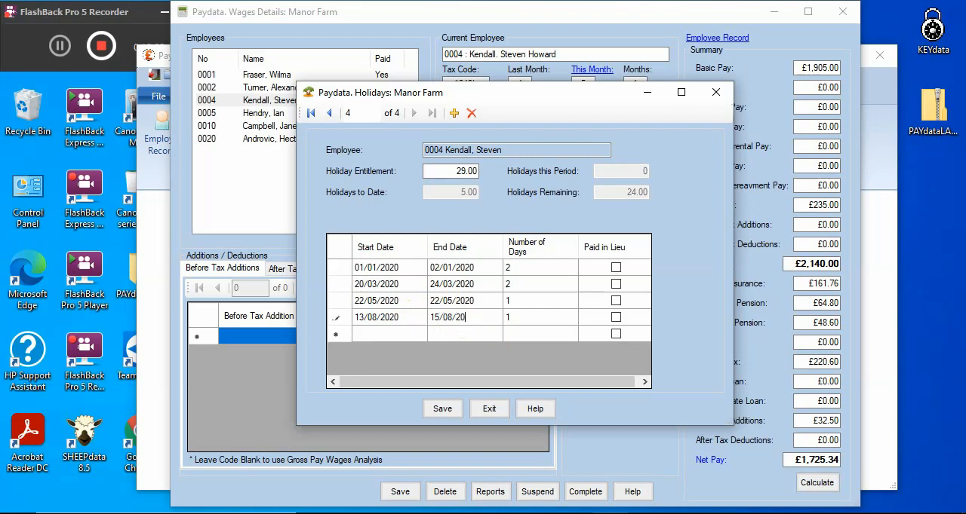
{"action": "type", "text": "0"}
{"action": "key", "text": "Tab"}
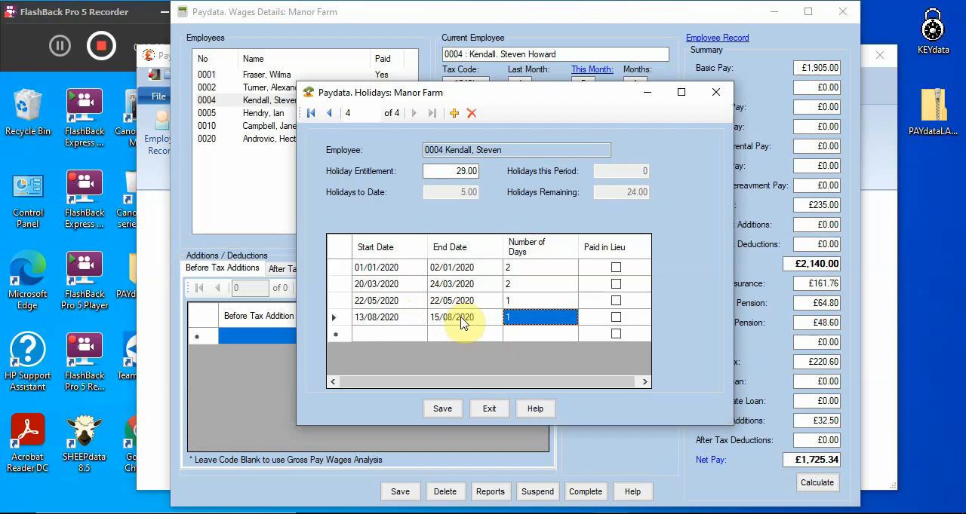
{"action": "type", "text": "2"}
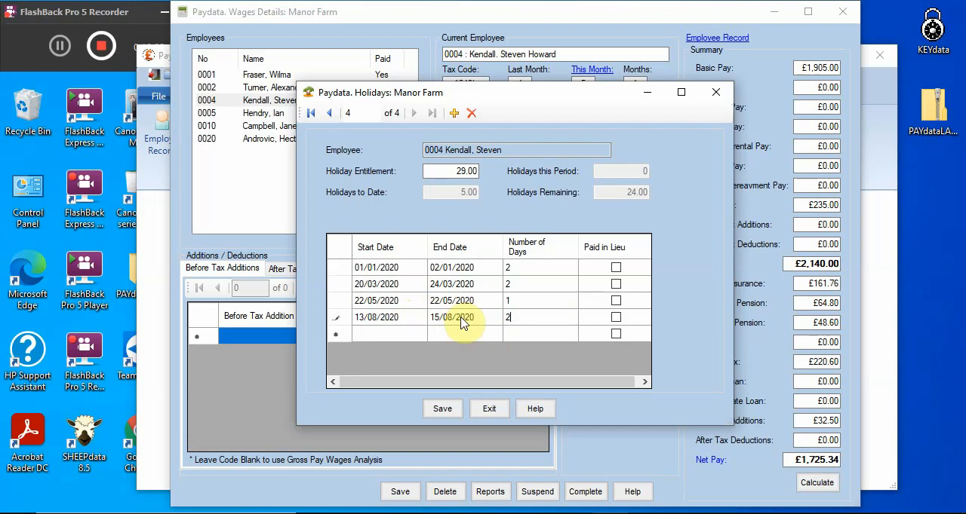
{"action": "left_click", "coordinate": [440, 412]}
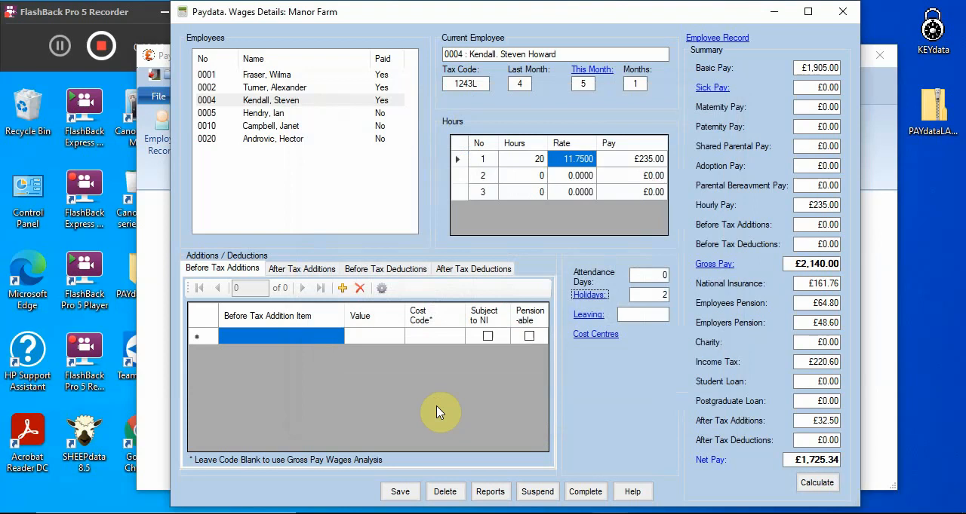
View the employee's leaving date form and close it without entering a date
{"action": "left_click", "coordinate": [588, 323]}
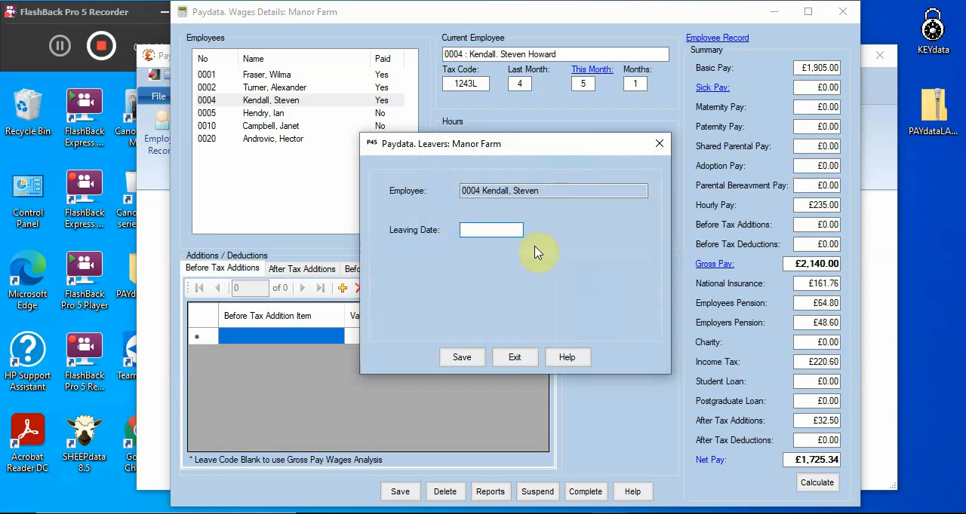
{"action": "left_click", "coordinate": [512, 357]}
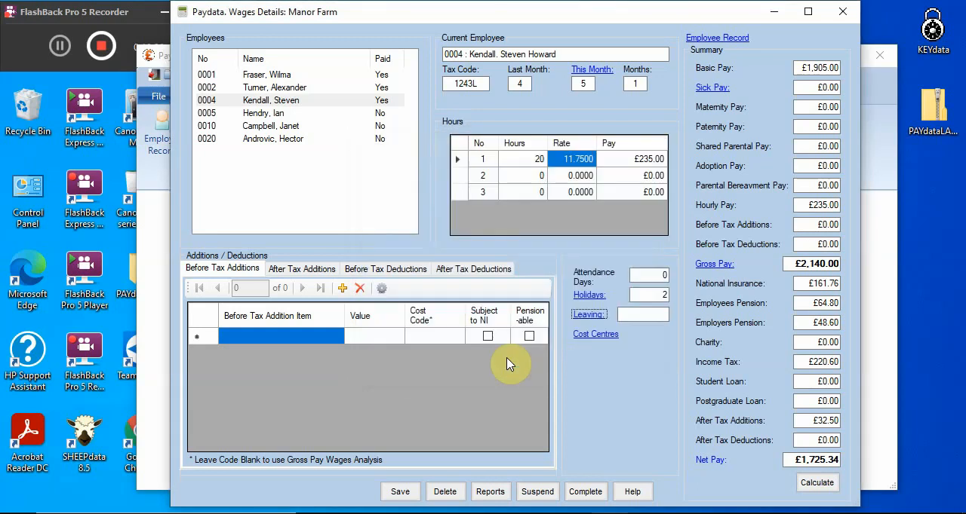
Open the employee's cost centre analysis and change the second line's cost code to 01051
{"action": "left_click", "coordinate": [585, 339]}
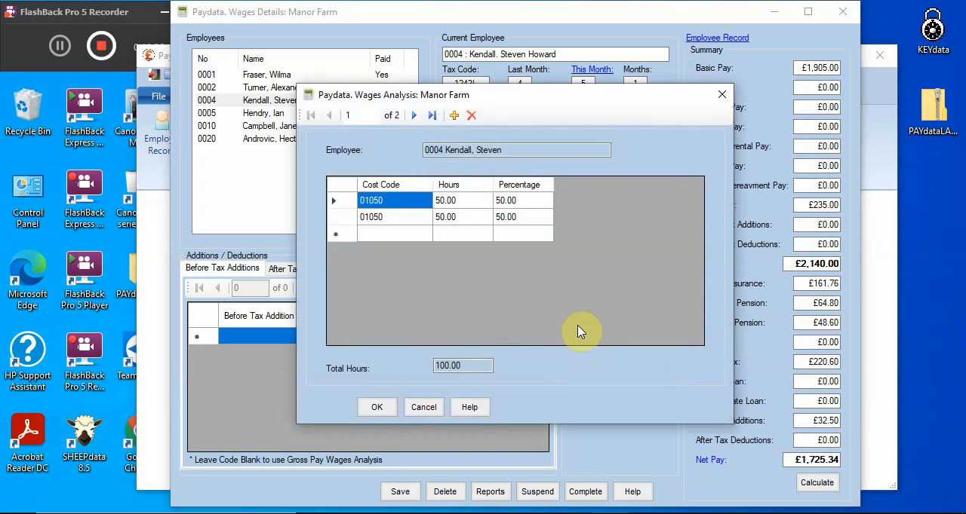
{"action": "left_click", "coordinate": [417, 224]}
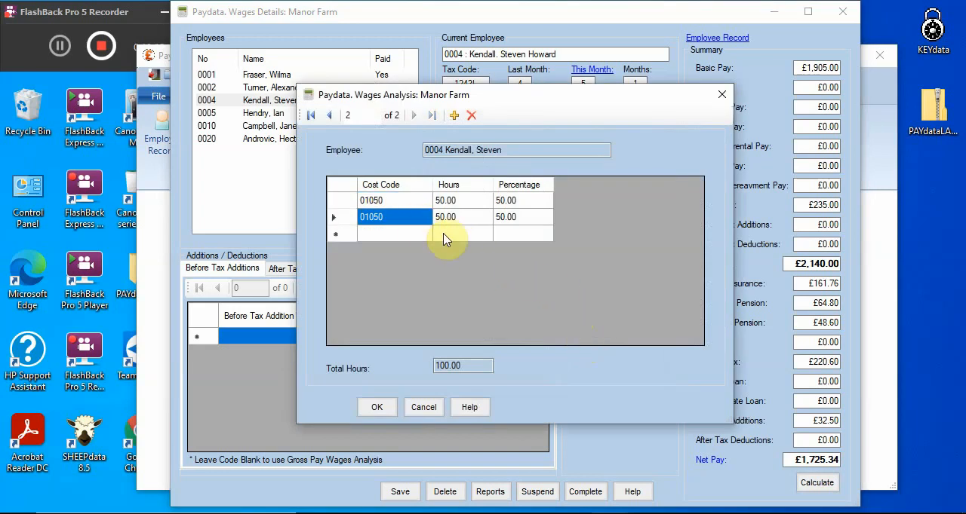
{"action": "type", "text": "01"}
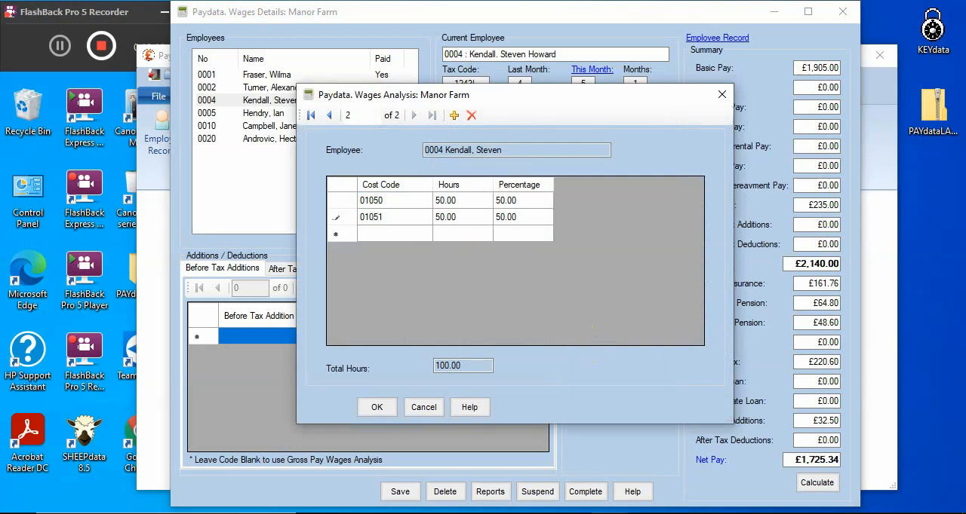
{"action": "key", "text": "Tab"}
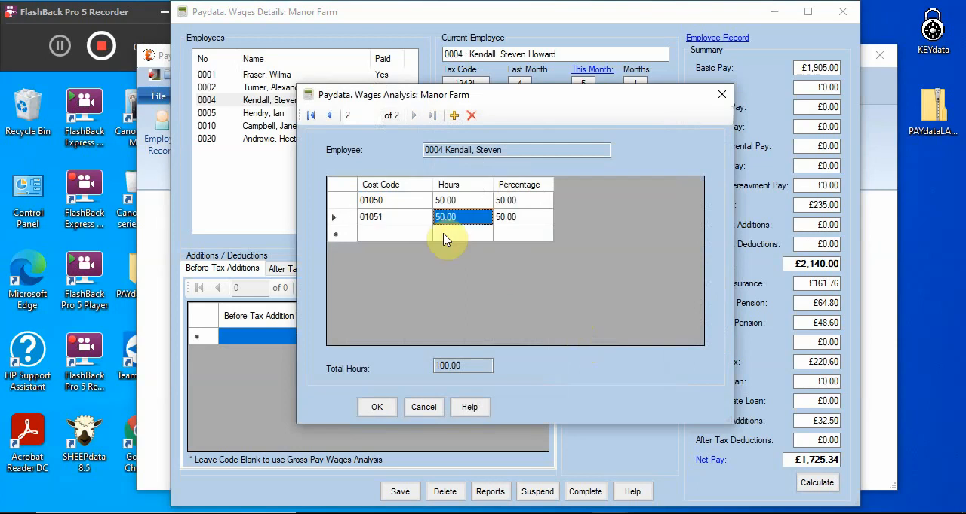
Set the analysis hours to 25 for cost code 01050 and 75 for 01051, and save the employee's wages
{"action": "key", "text": "Up"}
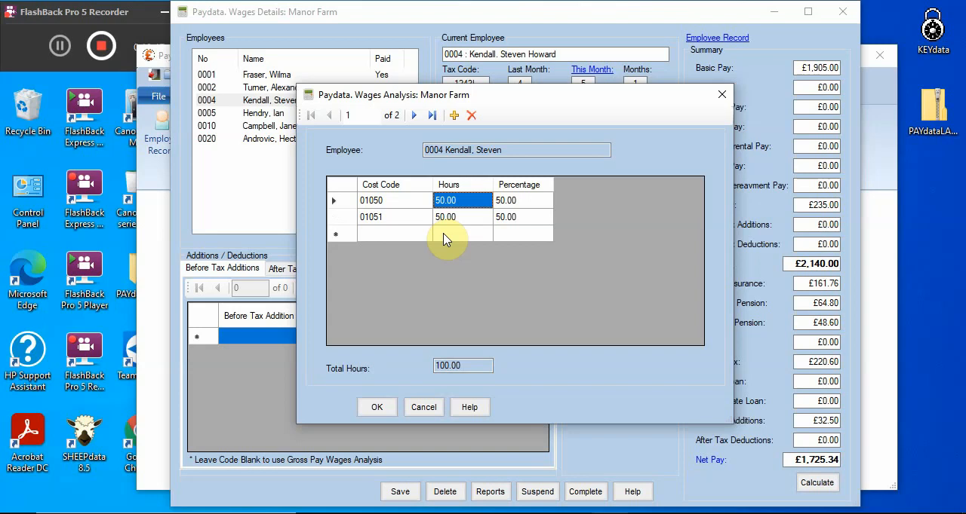
{"action": "type", "text": "25"}
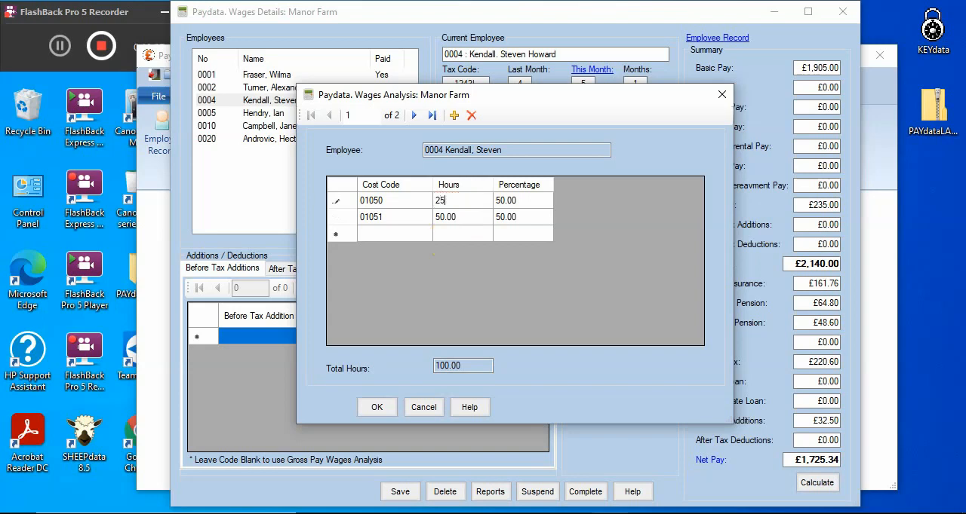
{"action": "key", "text": "Return"}
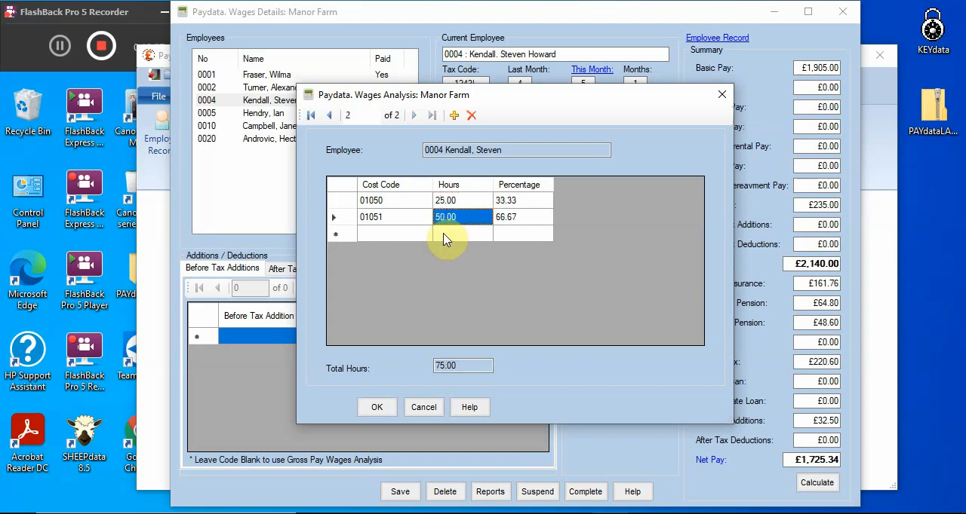
{"action": "type", "text": "7"}
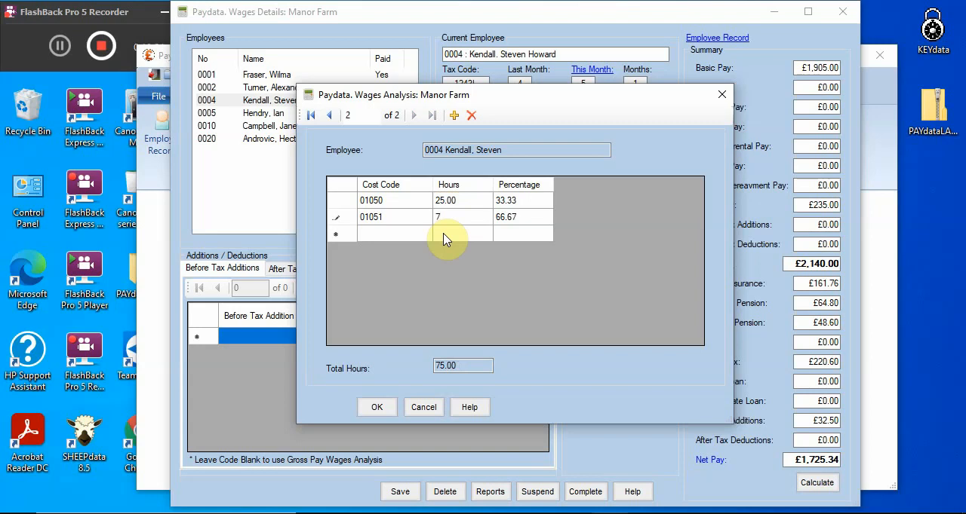
{"action": "type", "text": "5"}
{"action": "key", "text": "Return"}
{"action": "key", "text": "Up"}
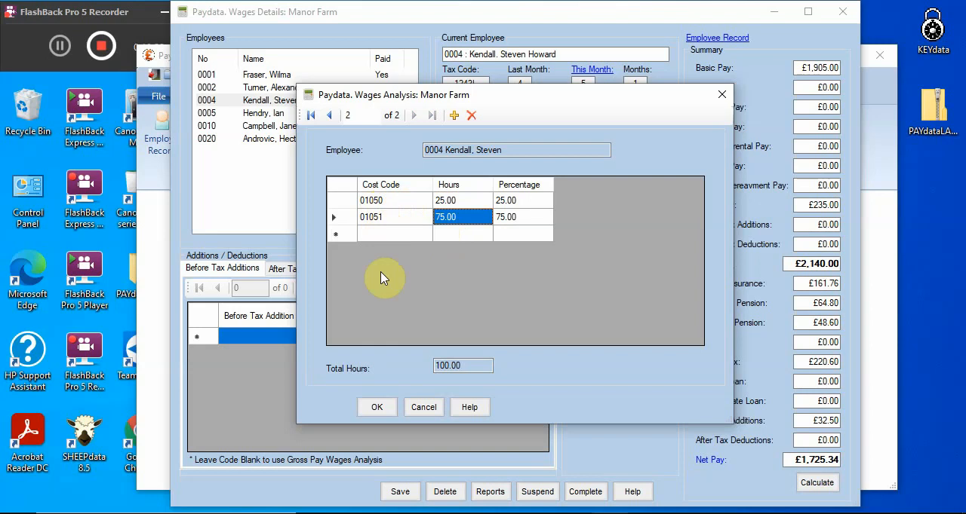
{"action": "left_click", "coordinate": [375, 411]}
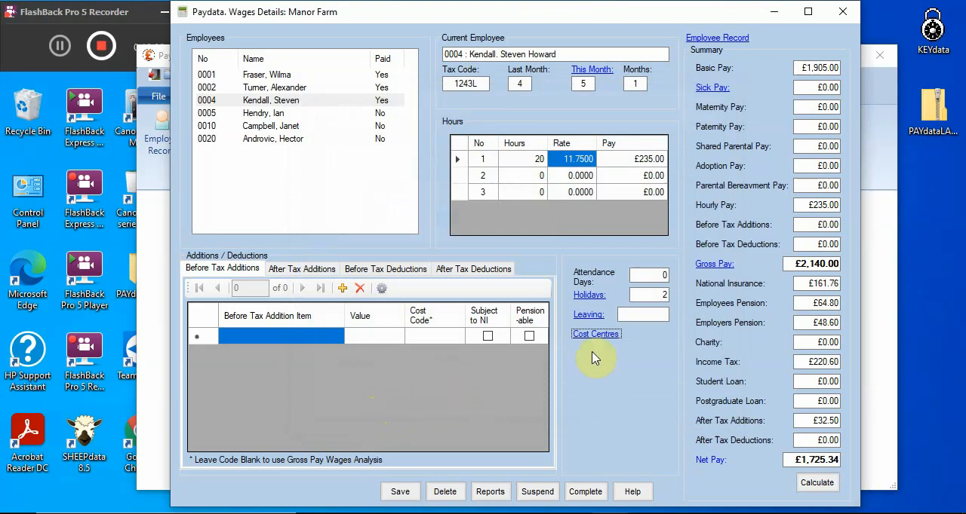
{"action": "left_click", "coordinate": [391, 501]}
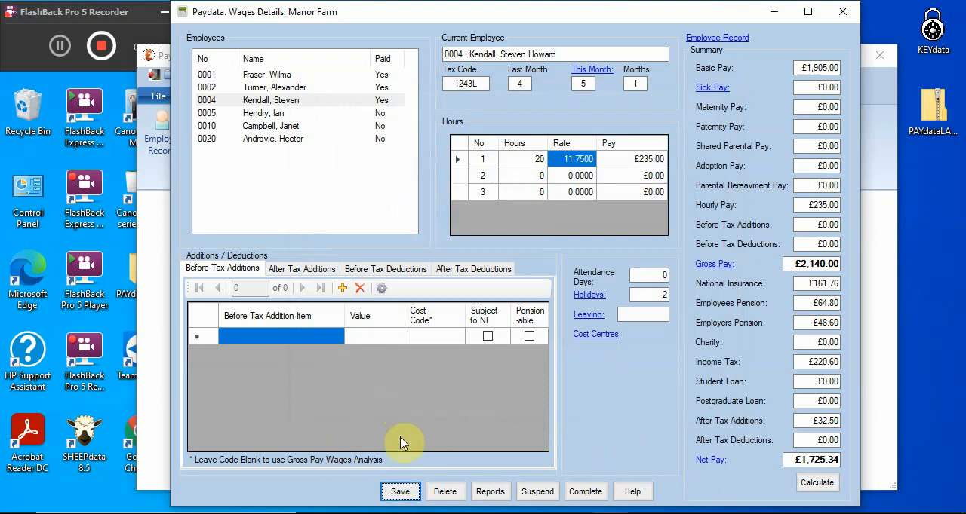
Calculate and save the month 5 wages for the fourth employee in the list, the director
{"action": "left_click", "coordinate": [265, 113]}
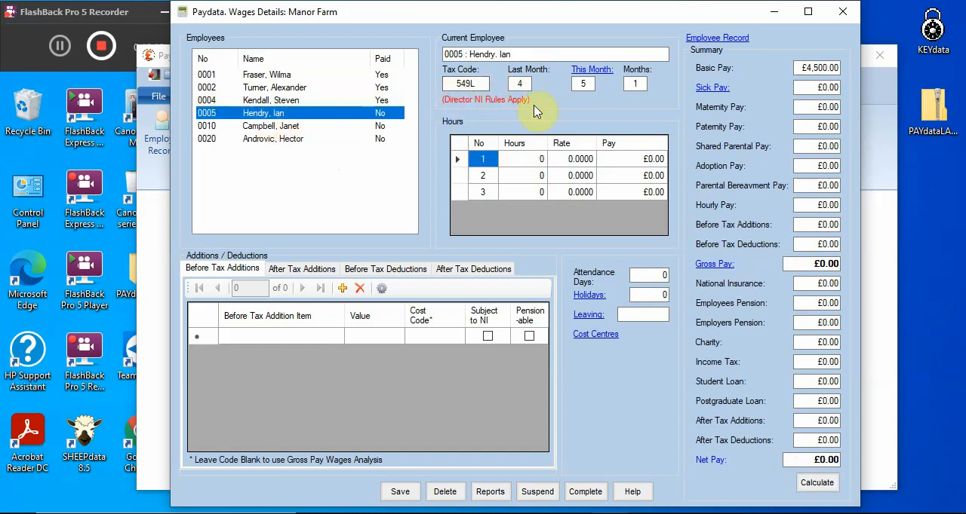
{"action": "left_click", "coordinate": [817, 483]}
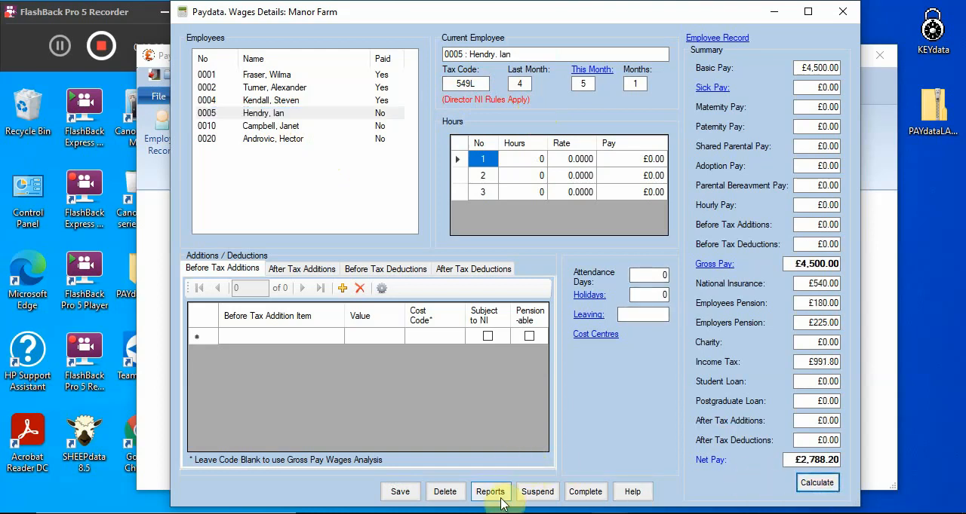
{"action": "left_click", "coordinate": [411, 493]}
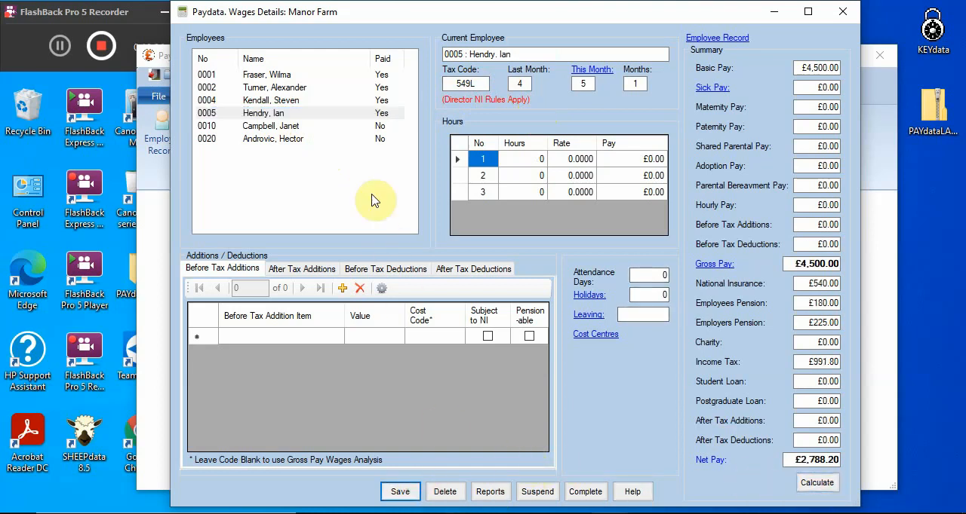
Calculate and save the month 5 wages for the fifth employee in the list
{"action": "left_click", "coordinate": [283, 130]}
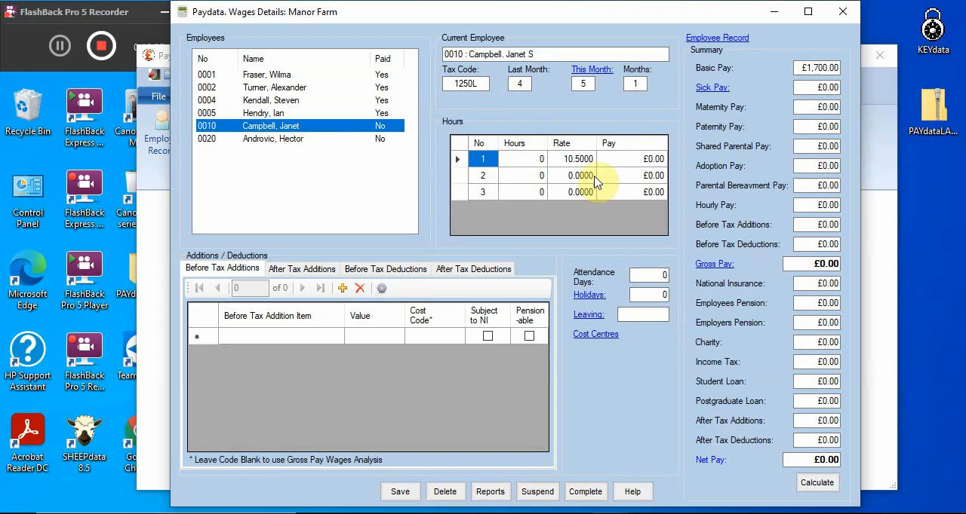
{"action": "left_click", "coordinate": [819, 490]}
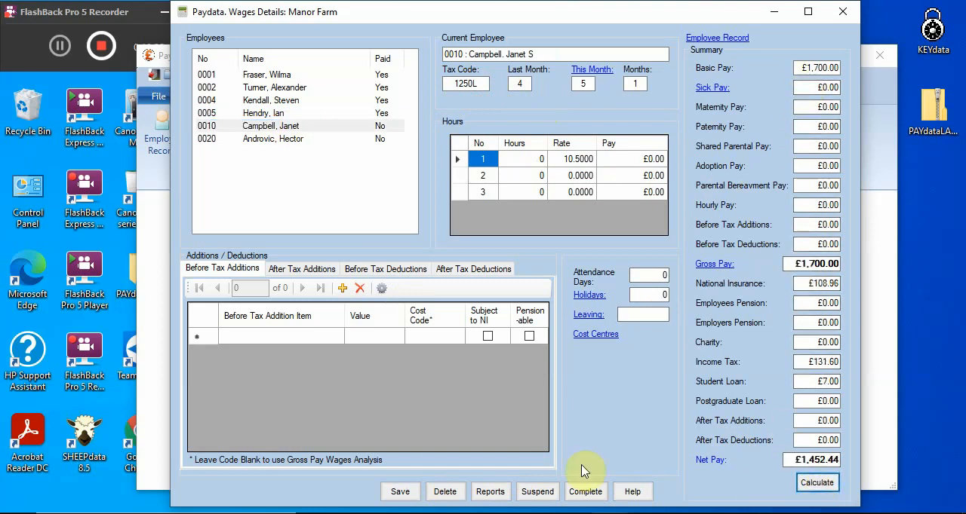
{"action": "left_click", "coordinate": [393, 494]}
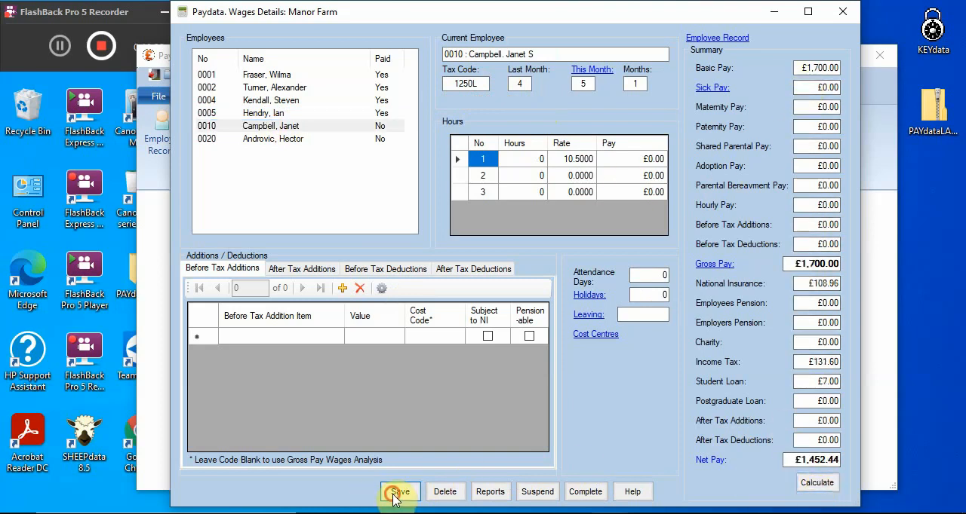
Enter 156 hours at the first rate and 24 at the second for the last employee, check the before tax deductions, and save the wages
{"action": "left_click", "coordinate": [278, 144]}
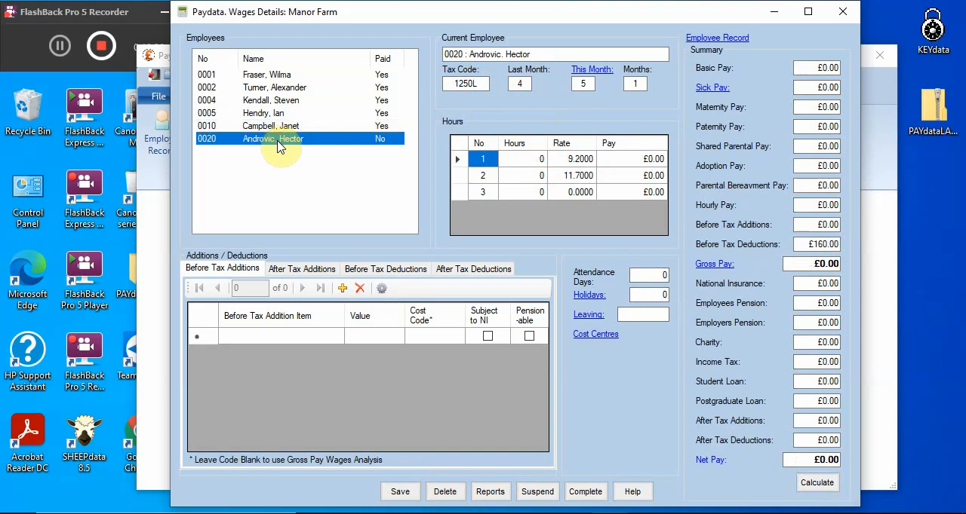
{"action": "left_click", "coordinate": [528, 162]}
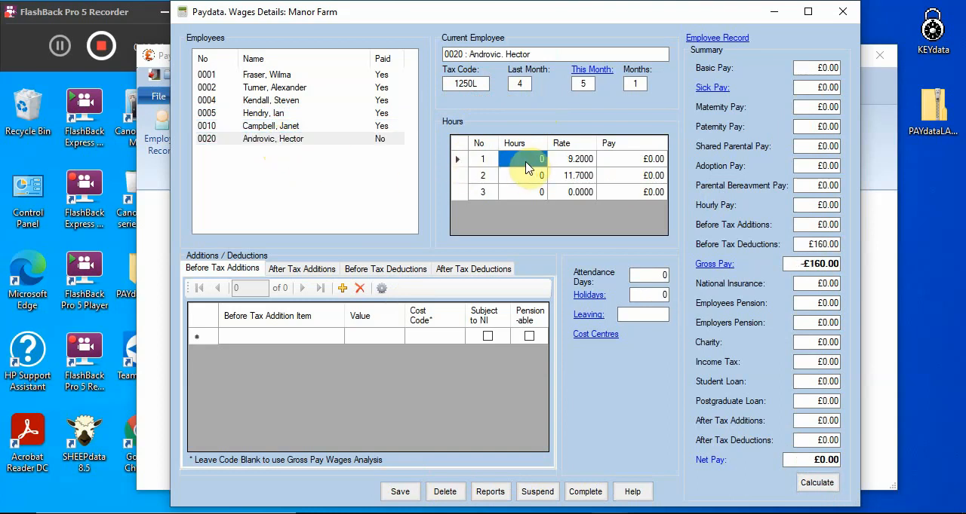
{"action": "type", "text": "156"}
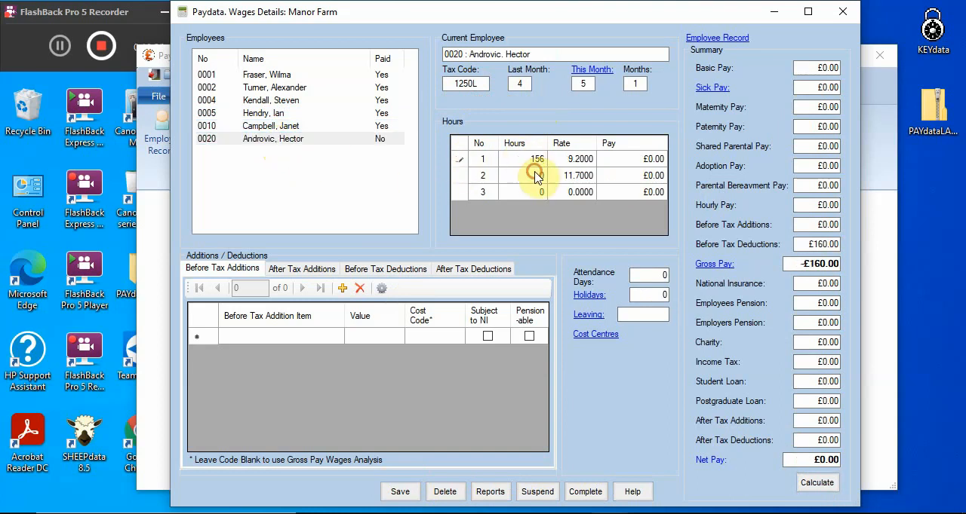
{"action": "left_click", "coordinate": [533, 175]}
{"action": "type", "text": "24"}
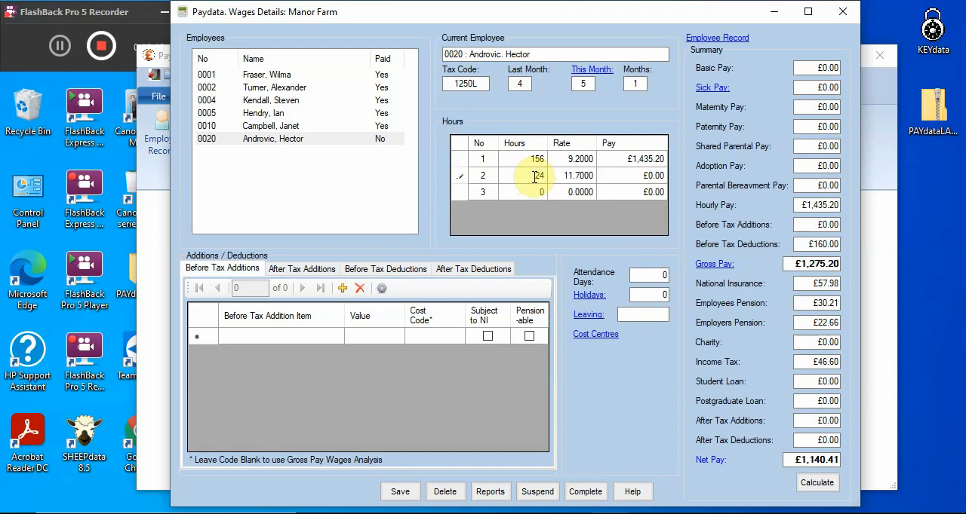
{"action": "key", "text": "Tab"}
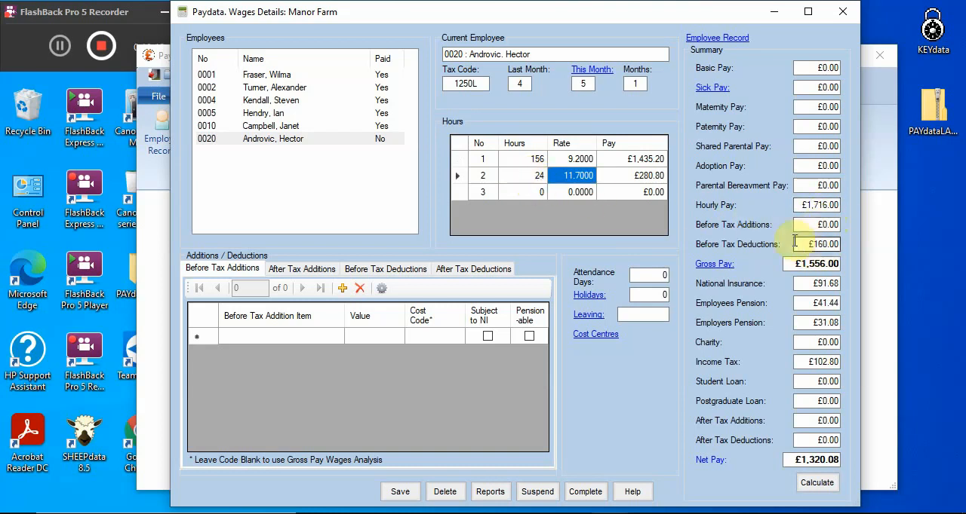
{"action": "left_click", "coordinate": [394, 275]}
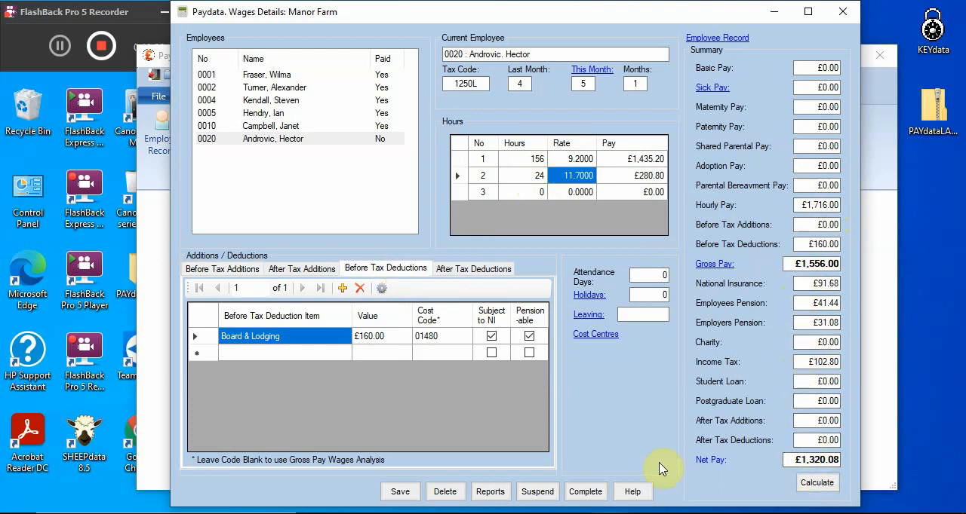
{"action": "left_click", "coordinate": [399, 490]}
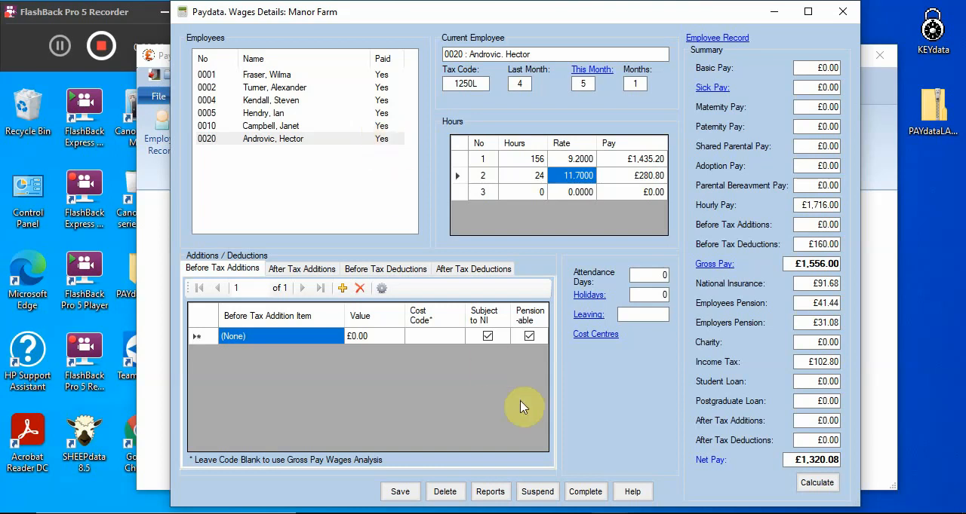
Display the Summary Wages report for the payroll run, review it, and return to the wages details
{"action": "left_click", "coordinate": [490, 492]}
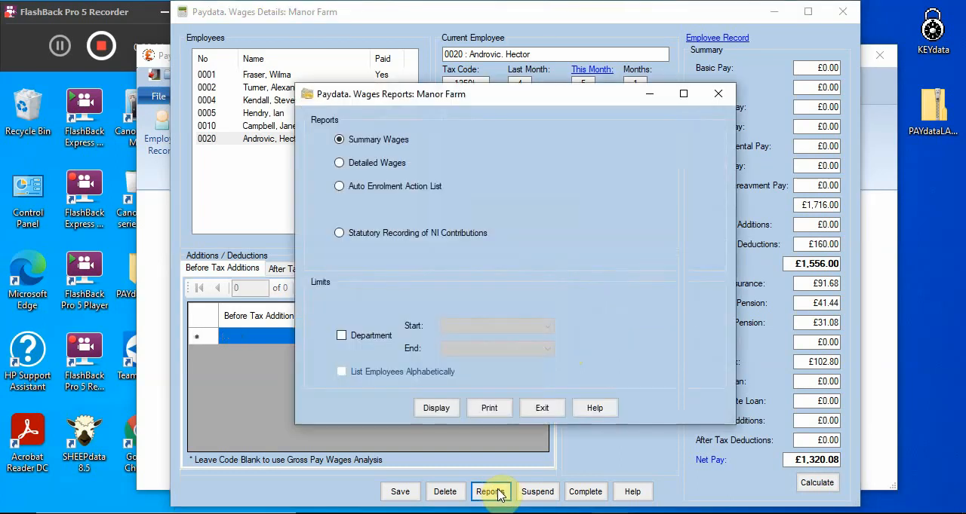
{"action": "left_click", "coordinate": [436, 410]}
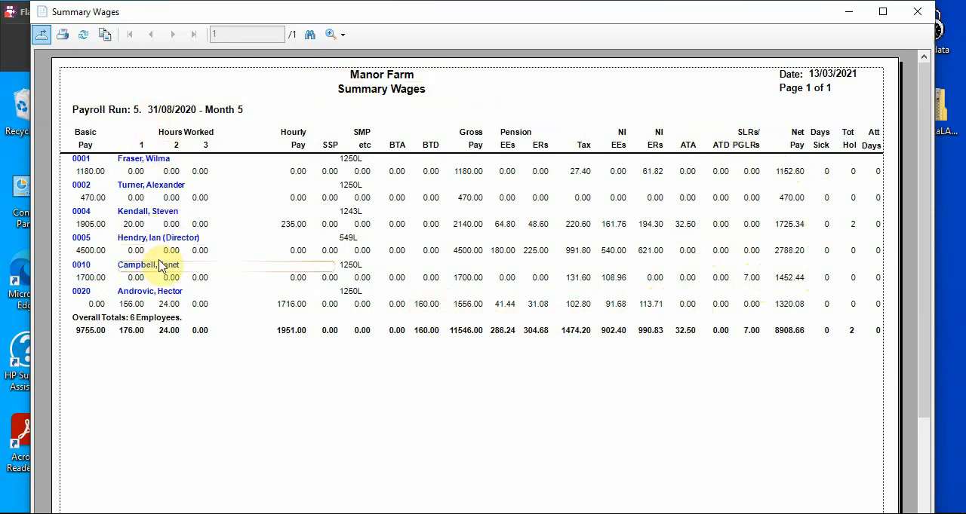
{"action": "left_click", "coordinate": [918, 14]}
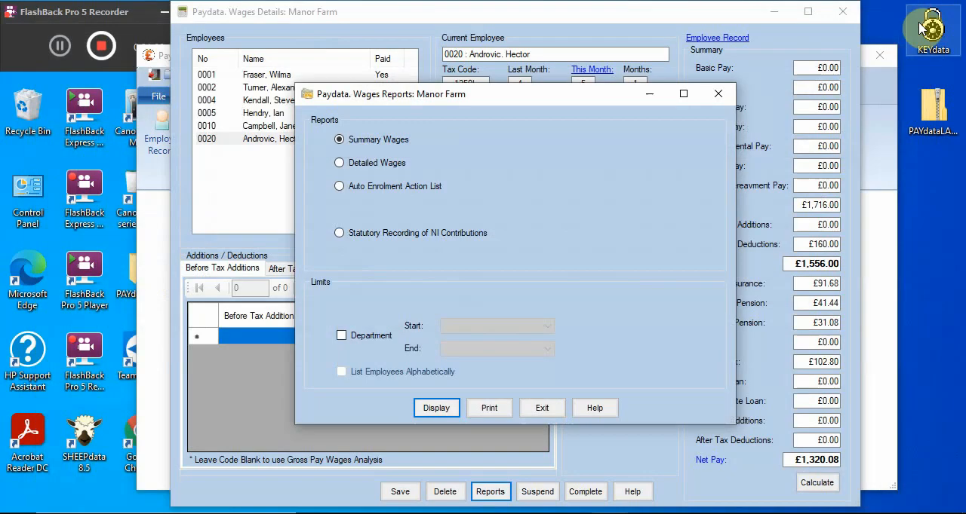
{"action": "left_click", "coordinate": [543, 409]}
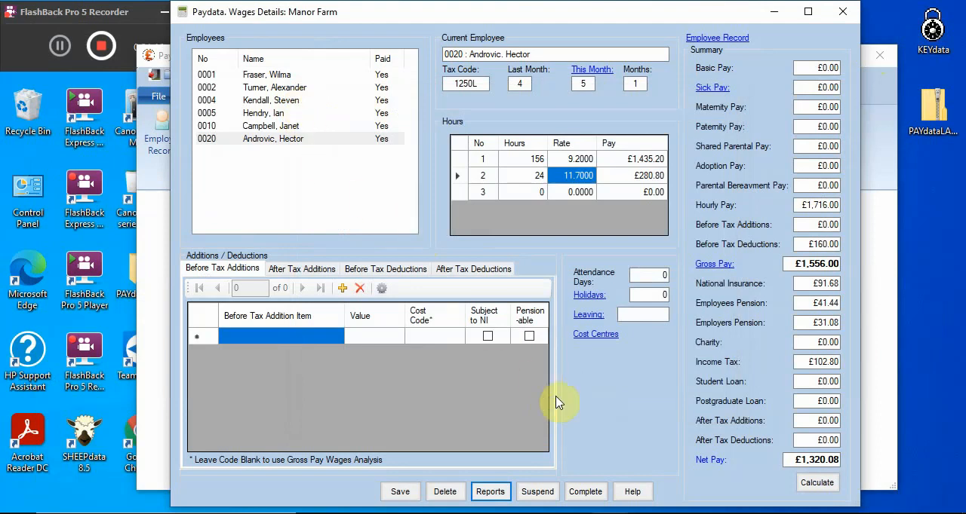
Complete the month 5 payroll run, saving the current employee's changes
{"action": "left_click", "coordinate": [589, 492]}
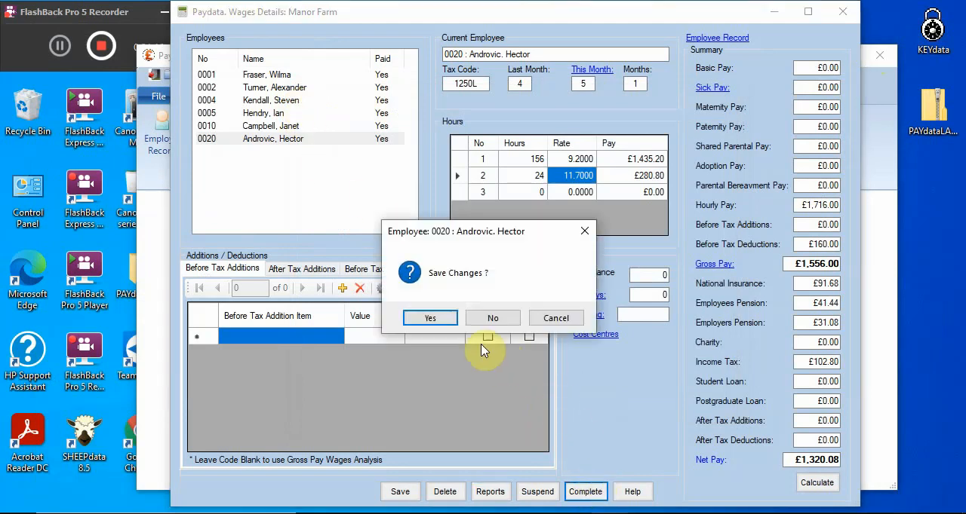
{"action": "left_click", "coordinate": [439, 320]}
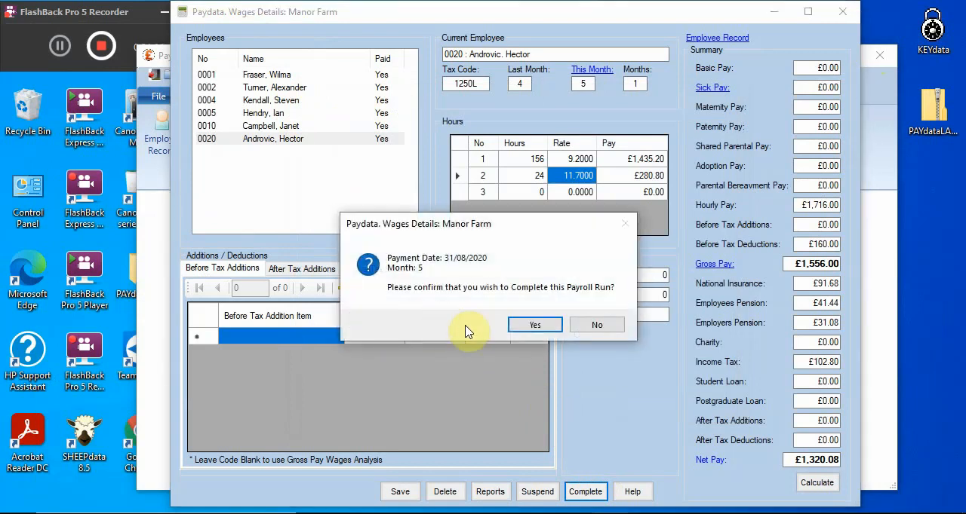
{"action": "left_click", "coordinate": [528, 326]}
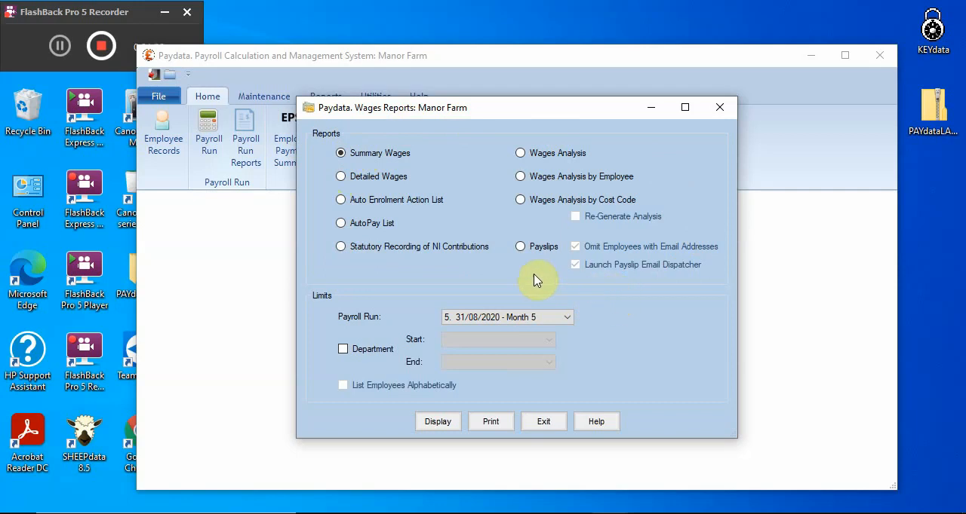
Display the Wages Analysis report for month 5, review all three of its pages, and close it
{"action": "left_click", "coordinate": [522, 155]}
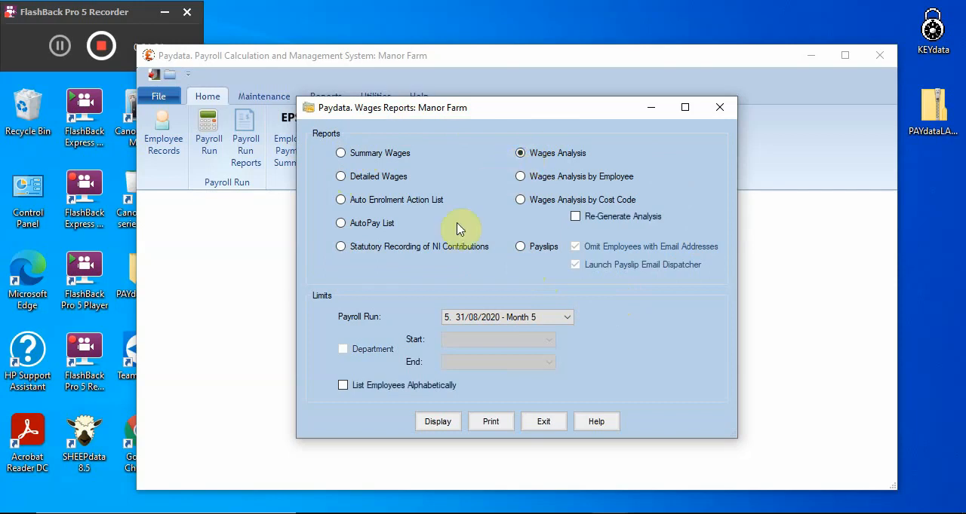
{"action": "left_click", "coordinate": [436, 423]}
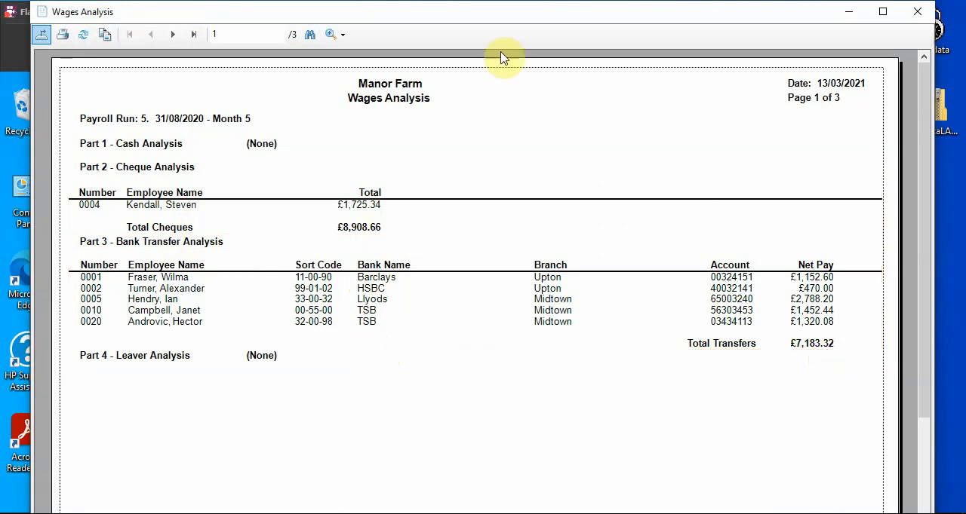
{"action": "left_click", "coordinate": [173, 36]}
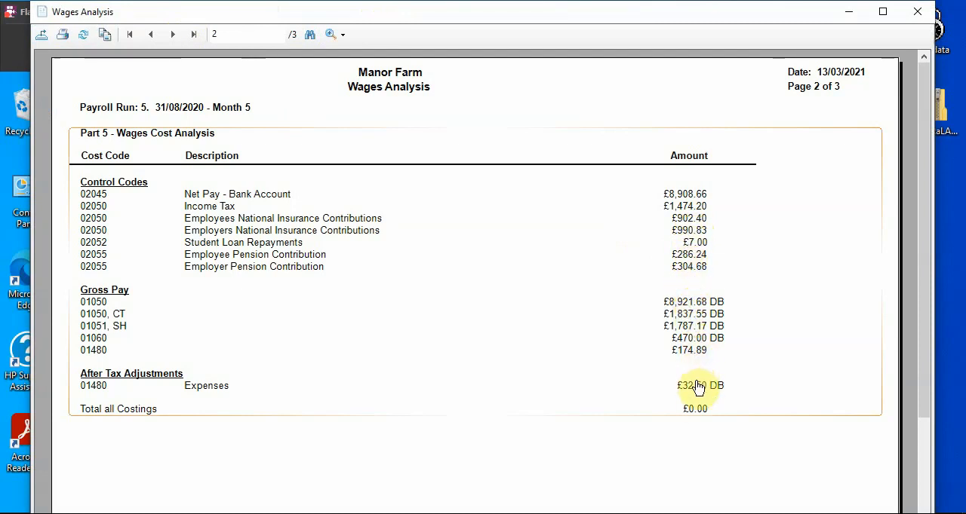
{"action": "left_click", "coordinate": [175, 35]}
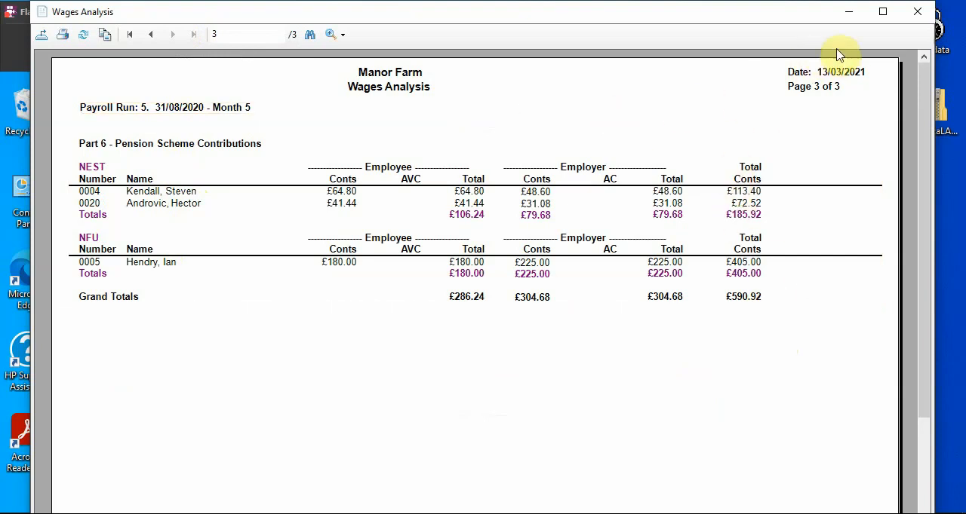
{"action": "left_click", "coordinate": [921, 15]}
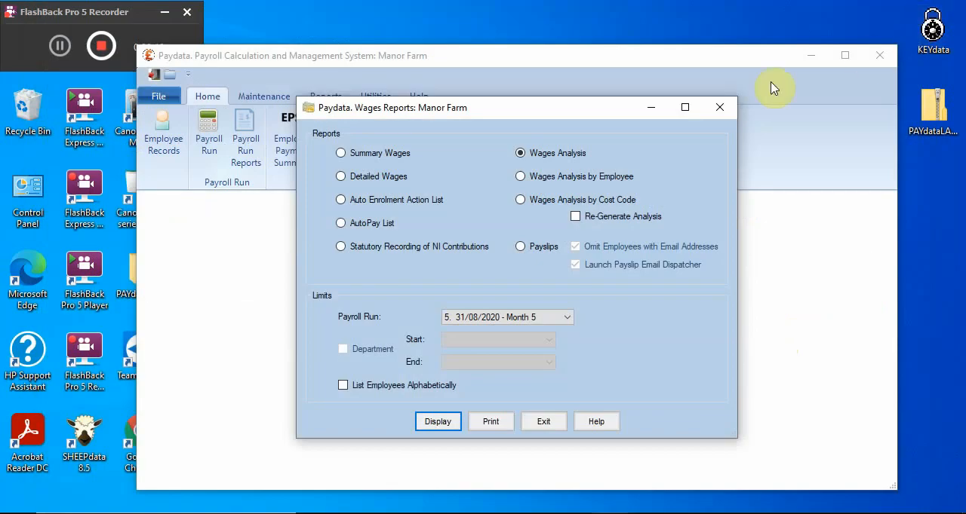
Display the month 5 payslips, select all employees in the payslip email list, and exit the list without sending
{"action": "left_click", "coordinate": [522, 248]}
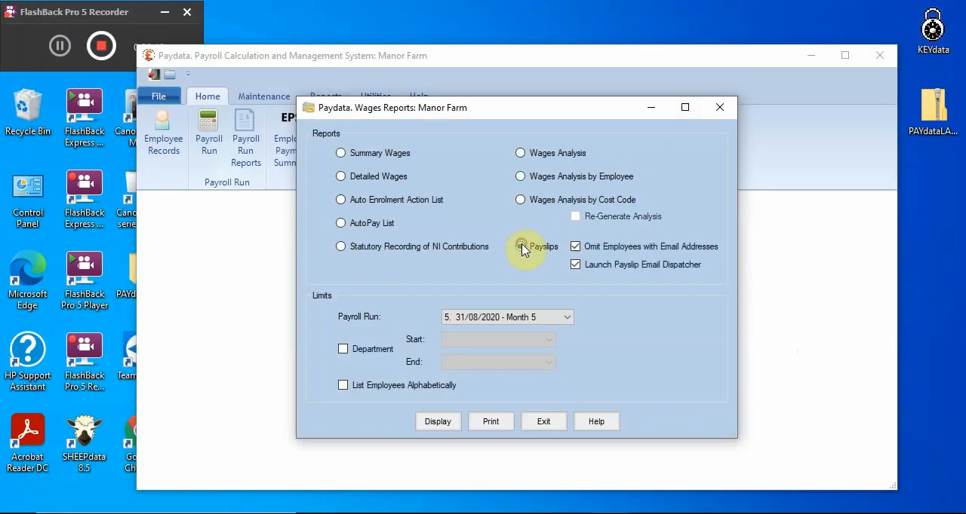
{"action": "left_click", "coordinate": [440, 424]}
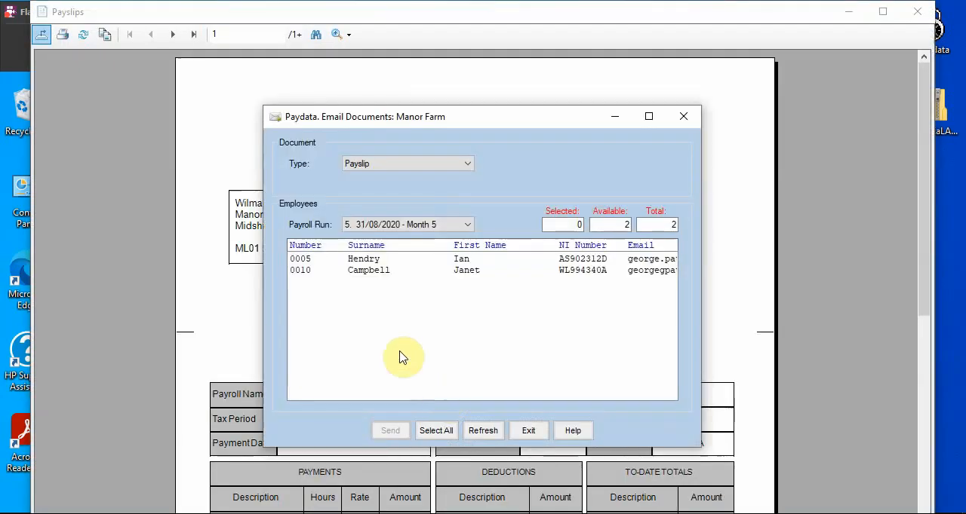
{"action": "left_click", "coordinate": [435, 431]}
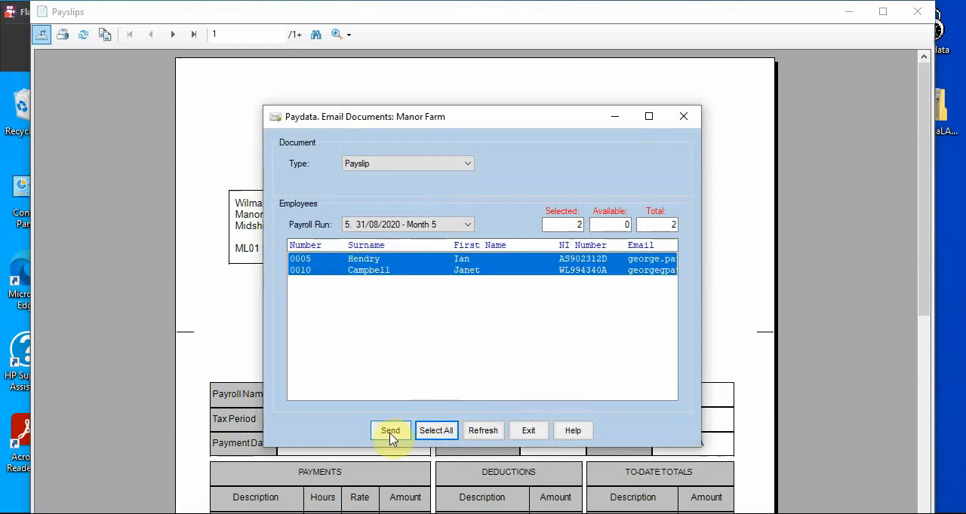
{"action": "left_click", "coordinate": [530, 431]}
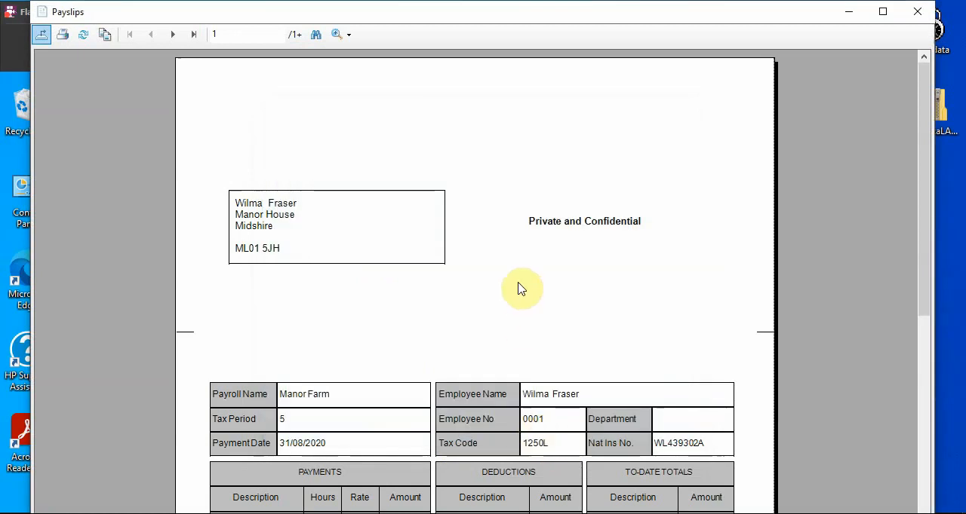
Review the first three month 5 payslips, including payments, deductions and to-date totals, and close the payslips and wages reports
{"action": "scroll", "coordinate": [506, 277], "scroll_direction": "down", "scroll_amount": 10}
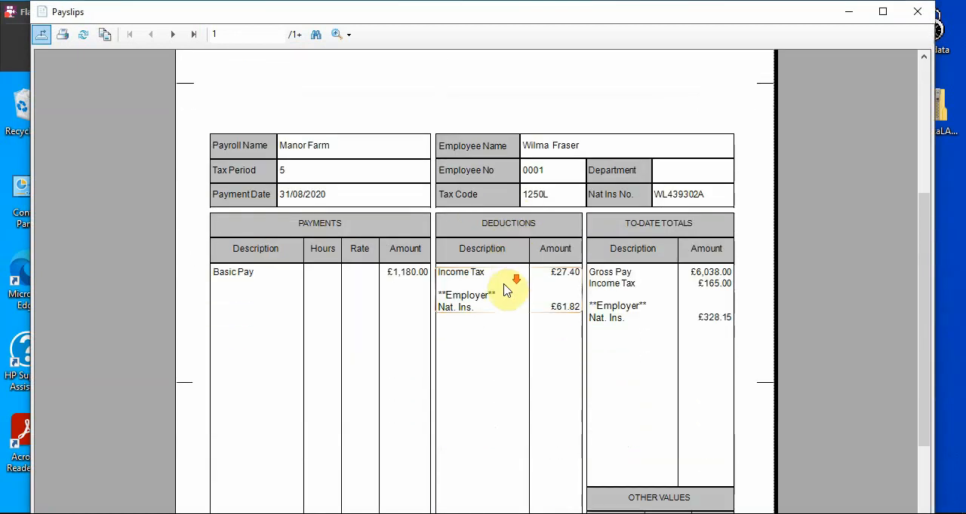
{"action": "scroll", "coordinate": [505, 295], "scroll_direction": "up", "scroll_amount": 10}
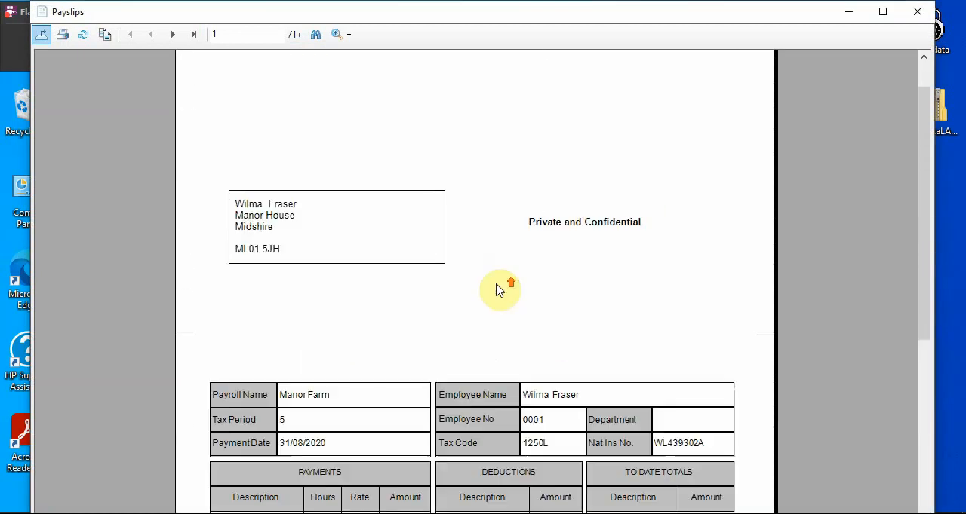
{"action": "left_click", "coordinate": [178, 34]}
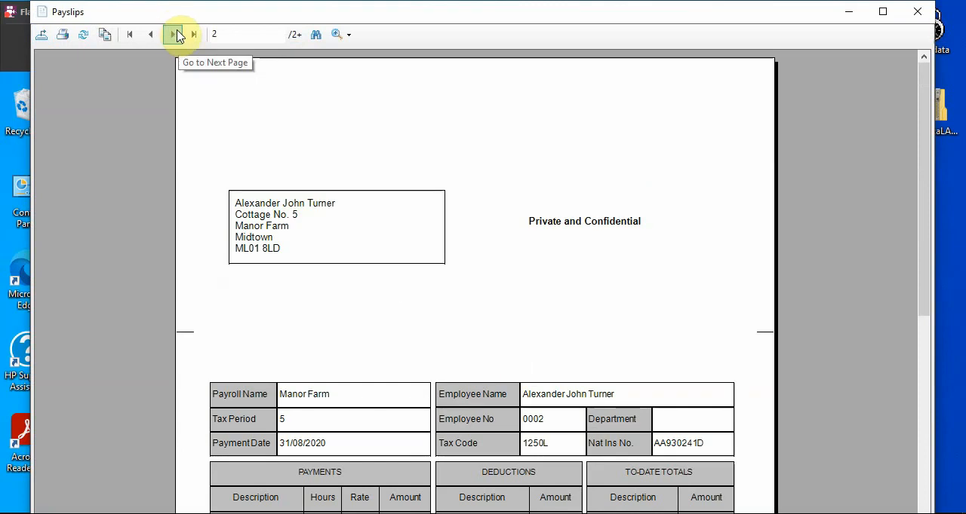
{"action": "scroll", "coordinate": [407, 297], "scroll_direction": "down", "scroll_amount": 10}
{"action": "scroll", "coordinate": [409, 295], "scroll_direction": "up", "scroll_amount": 10}
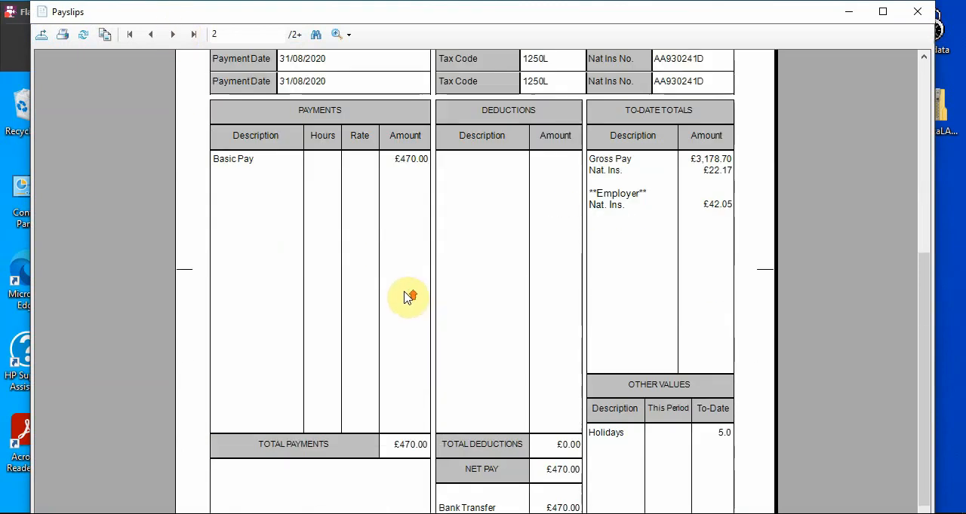
{"action": "left_click", "coordinate": [179, 35]}
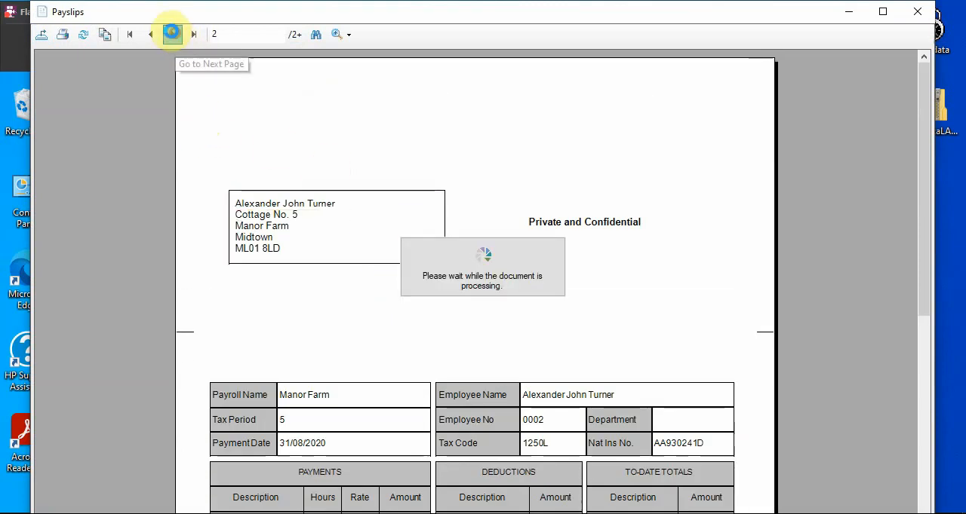
{"action": "scroll", "coordinate": [453, 272], "scroll_direction": "down", "scroll_amount": 10}
{"action": "scroll", "coordinate": [469, 286], "scroll_direction": "up", "scroll_amount": 3}
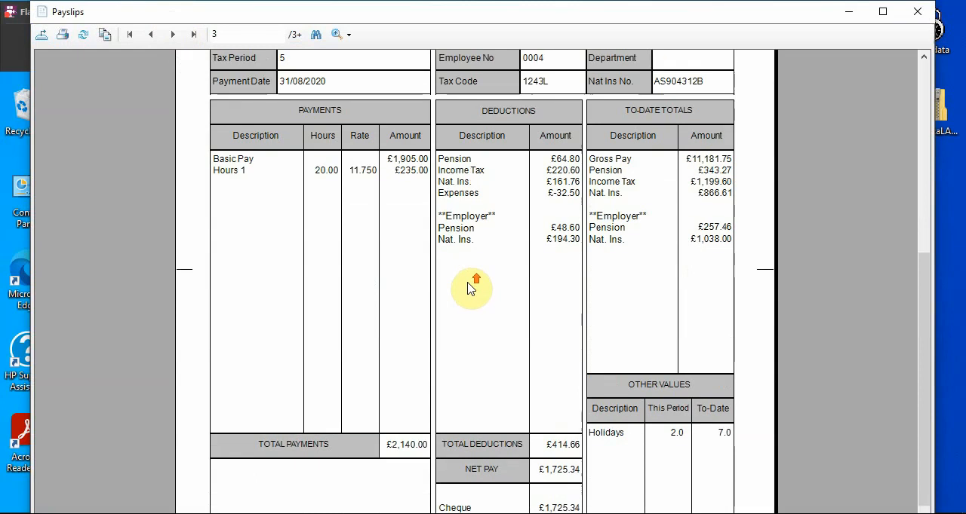
{"action": "scroll", "coordinate": [497, 302], "scroll_direction": "down", "scroll_amount": 3}
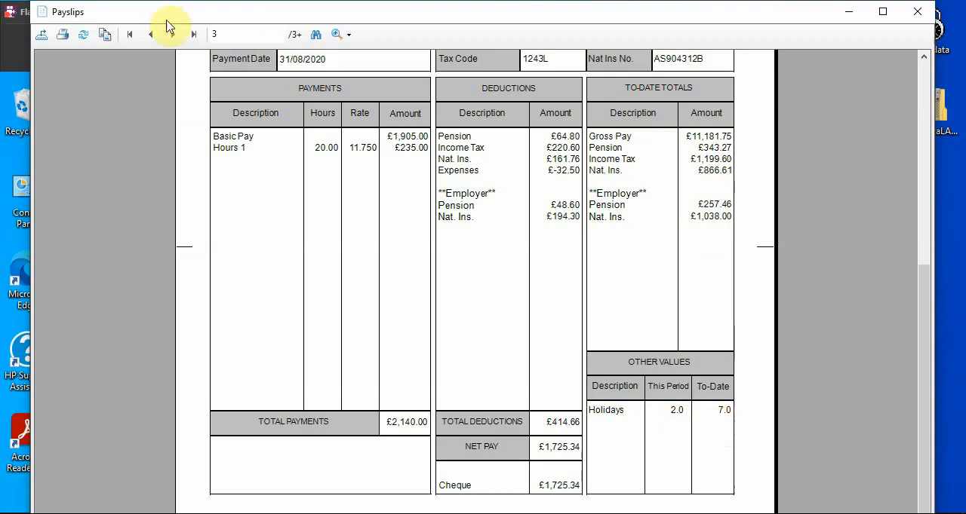
{"action": "left_click", "coordinate": [919, 21]}
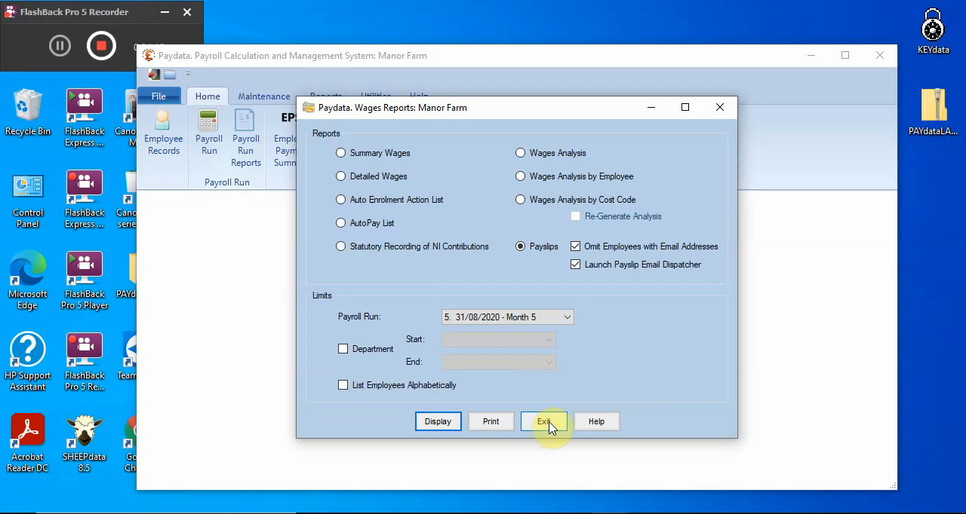
{"action": "left_click", "coordinate": [544, 423]}
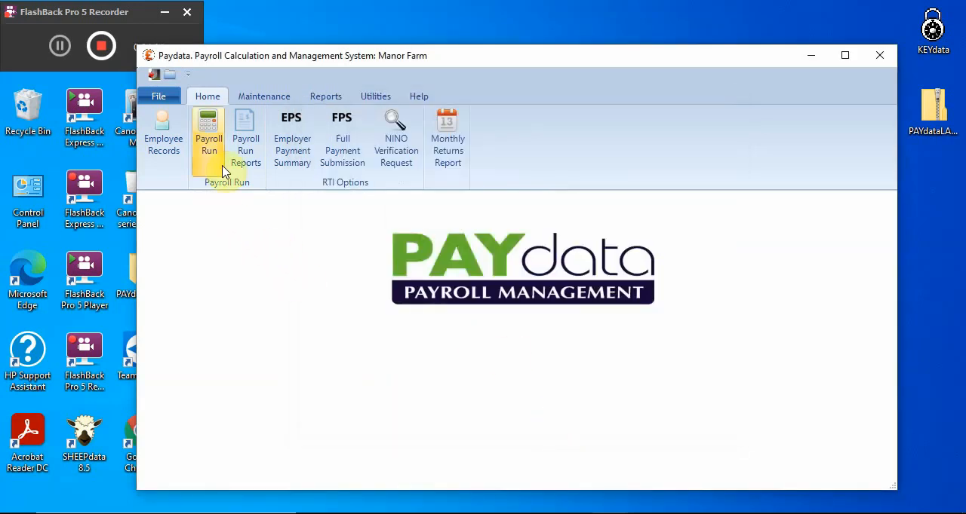
Prepare the month 5 Full Payment Submission as late with reason G: Reasonable excuse, continue to the submit stage, and exit without submitting
{"action": "left_click", "coordinate": [346, 154]}
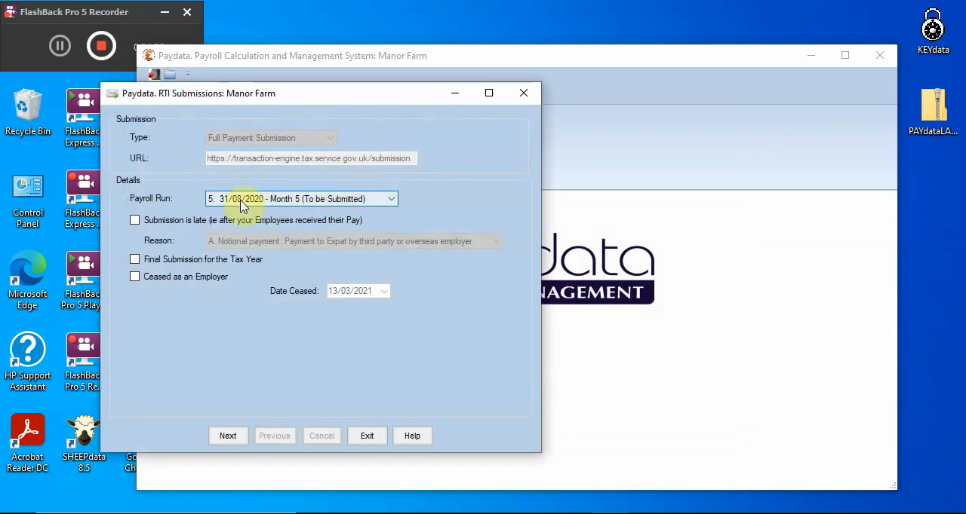
{"action": "left_click", "coordinate": [135, 221]}
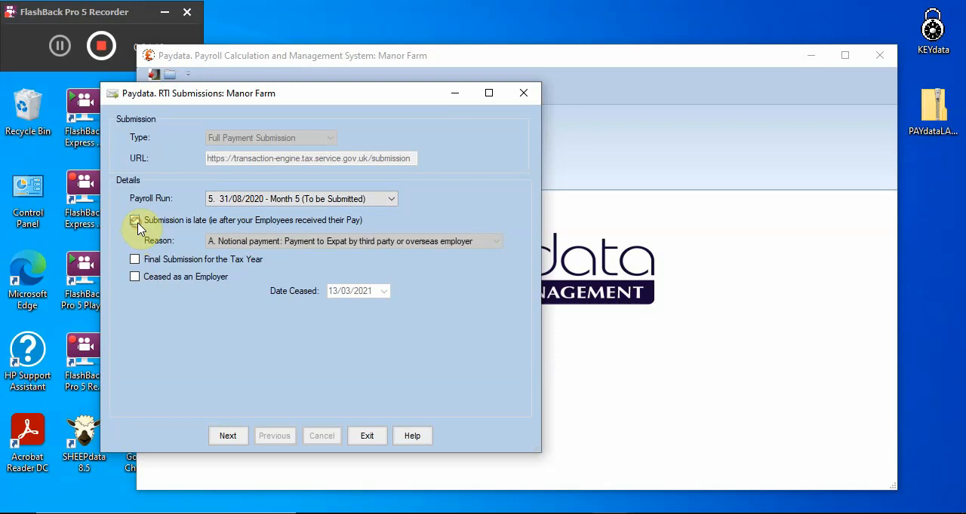
{"action": "left_click", "coordinate": [352, 242]}
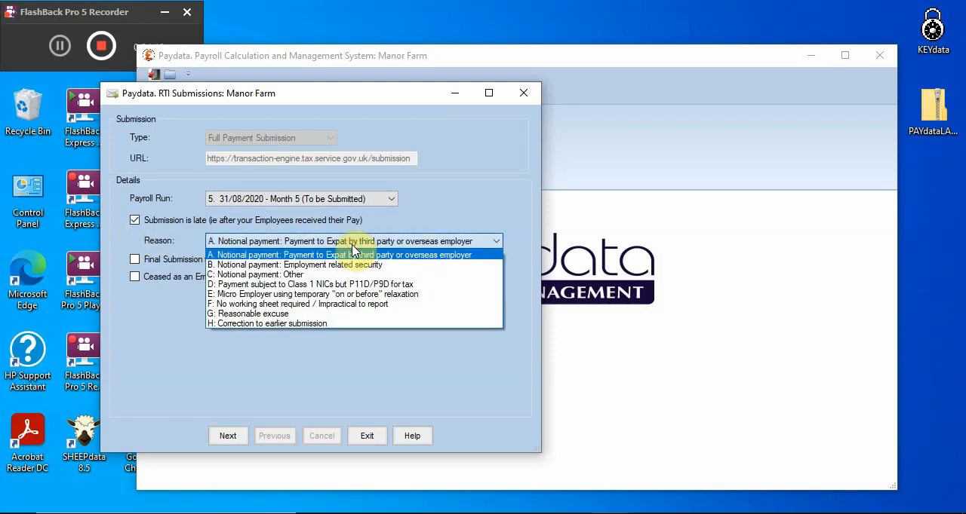
{"action": "left_click", "coordinate": [264, 315]}
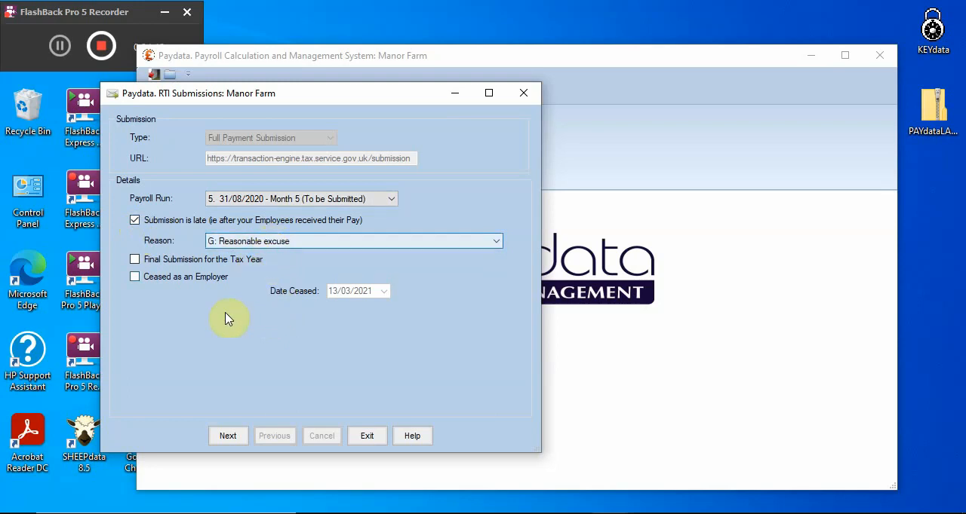
{"action": "left_click", "coordinate": [228, 438]}
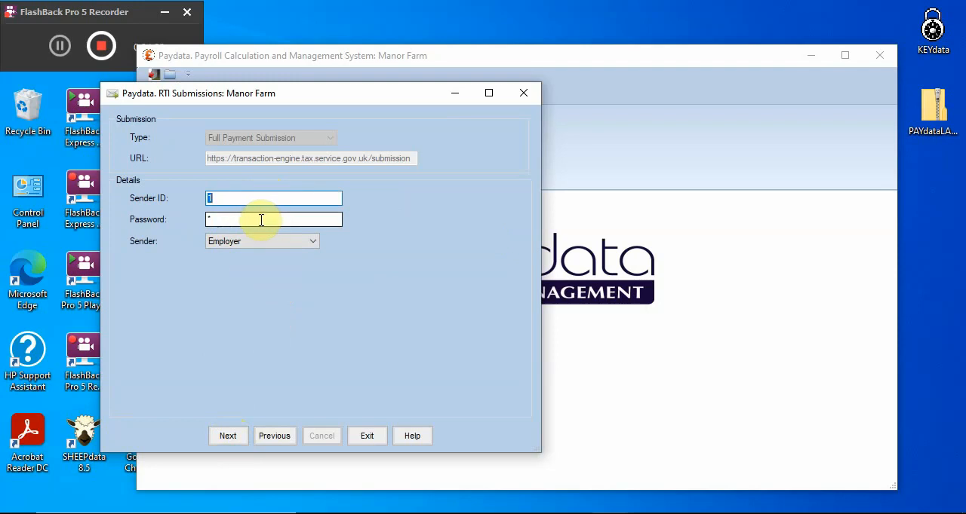
{"action": "left_click", "coordinate": [225, 437]}
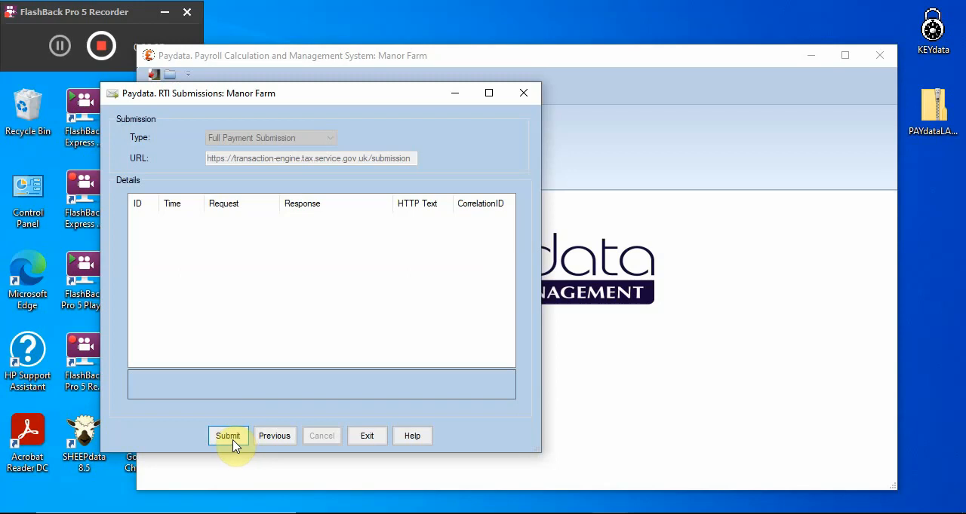
{"action": "left_click", "coordinate": [378, 441]}
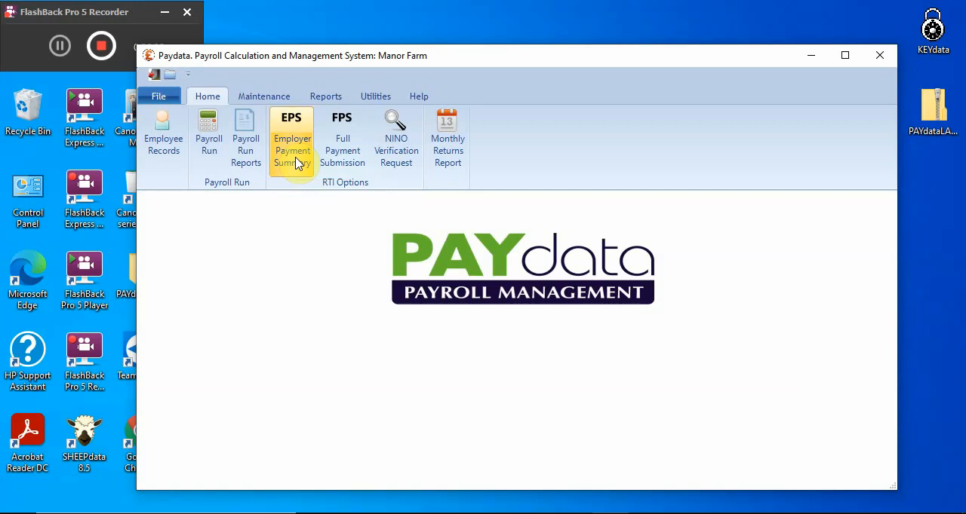
Display the month 2 payslips, select the second employee in the email list, exit without sending, and close the reports
{"action": "left_click", "coordinate": [253, 153]}
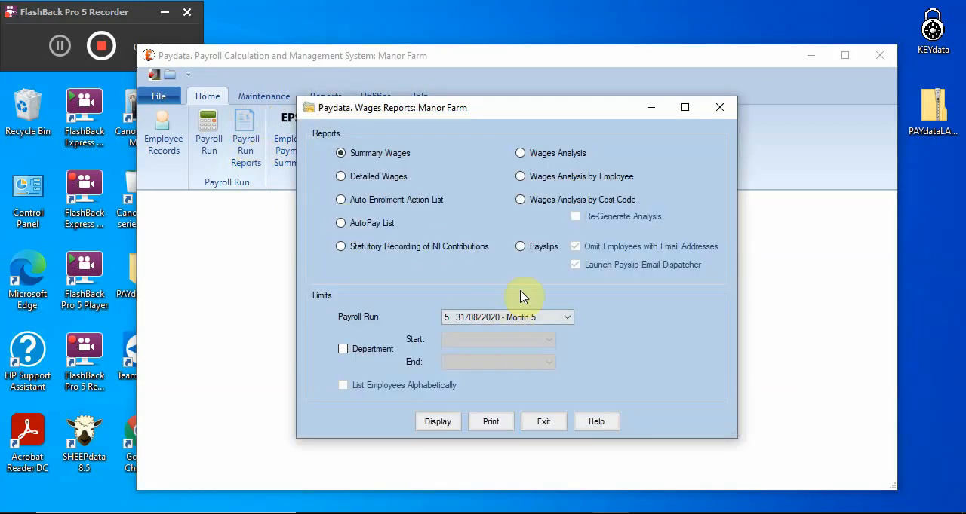
{"action": "left_click", "coordinate": [518, 317]}
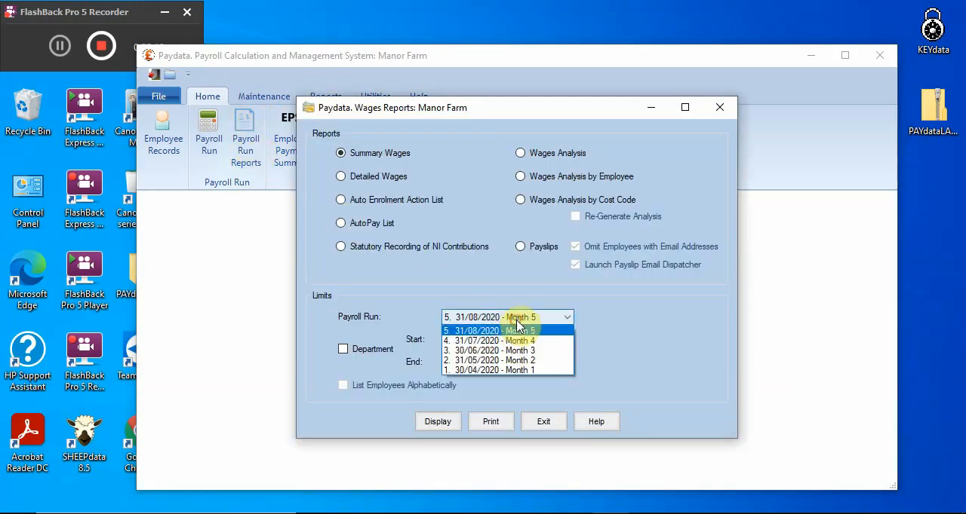
{"action": "left_click", "coordinate": [518, 362]}
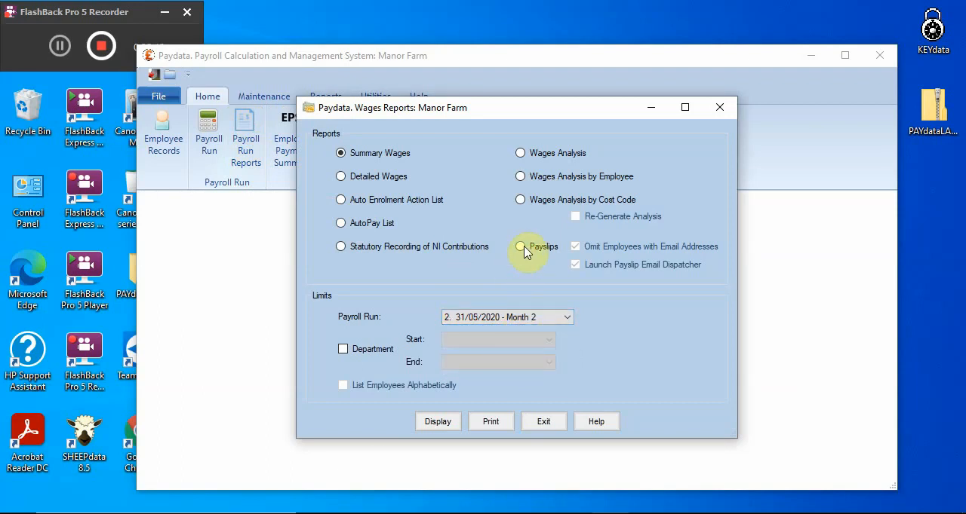
{"action": "left_click", "coordinate": [520, 247]}
{"action": "left_click", "coordinate": [436, 423]}
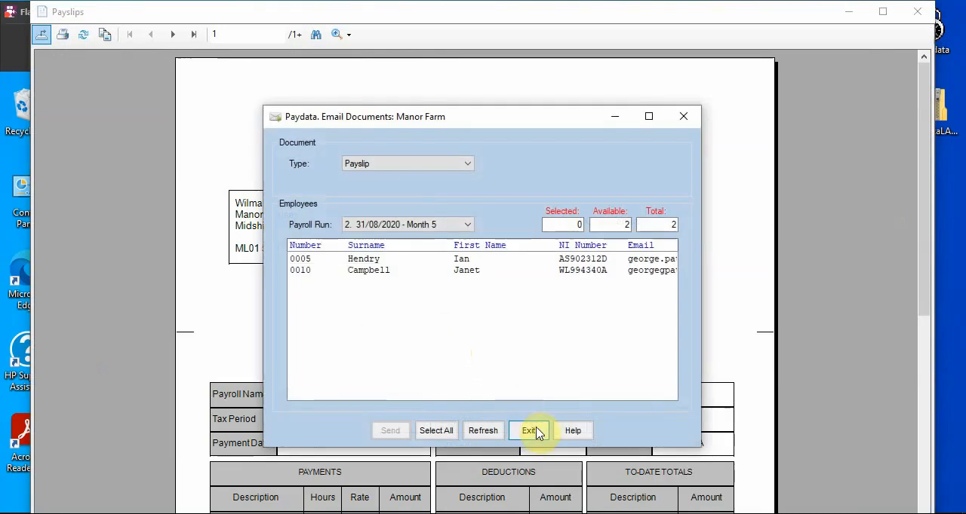
{"action": "left_click", "coordinate": [477, 273]}
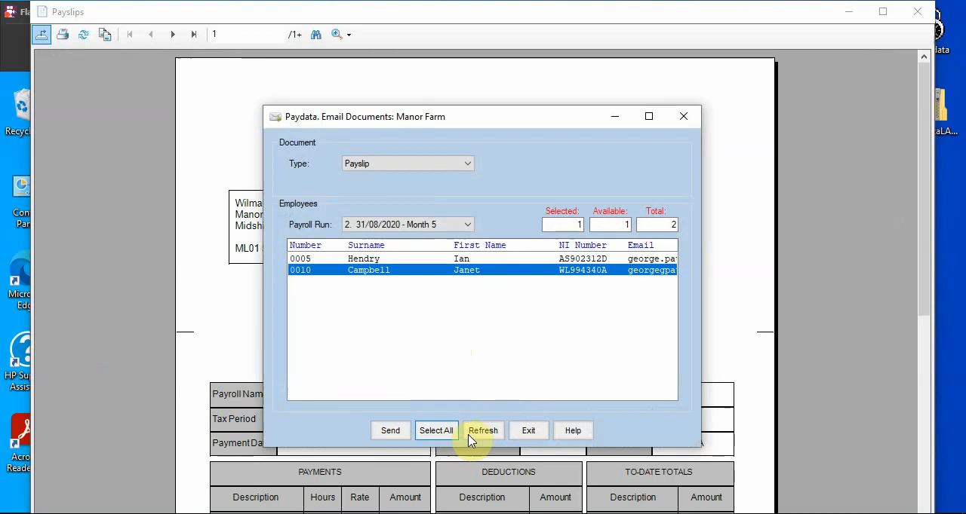
{"action": "left_click", "coordinate": [528, 430]}
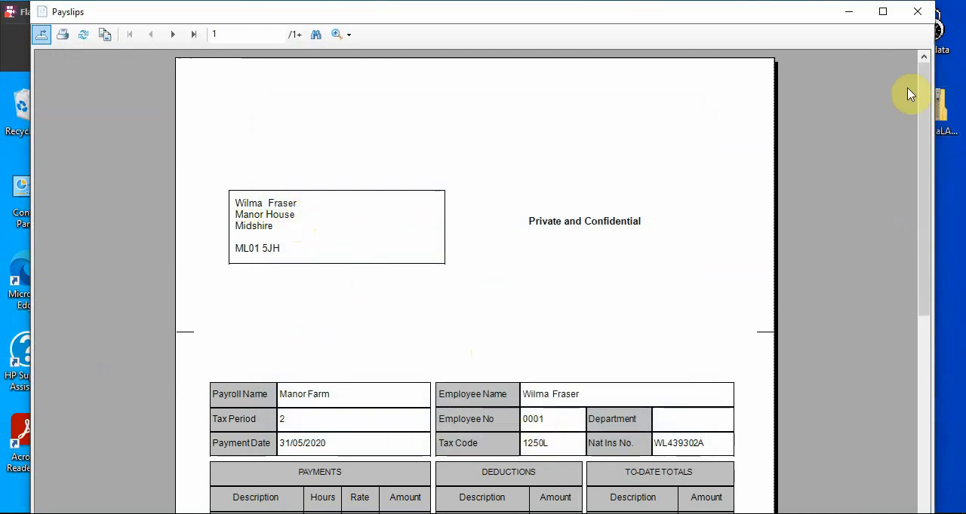
{"action": "left_click", "coordinate": [914, 17]}
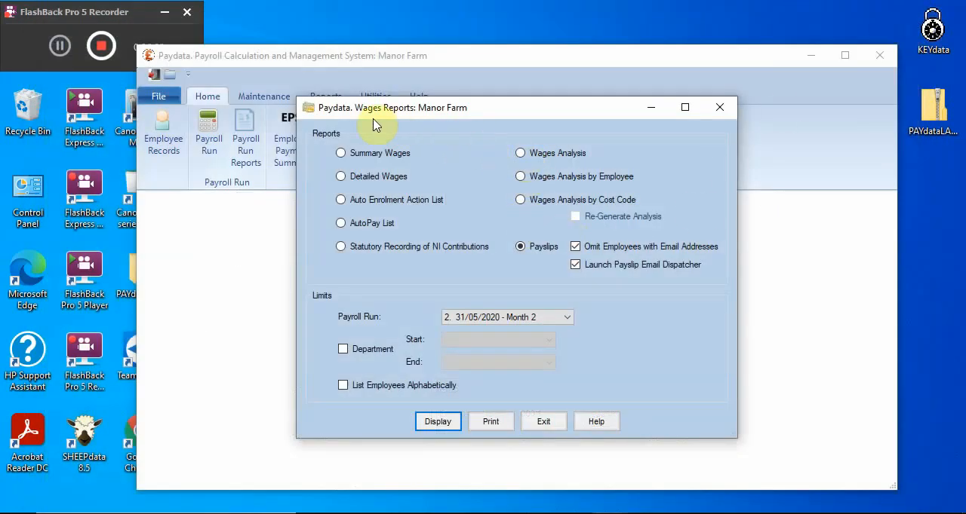
{"action": "left_click", "coordinate": [545, 425]}
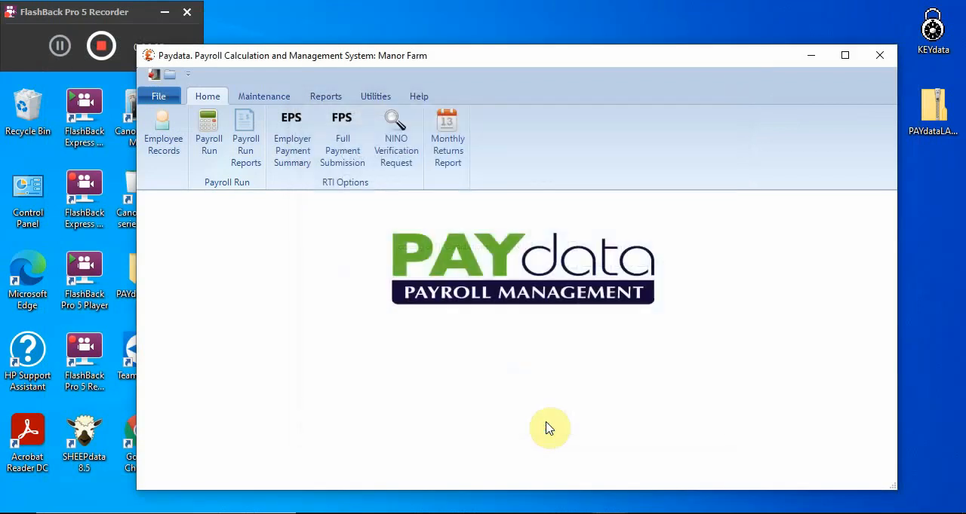
Display the Monthly Returns report up to tax month August, review its monthly totals, and close it
{"action": "left_click", "coordinate": [447, 153]}
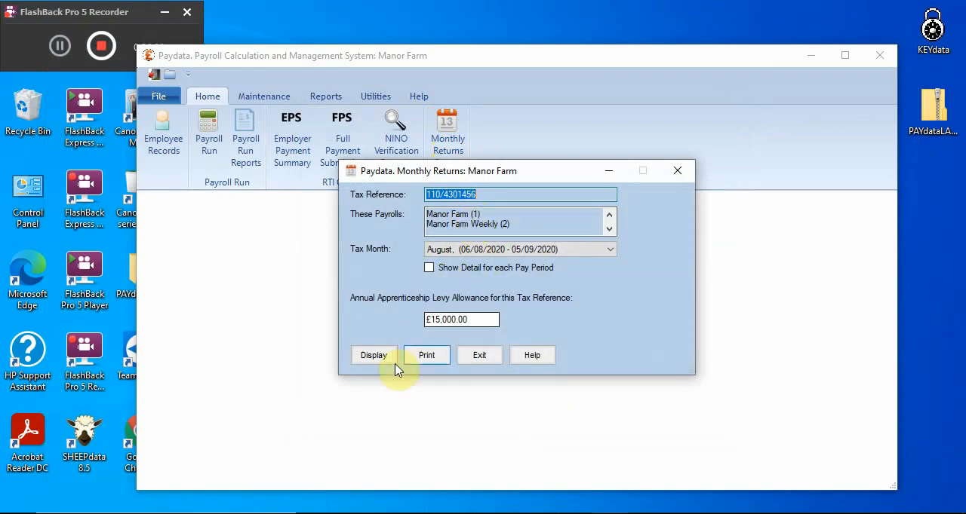
{"action": "left_click", "coordinate": [372, 356]}
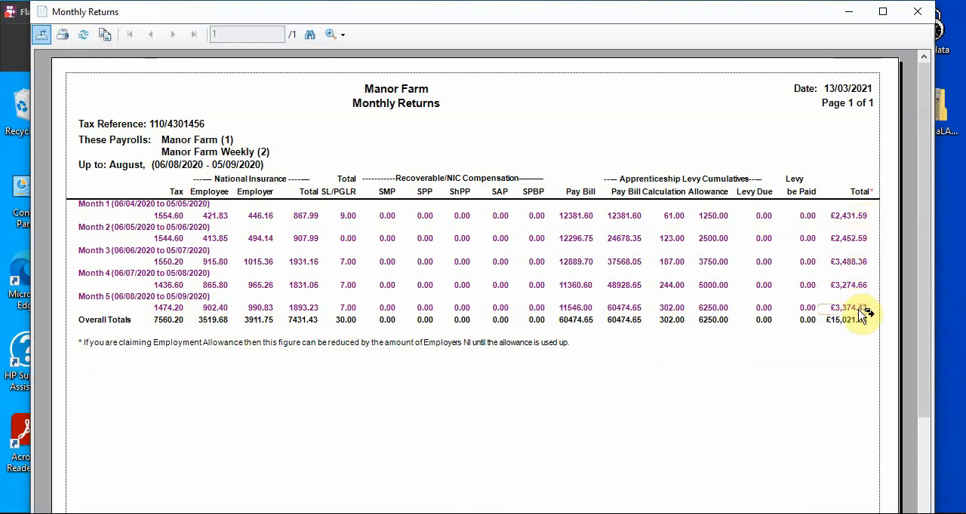
{"action": "left_click", "coordinate": [920, 21]}
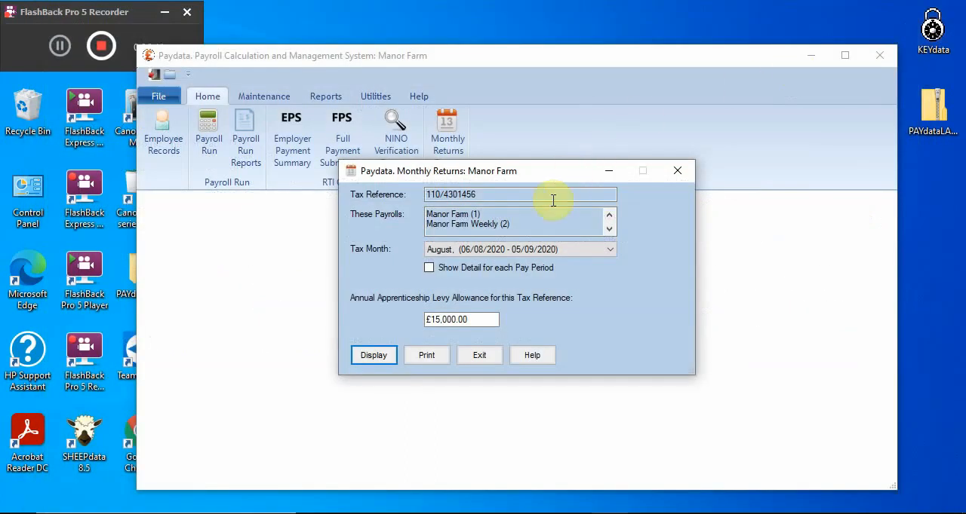
{"action": "left_click", "coordinate": [481, 358]}
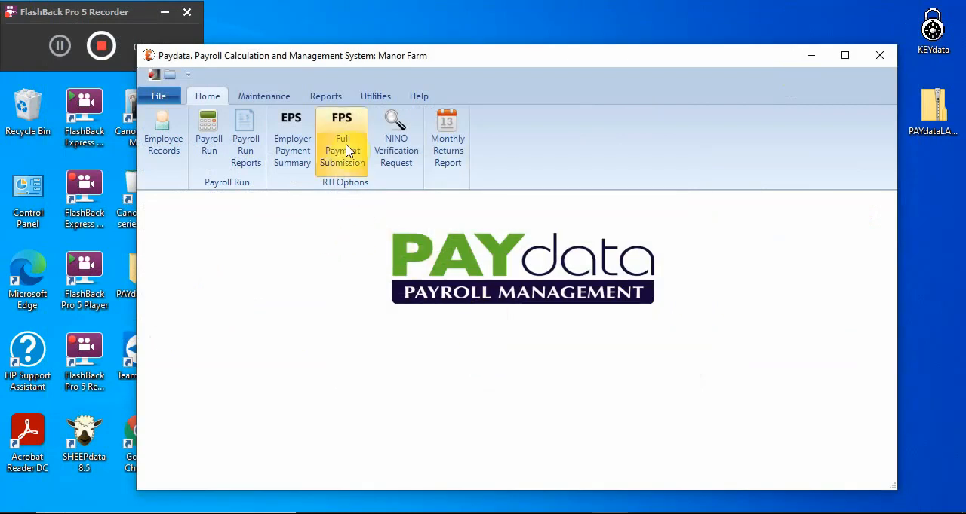
Open the Employee Reports options, review the available report types and limits, and exit without displaying a report
{"action": "left_click", "coordinate": [316, 99]}
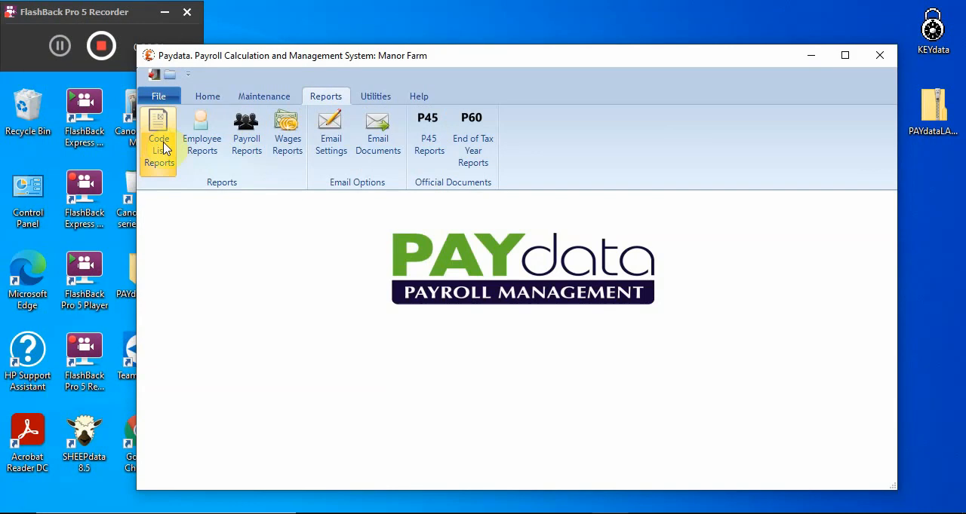
{"action": "left_click", "coordinate": [207, 145]}
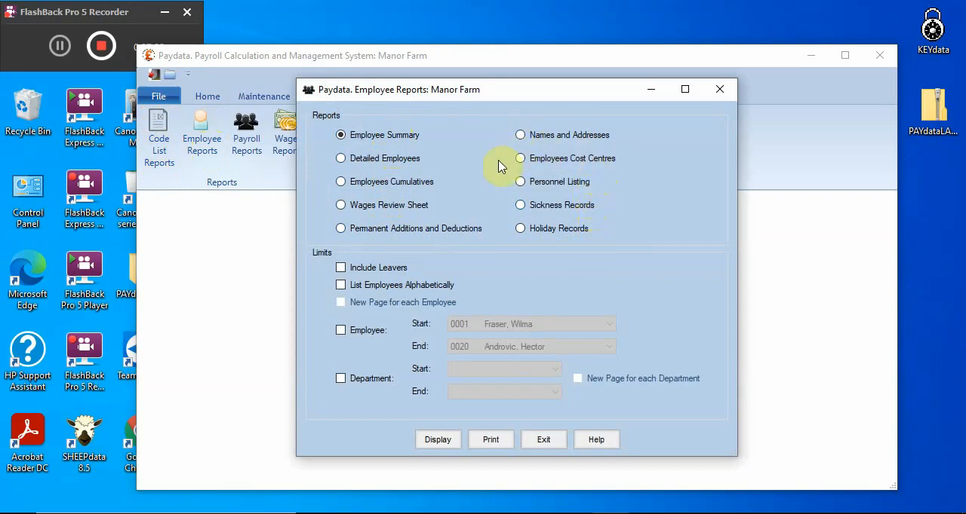
{"action": "left_click", "coordinate": [558, 445]}
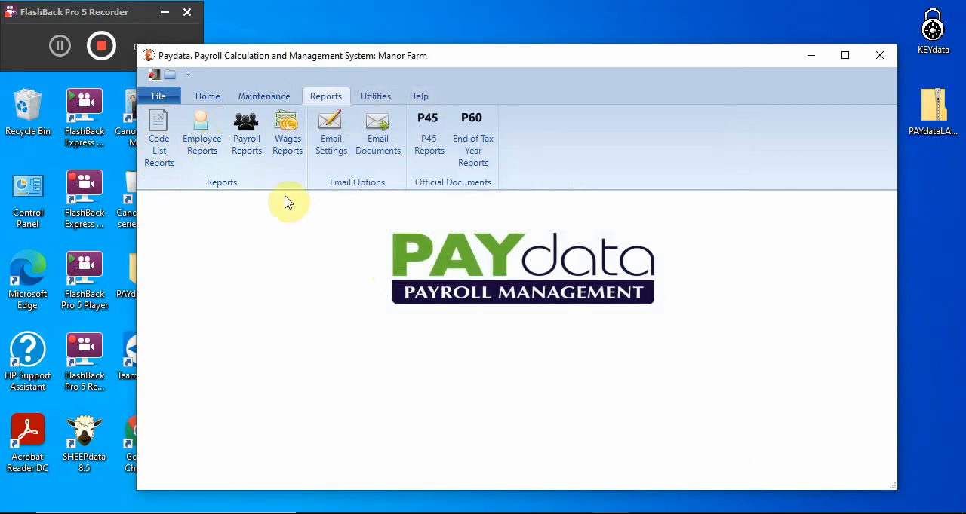
Display the Payment Details payroll report for pay months 1 to 5, review the employee figures, and exit the payroll reports
{"action": "left_click", "coordinate": [248, 155]}
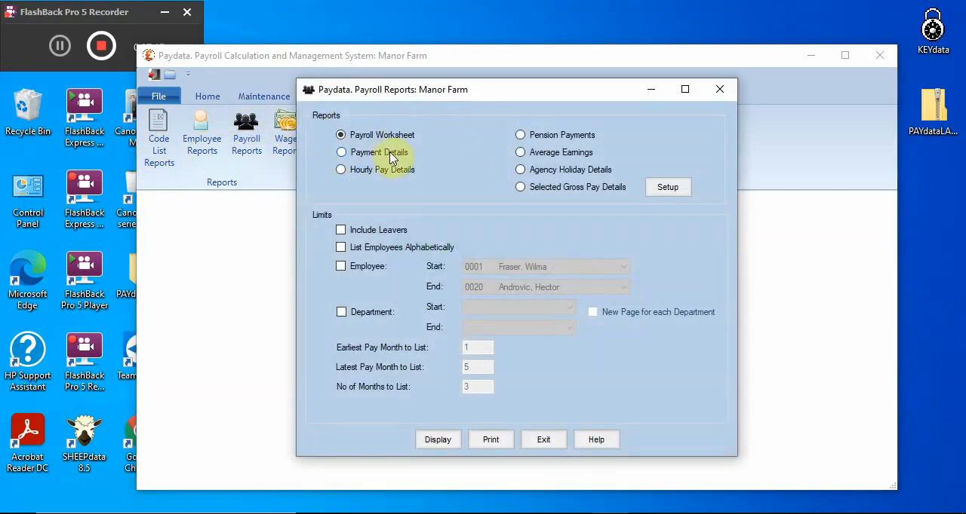
{"action": "left_click", "coordinate": [385, 155]}
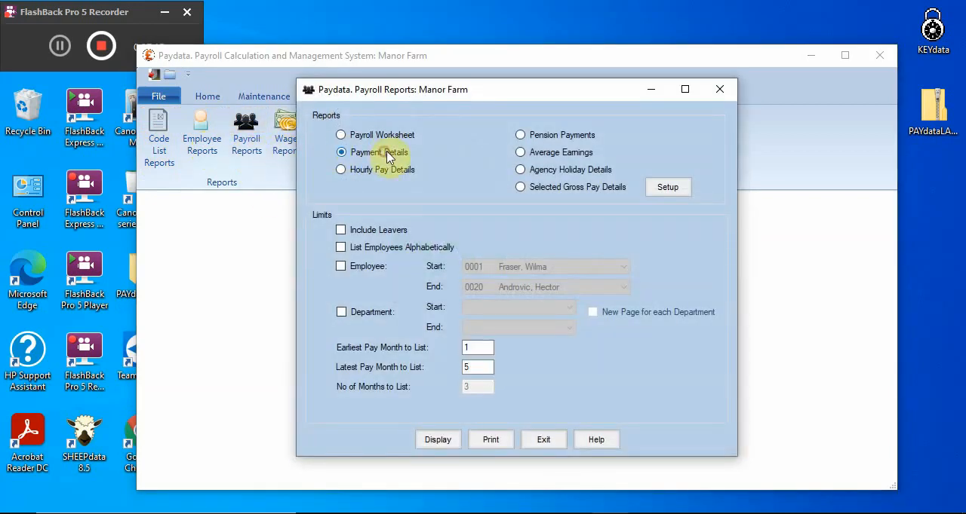
{"action": "left_click", "coordinate": [449, 441]}
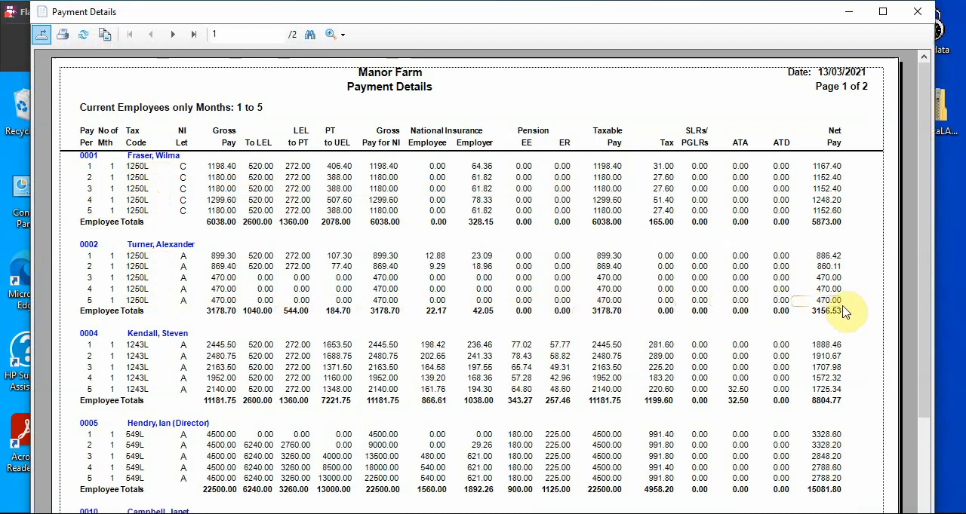
{"action": "left_click", "coordinate": [914, 13]}
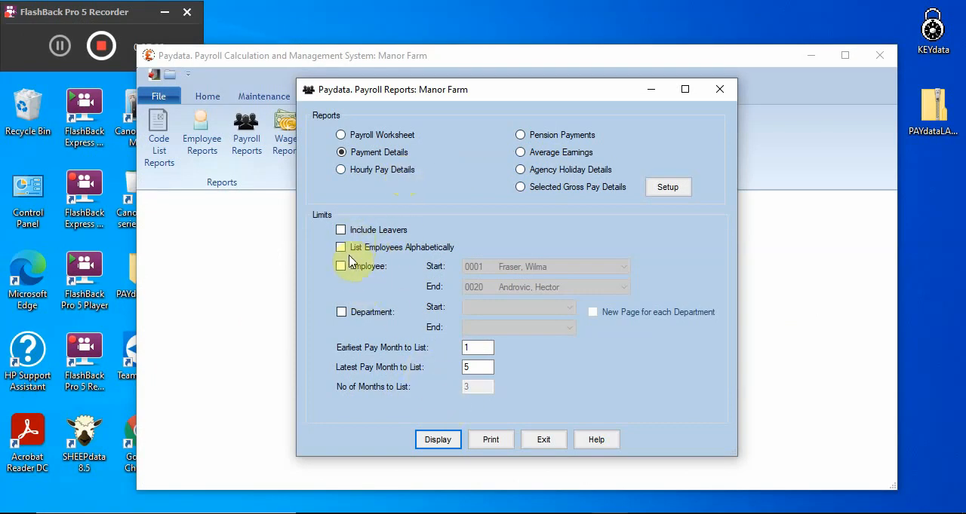
{"action": "left_click", "coordinate": [551, 444]}
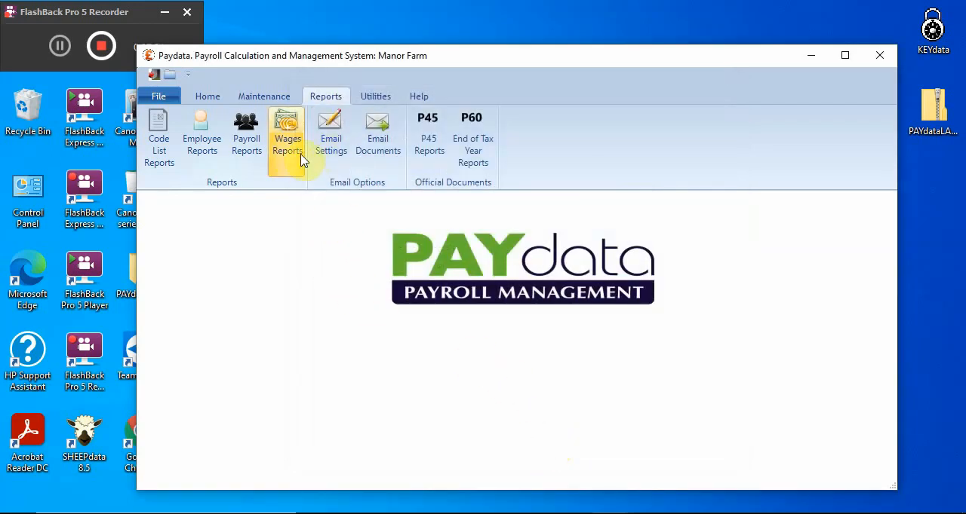
Review the available Wages Reports options and the Email Settings, leaving each without displaying a report or changing a setting
{"action": "left_click", "coordinate": [289, 149]}
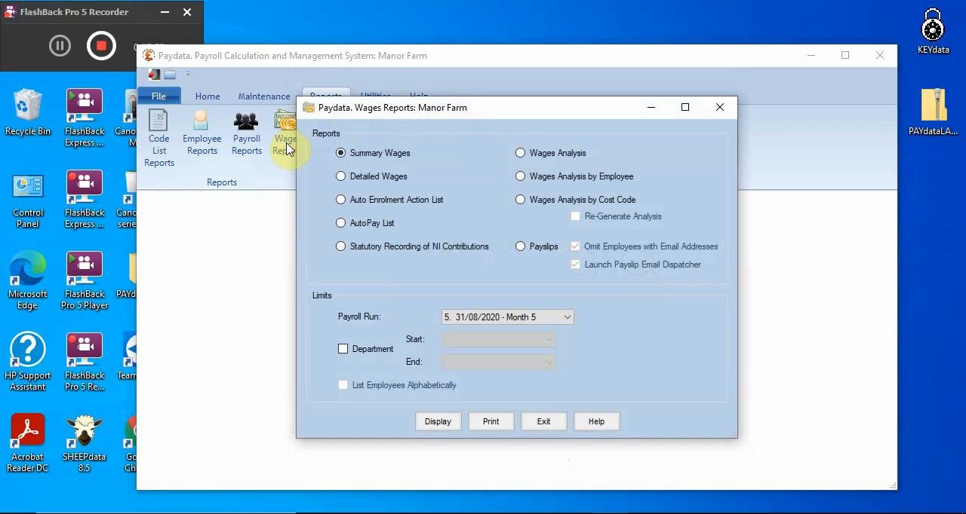
{"action": "left_click", "coordinate": [540, 427]}
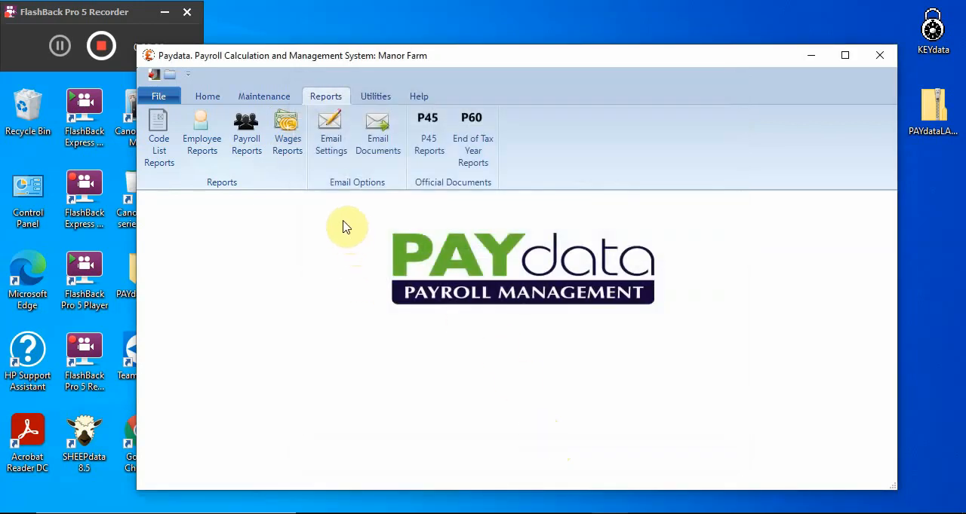
{"action": "left_click", "coordinate": [339, 148]}
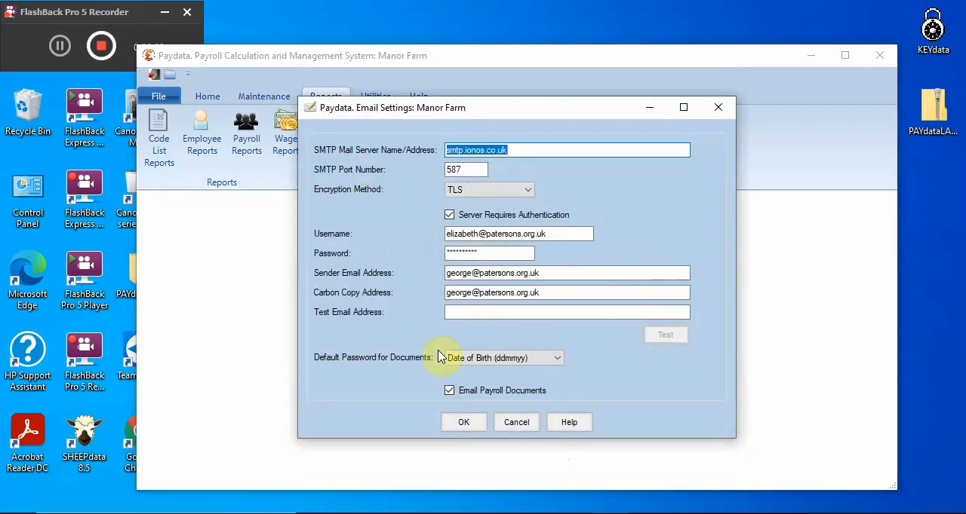
{"action": "left_click", "coordinate": [507, 424]}
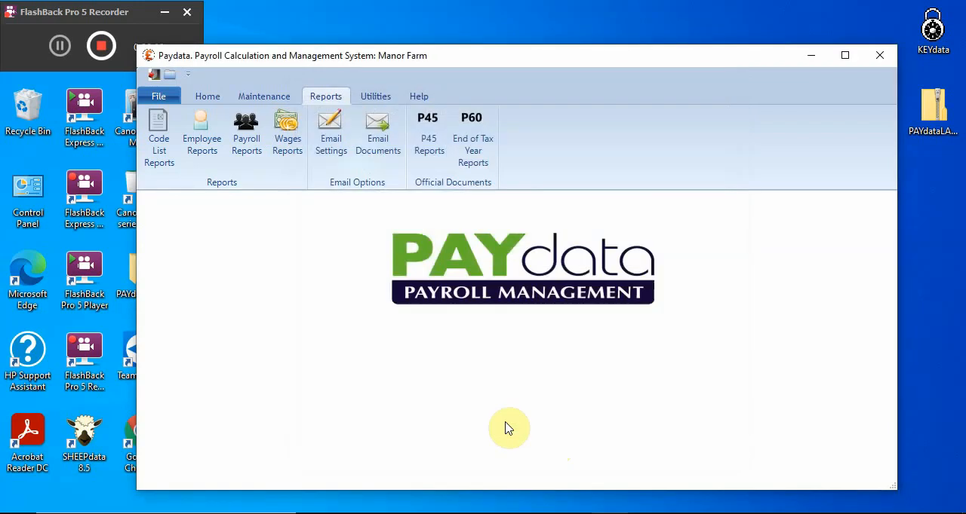
Open Email Documents, review the document types and payroll run choices, and exit without sending anything
{"action": "left_click", "coordinate": [378, 160]}
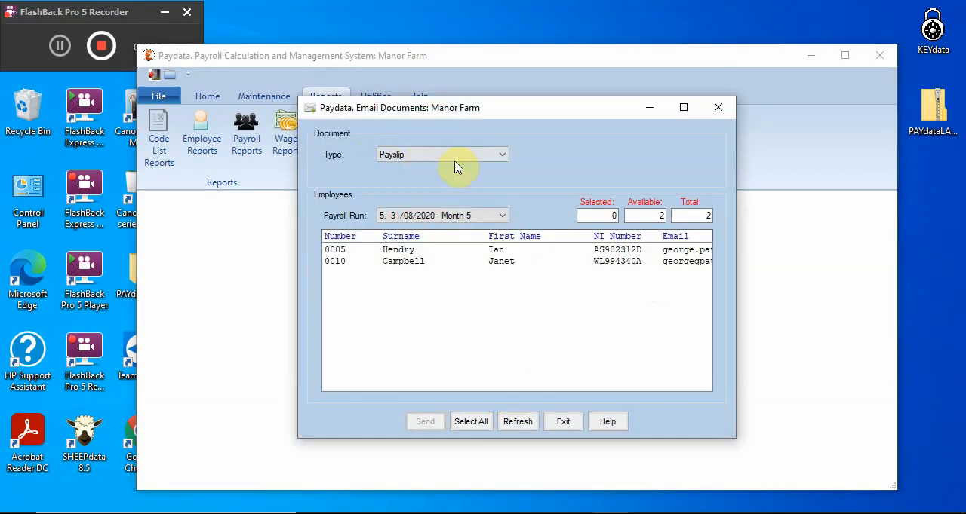
{"action": "left_click", "coordinate": [504, 156]}
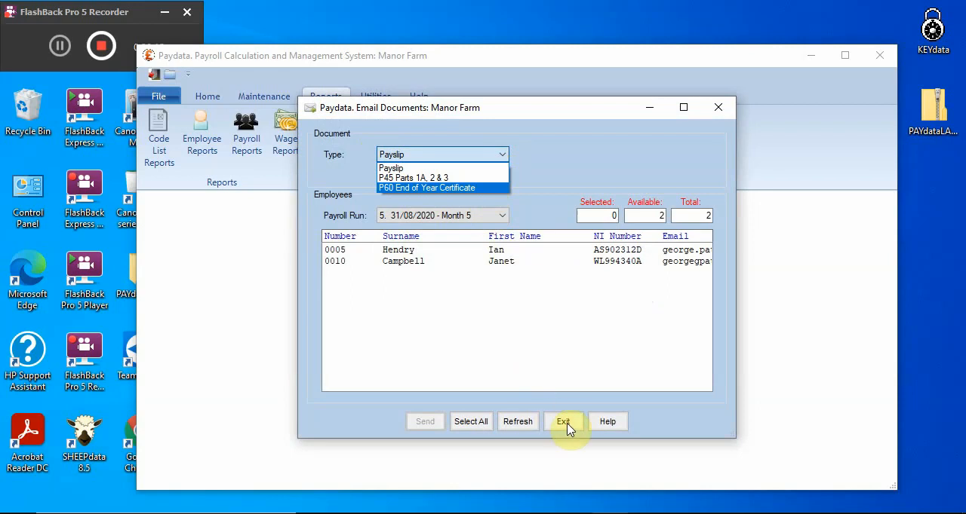
{"action": "left_click", "coordinate": [501, 216]}
{"action": "left_click", "coordinate": [502, 217]}
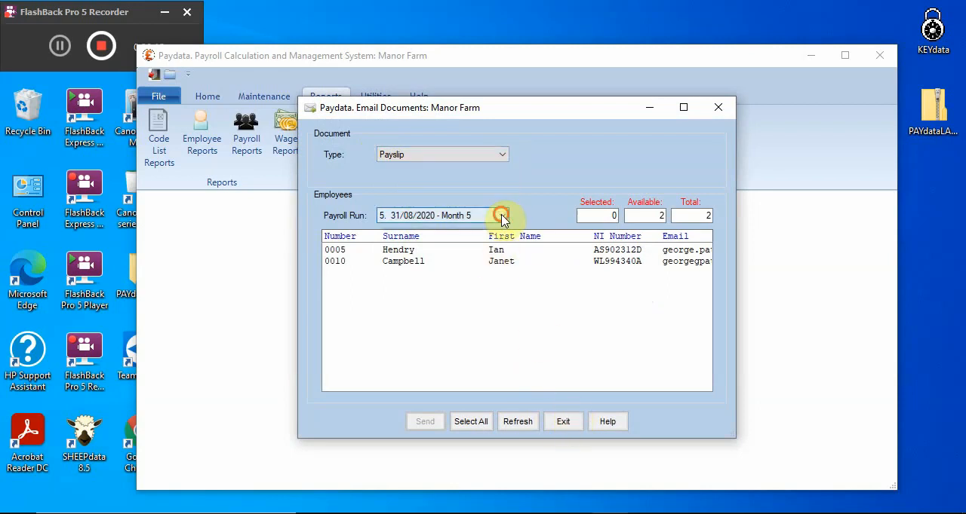
{"action": "left_click", "coordinate": [503, 219]}
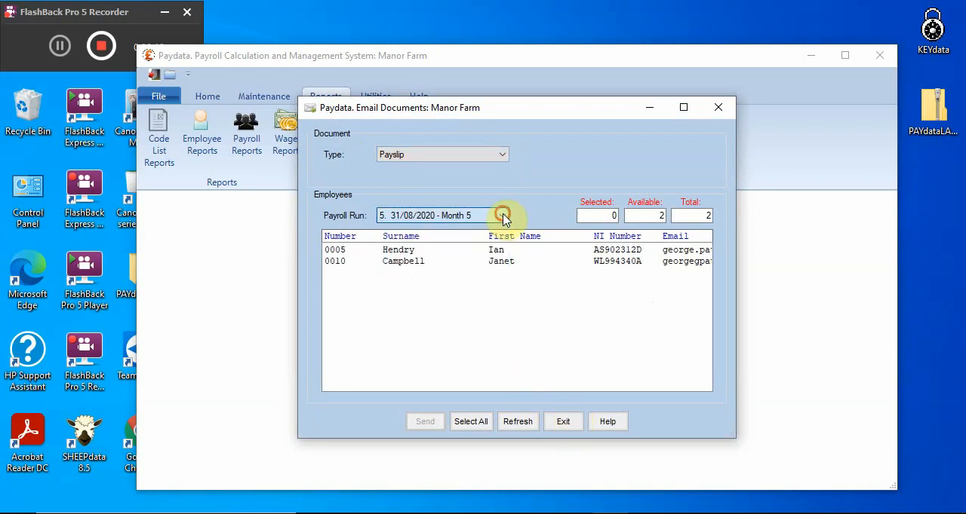
{"action": "left_click", "coordinate": [567, 422]}
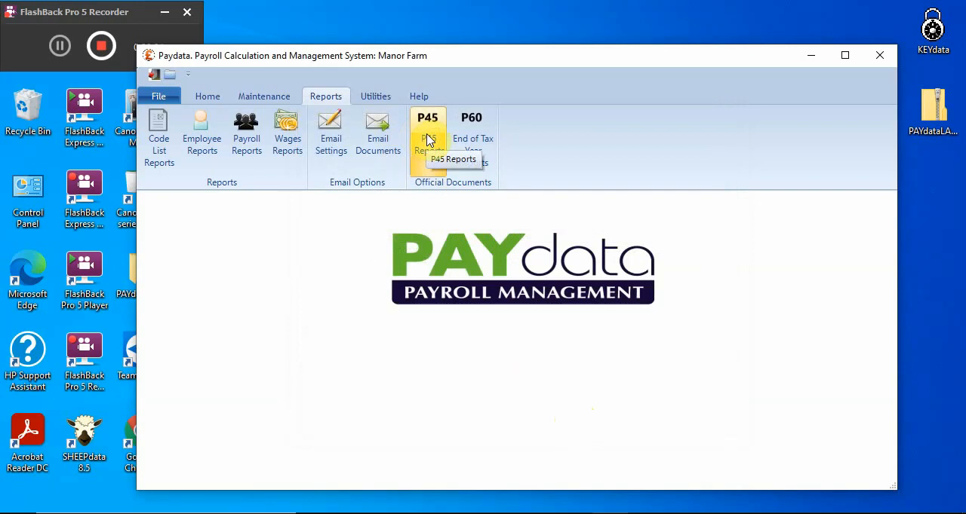
Display the P60 End of Year Certificate omitting leavers and employees with email addresses, review it, and exit the end of year reports
{"action": "left_click", "coordinate": [476, 154]}
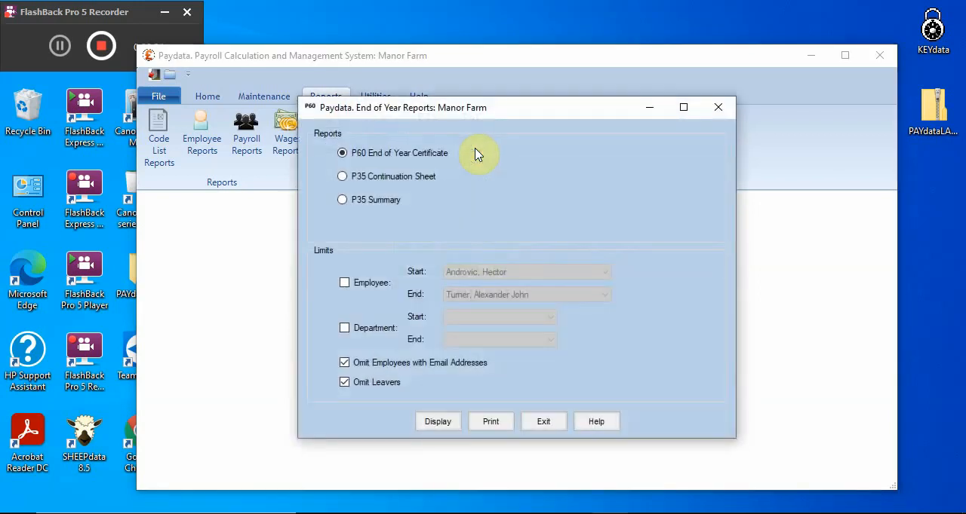
{"action": "left_click", "coordinate": [438, 423]}
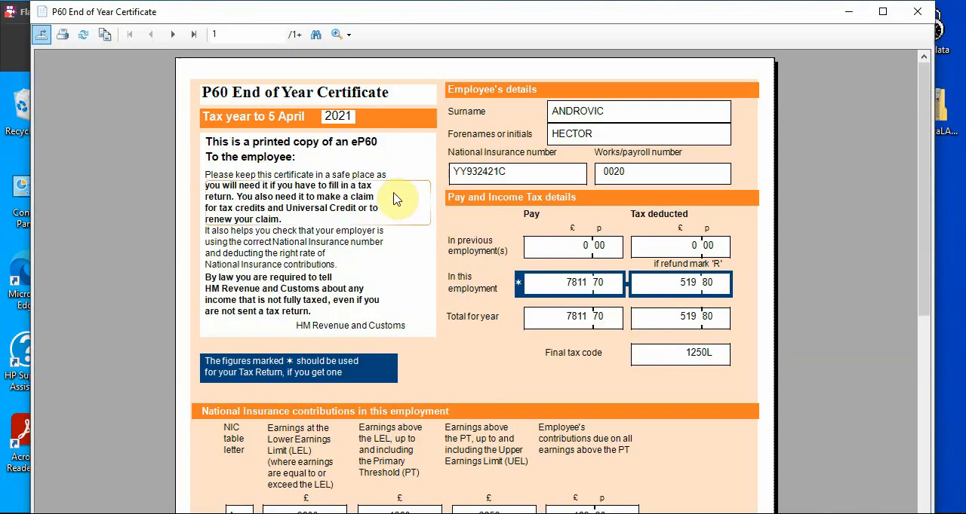
{"action": "scroll", "coordinate": [387, 245], "scroll_direction": "down", "scroll_amount": 3}
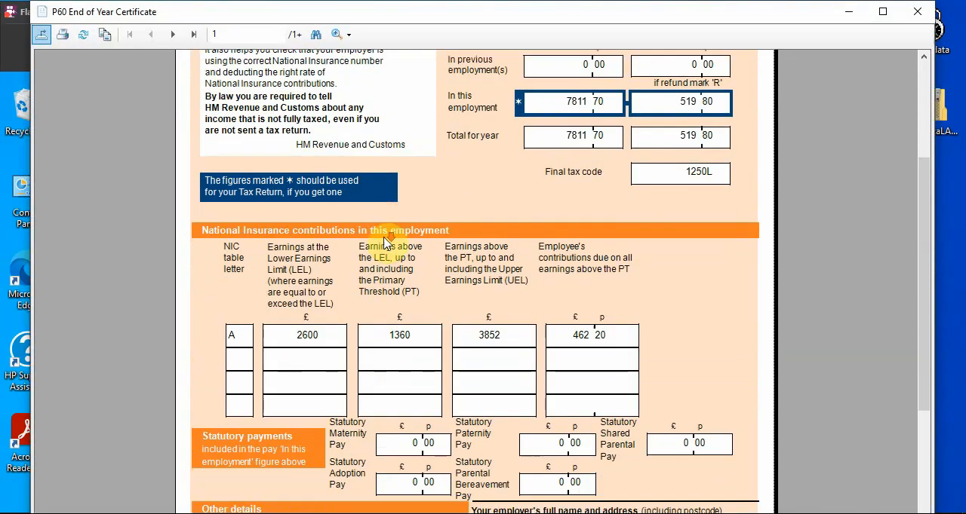
{"action": "scroll", "coordinate": [388, 245], "scroll_direction": "down", "scroll_amount": 3}
{"action": "scroll", "coordinate": [392, 239], "scroll_direction": "up", "scroll_amount": 6}
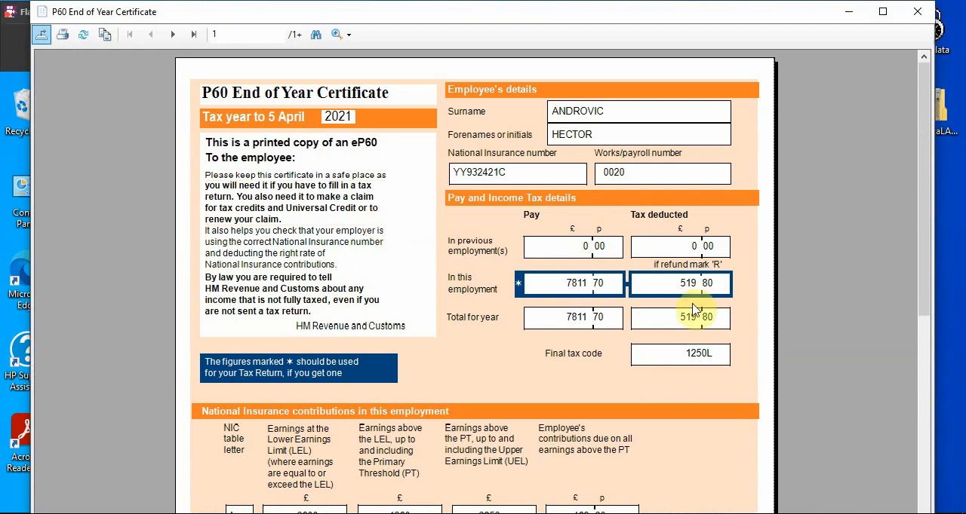
{"action": "left_click", "coordinate": [917, 16]}
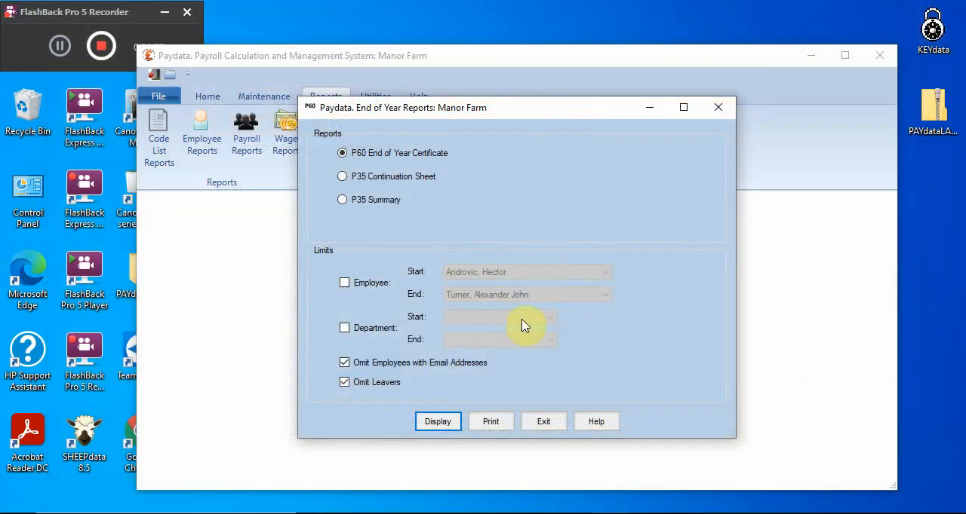
{"action": "left_click", "coordinate": [543, 425]}
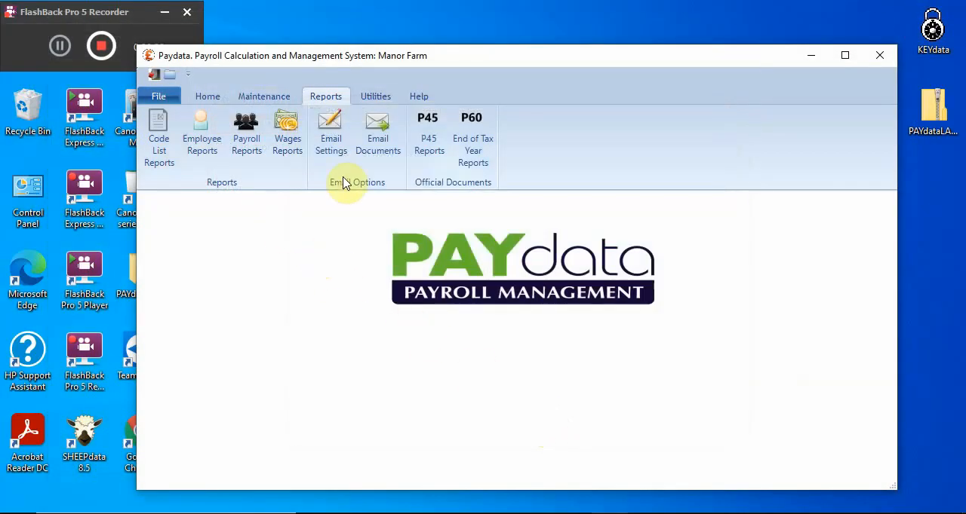
{"action": "left_click", "coordinate": [376, 98]}
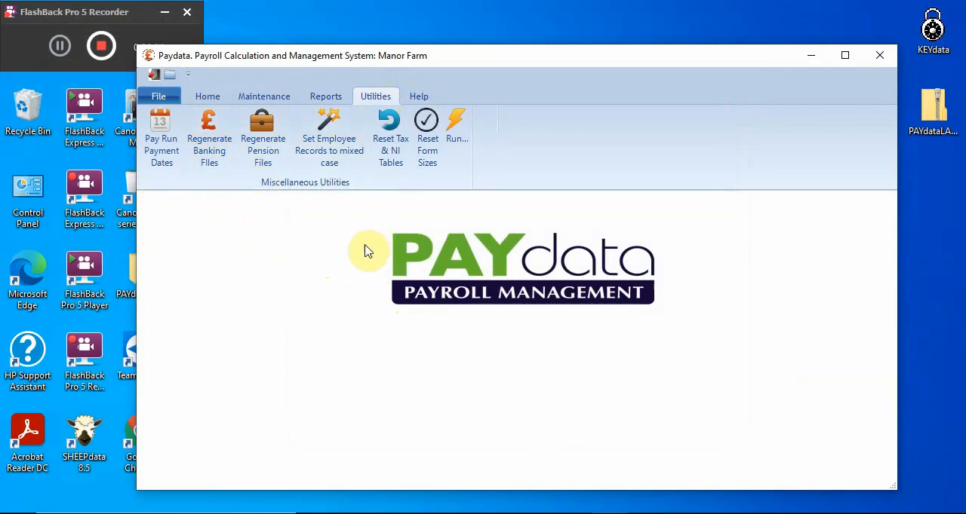
{"action": "left_click", "coordinate": [164, 97]}
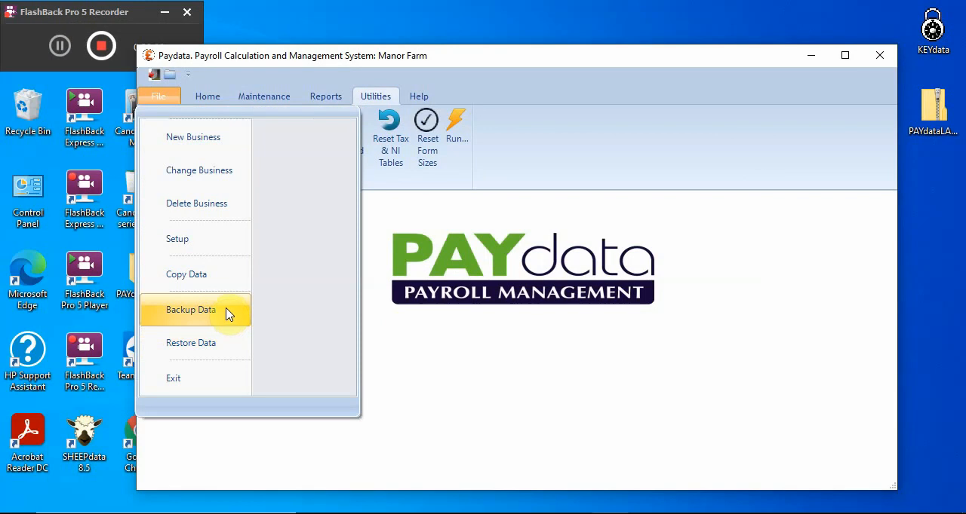
{"action": "left_click", "coordinate": [448, 397]}
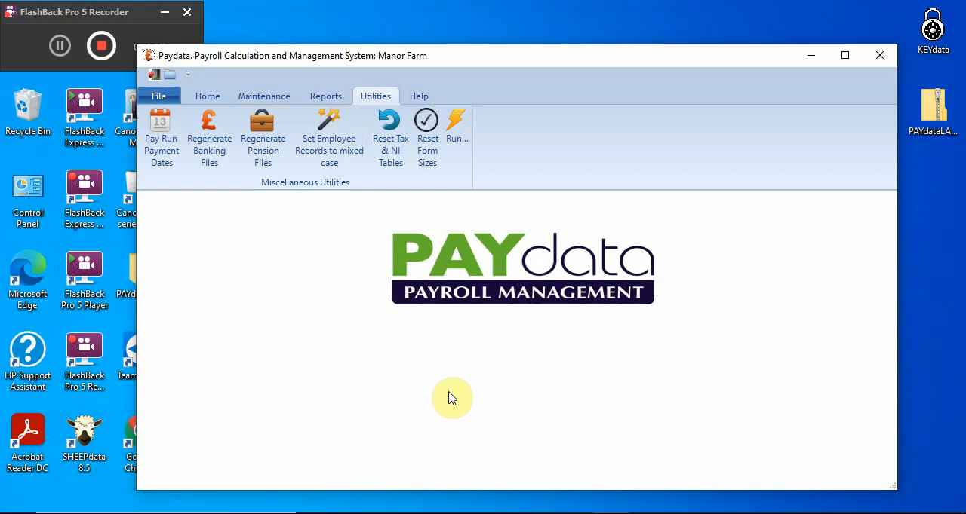